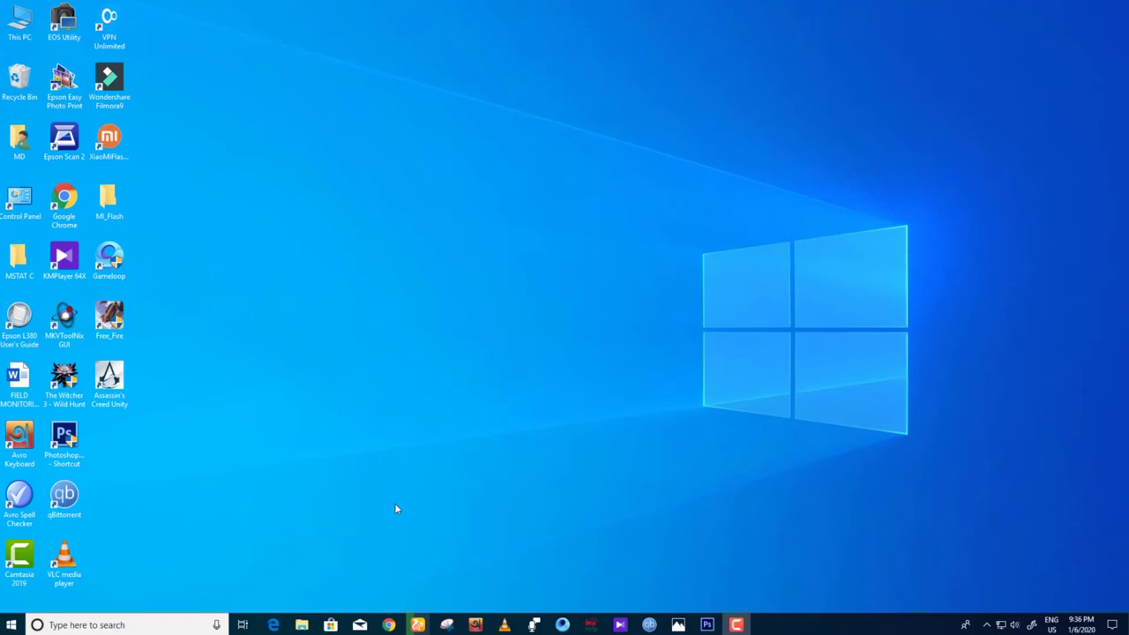
Launch Photoshop from the taskbar shortcut and bring up the Open dialog.
{"action": "left_click", "coordinate": [707, 624]}
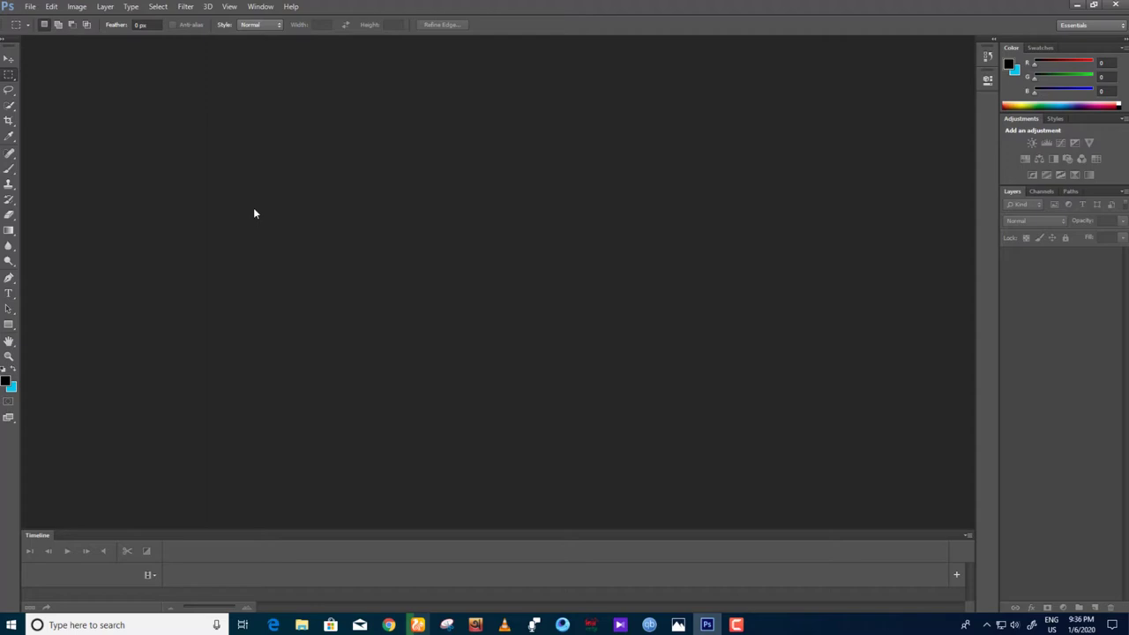
{"action": "key", "text": "ctrl+o"}
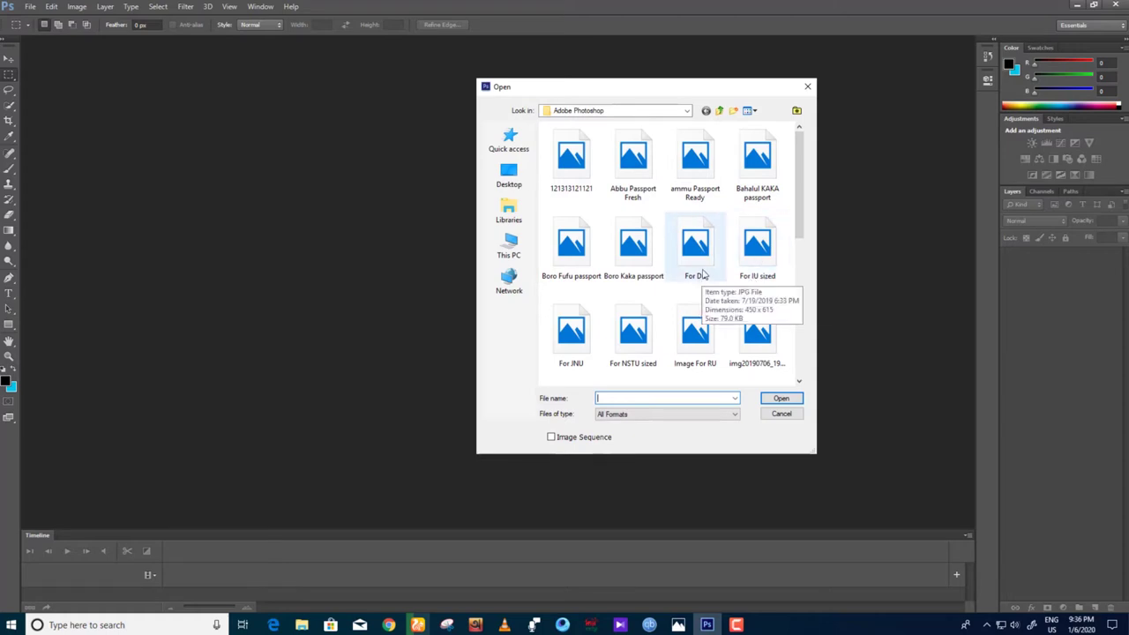
Select the For Du photo in the Open dialog and open it in the Photos viewer.
{"action": "left_click", "coordinate": [686, 246]}
{"action": "right_click", "coordinate": [693, 238]}
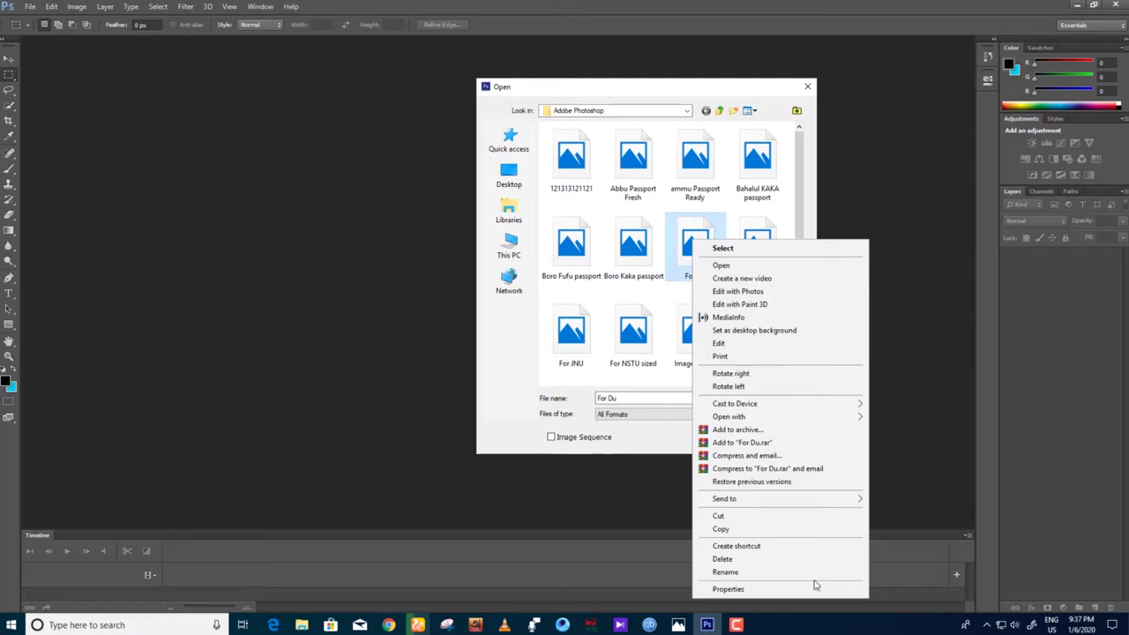
{"action": "left_click", "coordinate": [754, 265]}
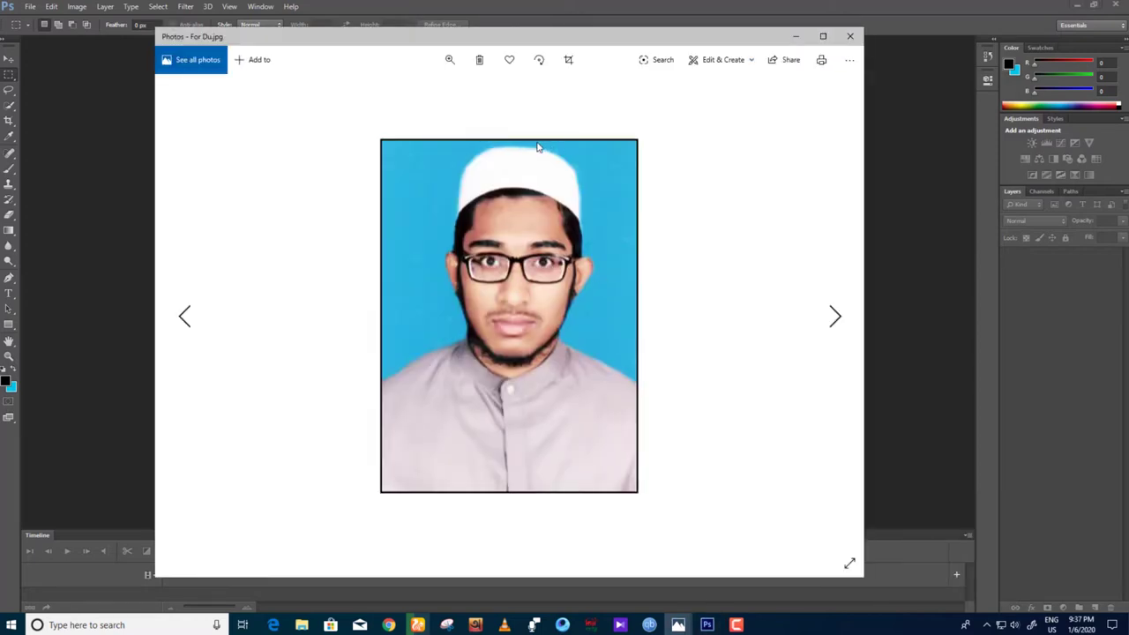
Browse forward through three photos, then open img20190719_18335883 from the folder.
{"action": "key", "text": "Right"}
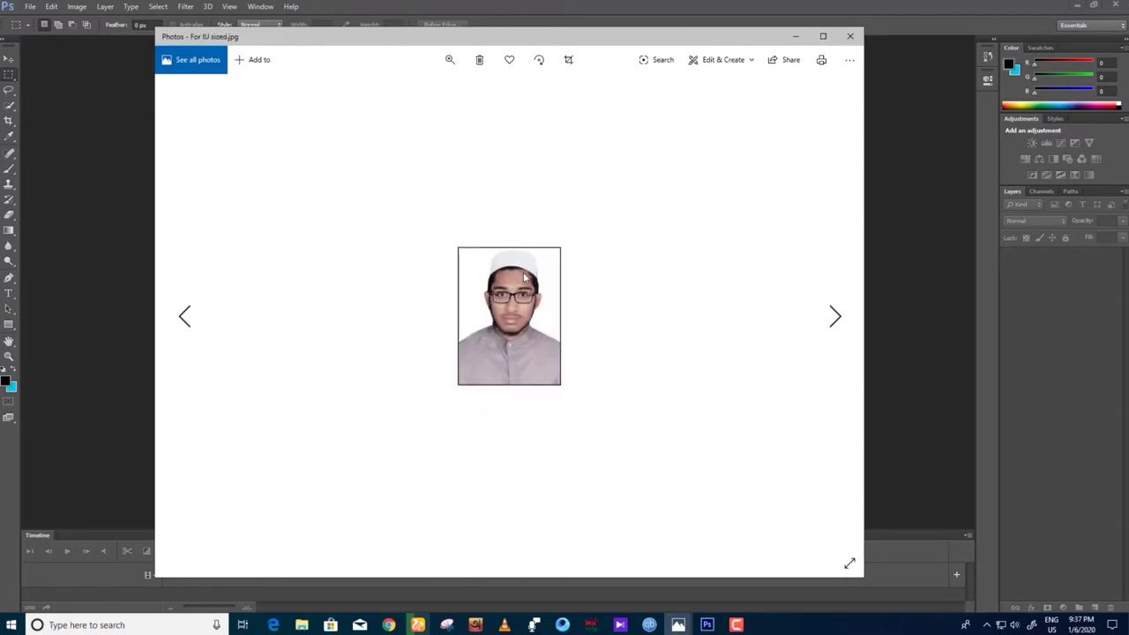
{"action": "key", "text": "Right"}
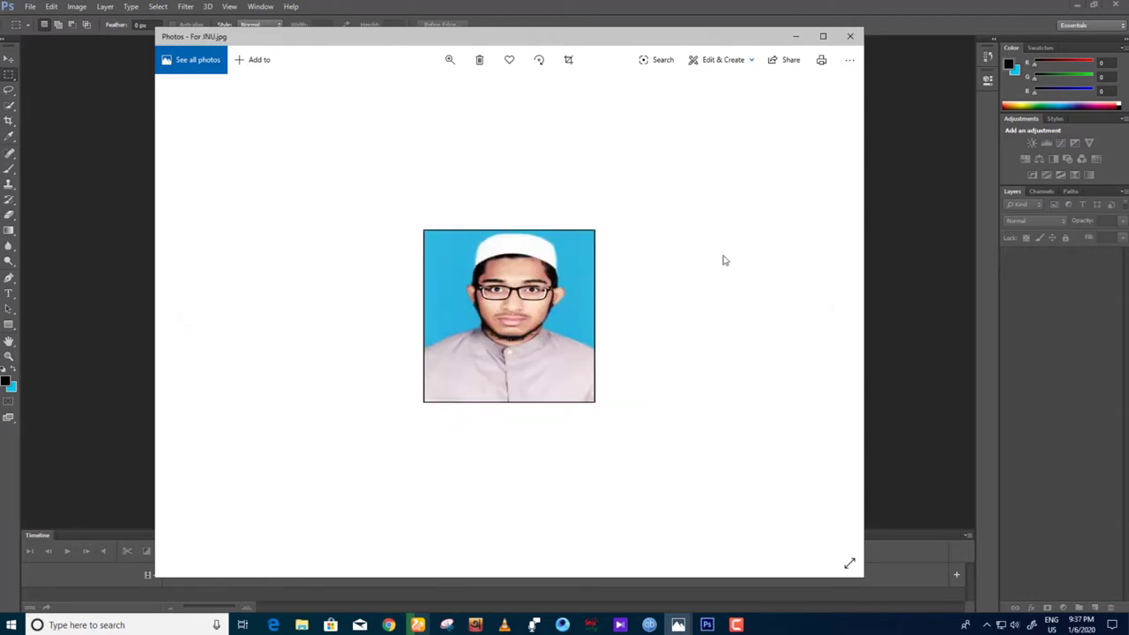
{"action": "key", "text": "Right"}
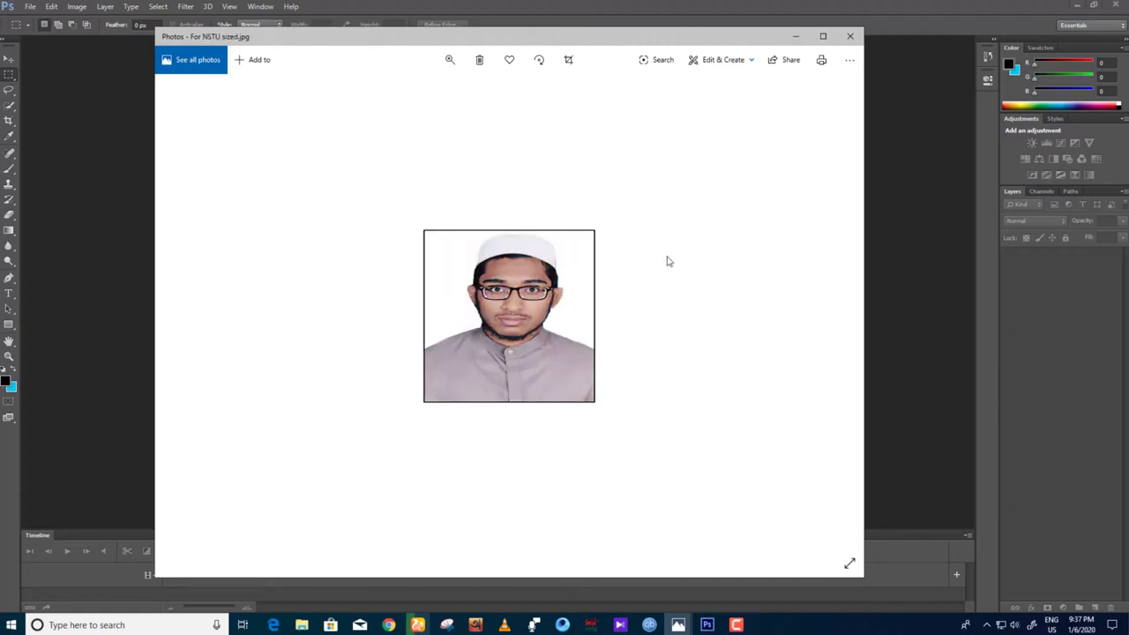
{"action": "key", "text": "alt+Tab"}
{"action": "double_click", "coordinate": [862, 174]}
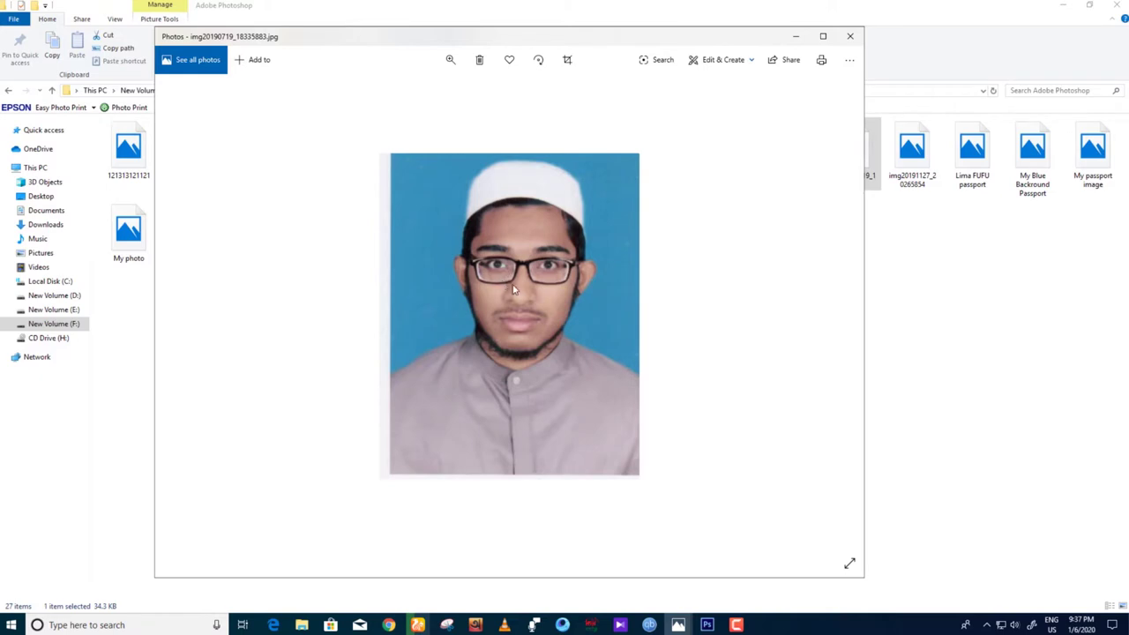
Close Photos and rename img20190719_18335883 to the person's name plus 'Scan Photo'.
{"action": "left_click", "coordinate": [849, 37]}
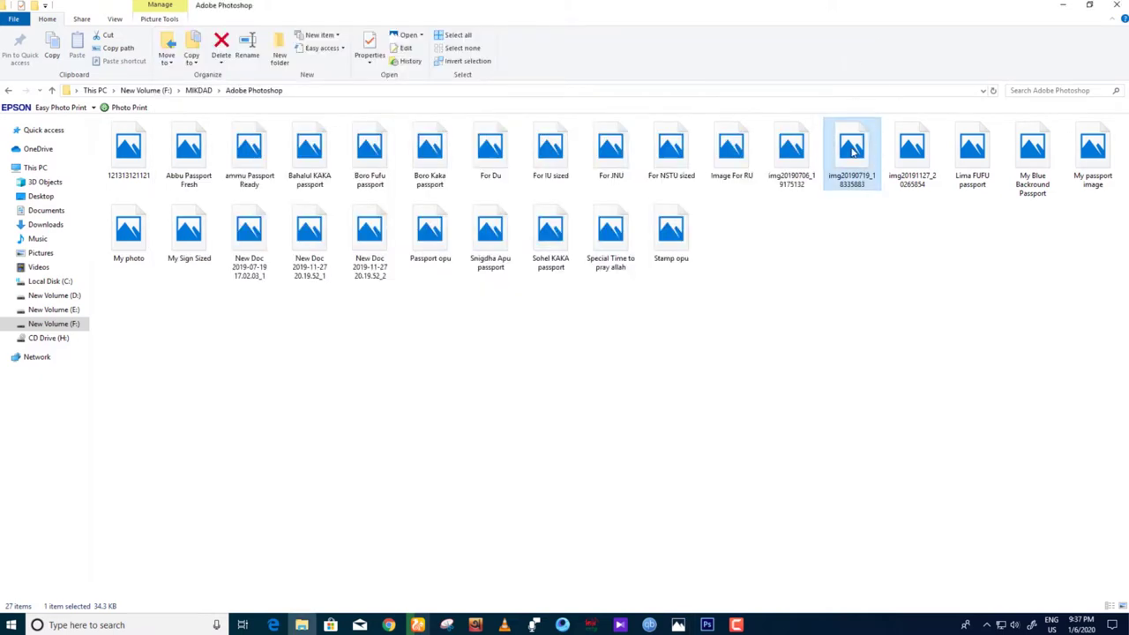
{"action": "right_click", "coordinate": [852, 151]}
{"action": "left_click", "coordinate": [876, 488]}
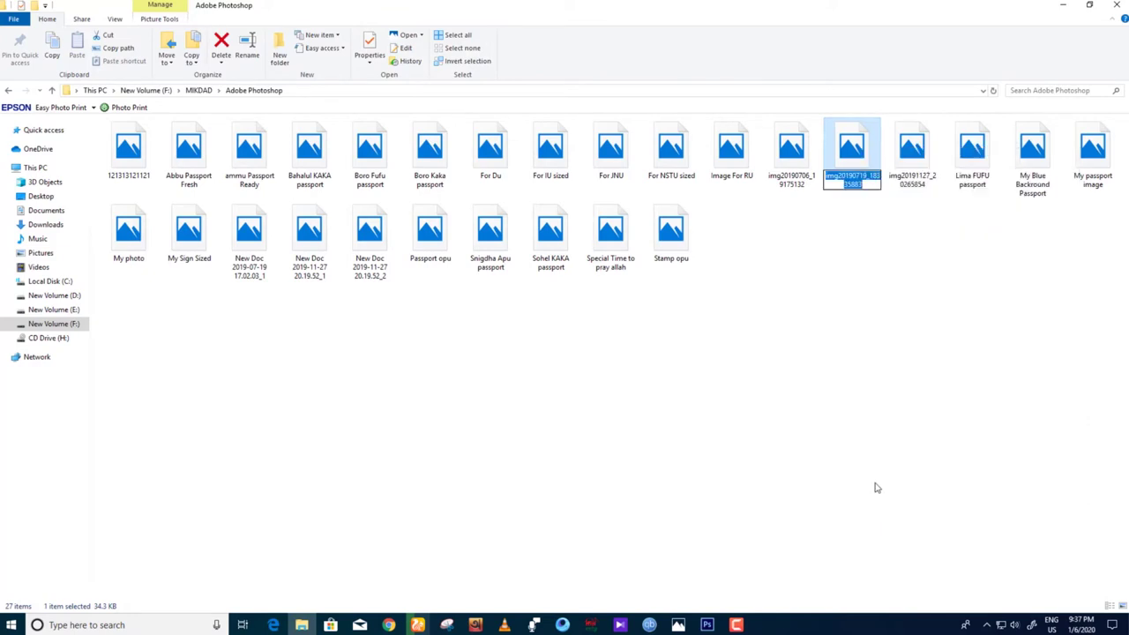
{"action": "type", "text": "Mikdad"}
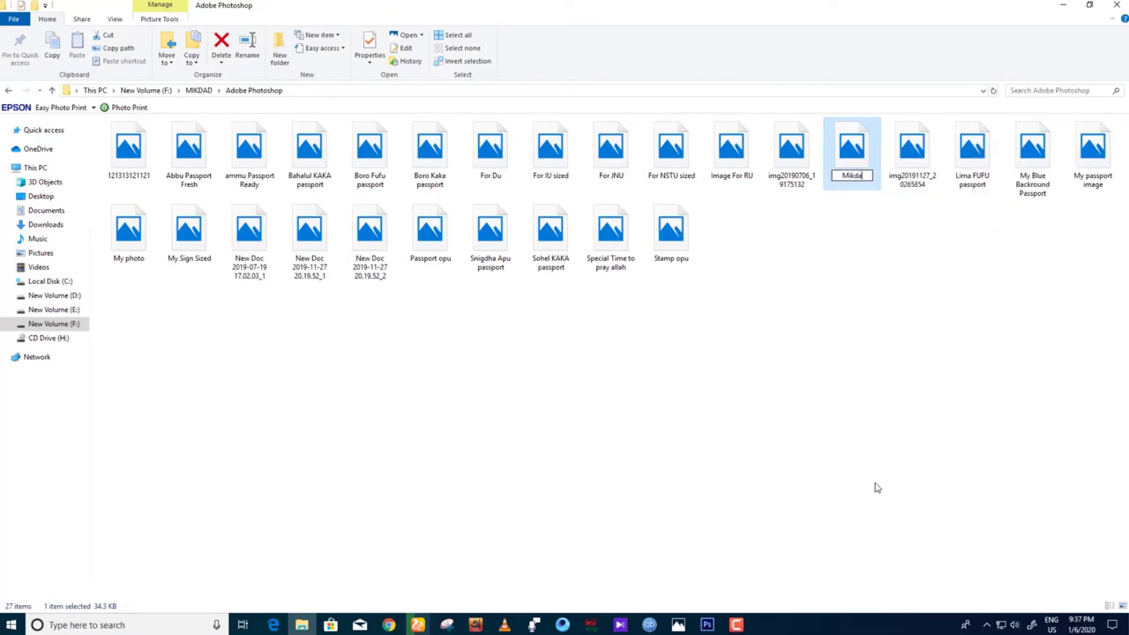
{"action": "type", "text": " Scan"}
{"action": "type", "text": " Photo"}
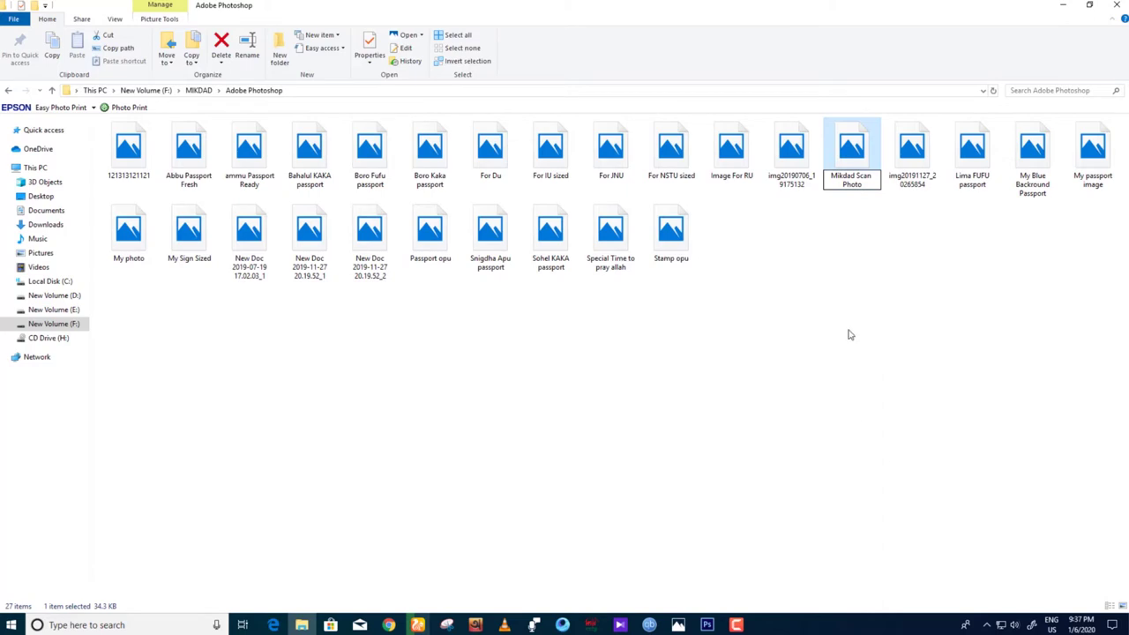
{"action": "key", "text": "Return"}
Back in Photoshop, cancel the stale Open dialog and open the renamed Scan Photo via File > Open.
{"action": "left_click", "coordinate": [1063, 5]}
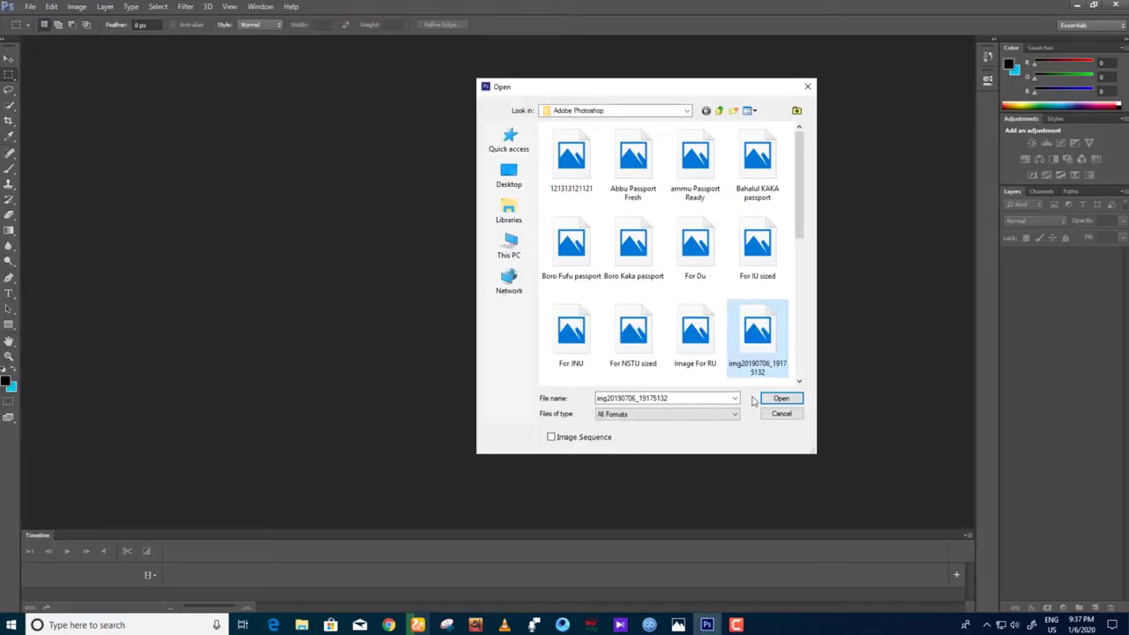
{"action": "scroll", "coordinate": [714, 357], "scroll_direction": "down", "scroll_amount": 5}
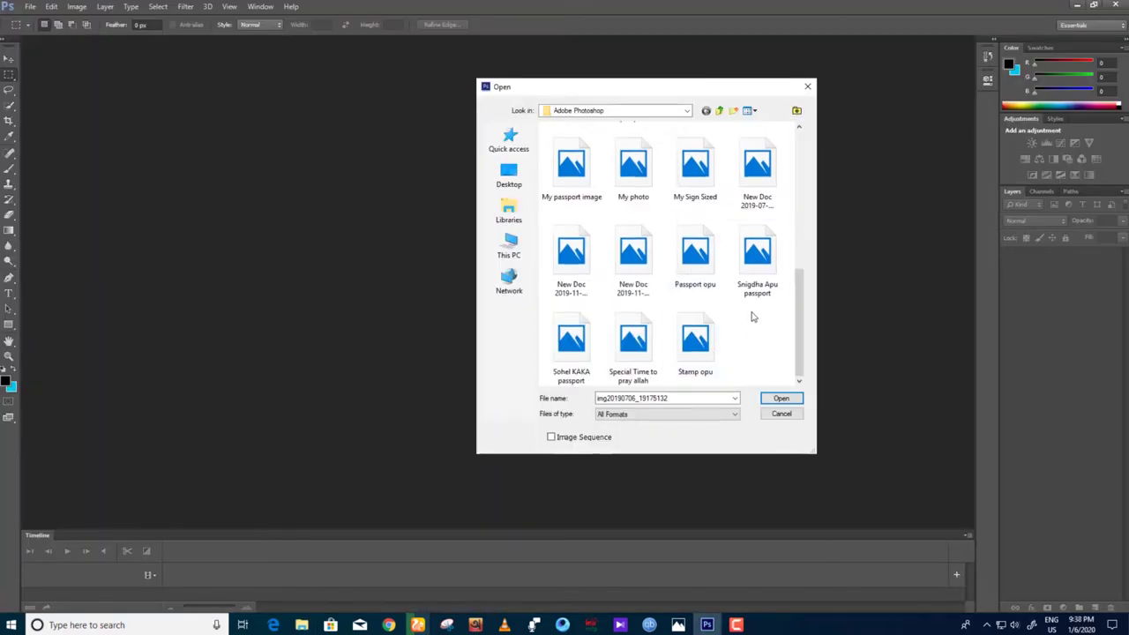
{"action": "left_click", "coordinate": [807, 86]}
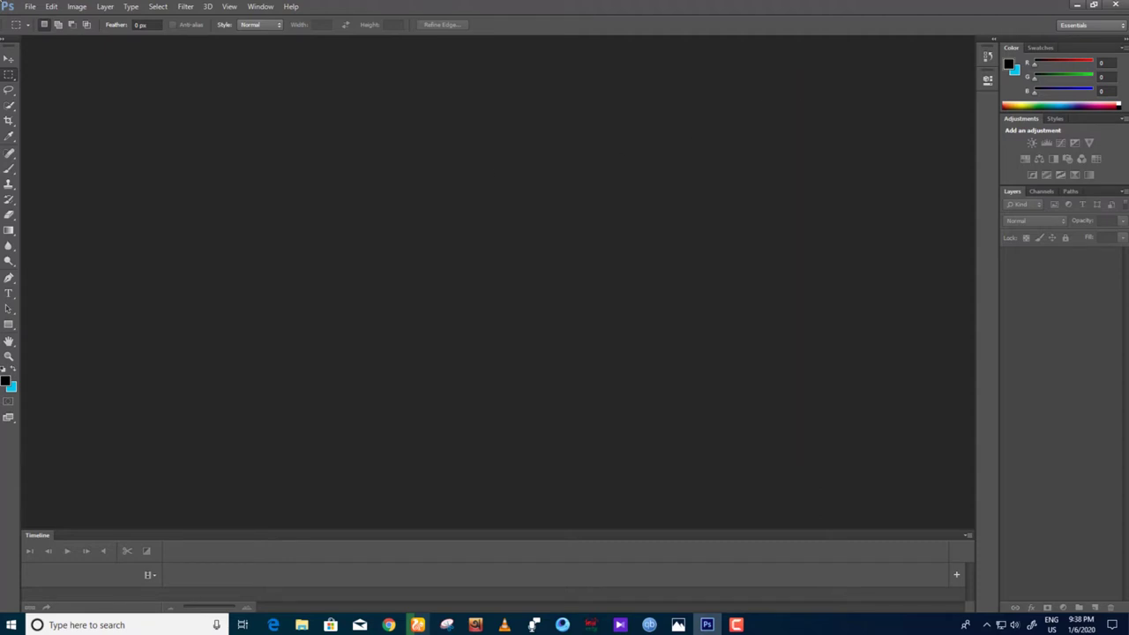
{"action": "left_click", "coordinate": [30, 7]}
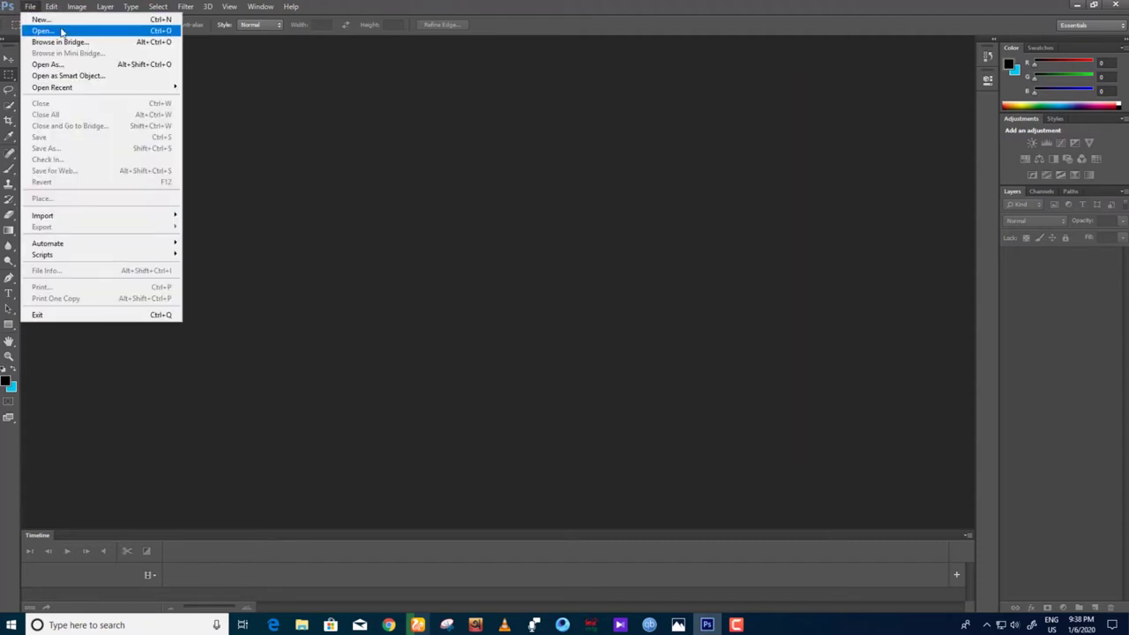
{"action": "left_click", "coordinate": [61, 32]}
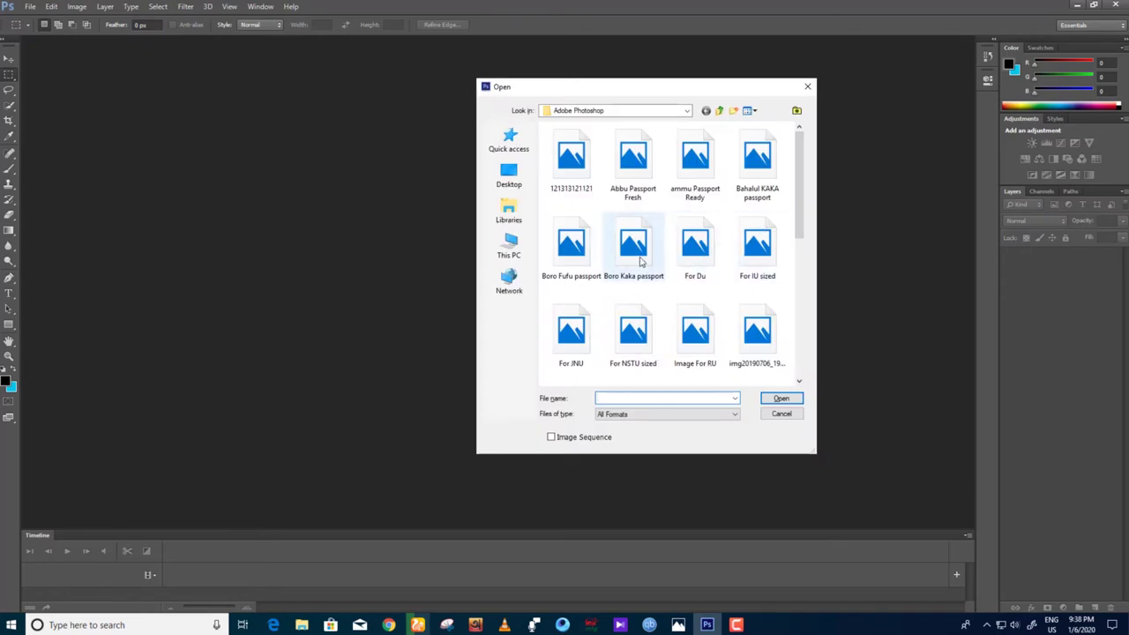
{"action": "left_click", "coordinate": [642, 396]}
{"action": "type", "text": "mik"}
{"action": "key", "text": "Return"}
{"action": "left_click", "coordinate": [782, 399]}
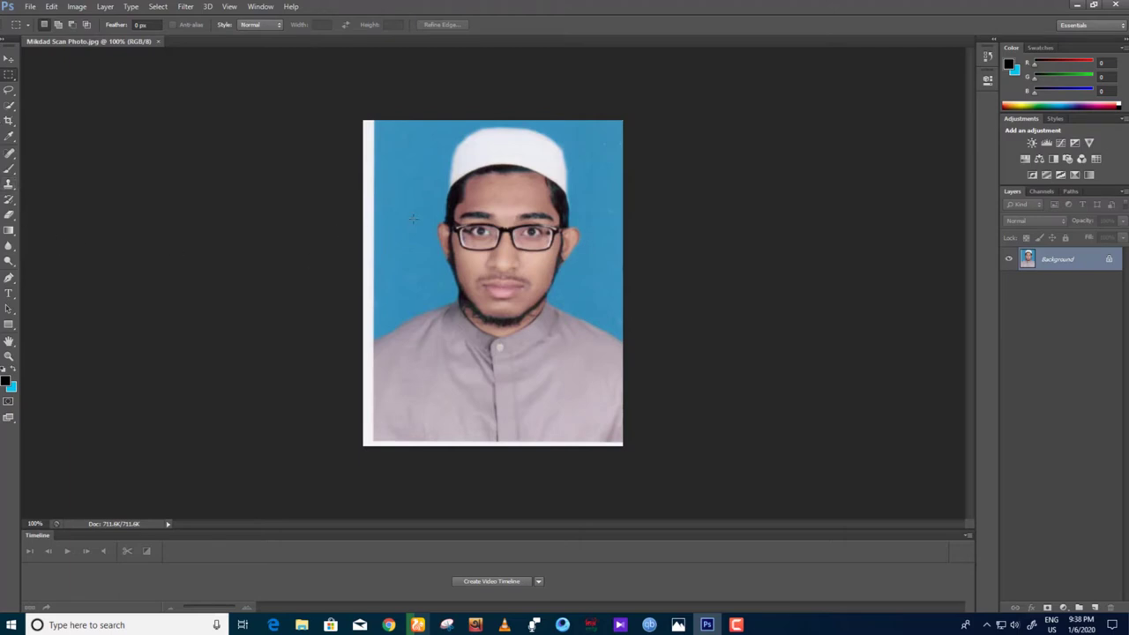
Confirm in Image Size the photo is 440 × 552 px at 300 pixels/inch, then choose Quick Selection.
{"action": "left_click", "coordinate": [77, 8]}
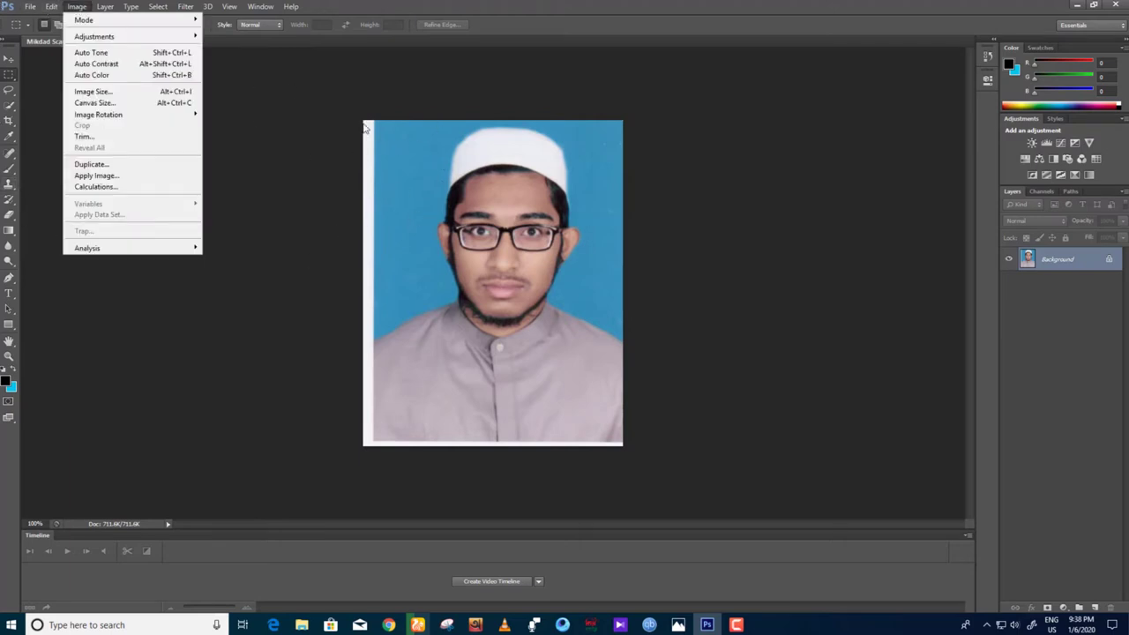
{"action": "left_click", "coordinate": [353, 200]}
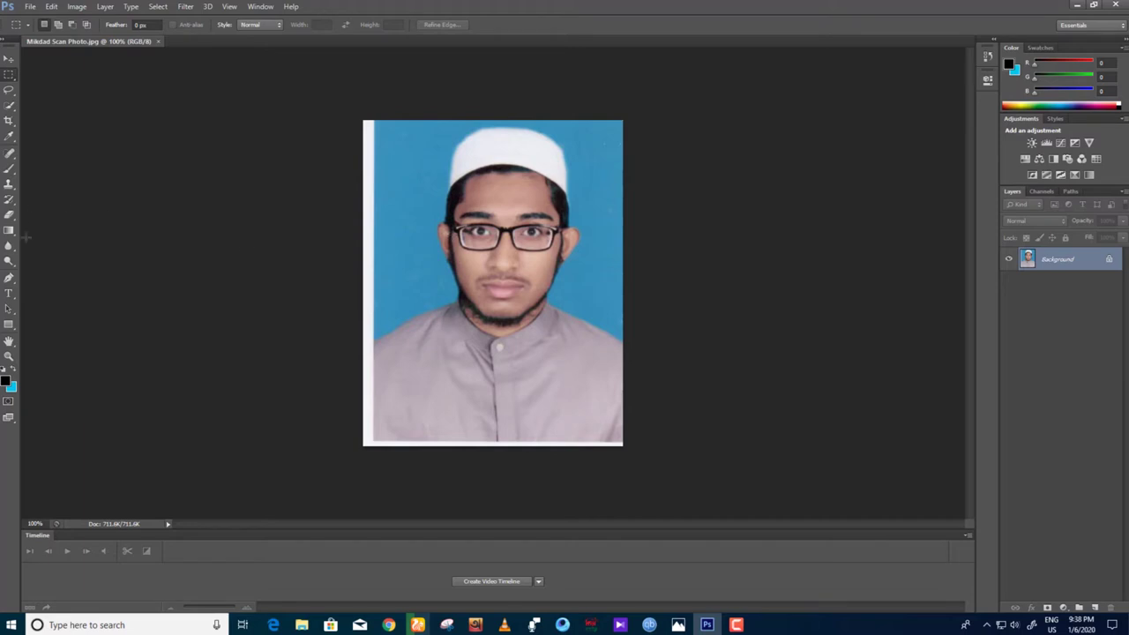
{"action": "left_click", "coordinate": [77, 6]}
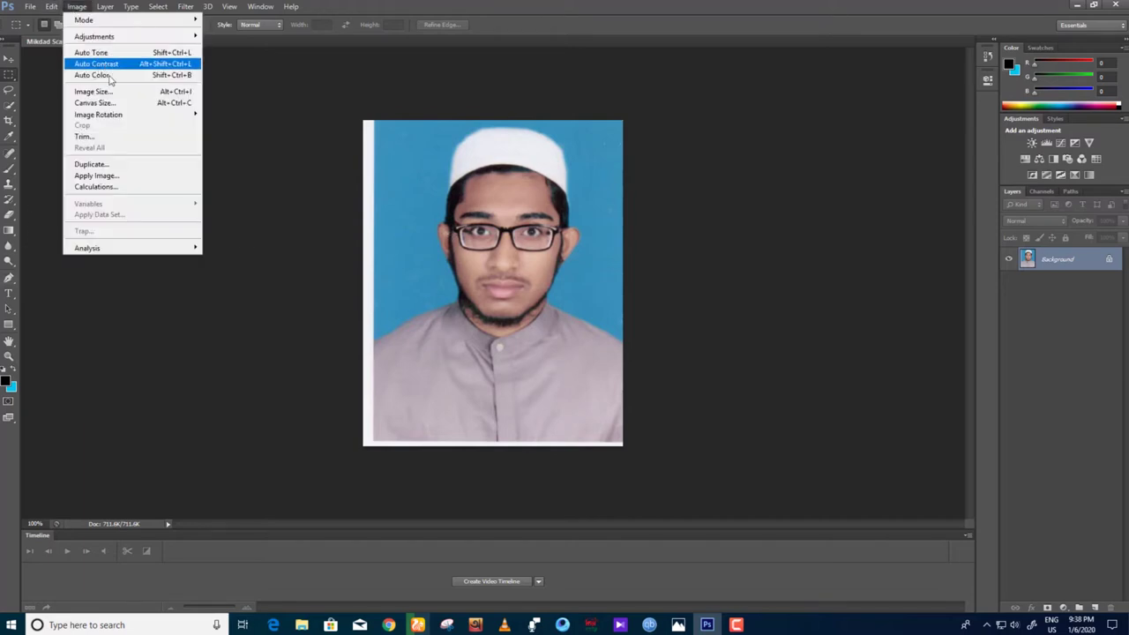
{"action": "left_click", "coordinate": [117, 94]}
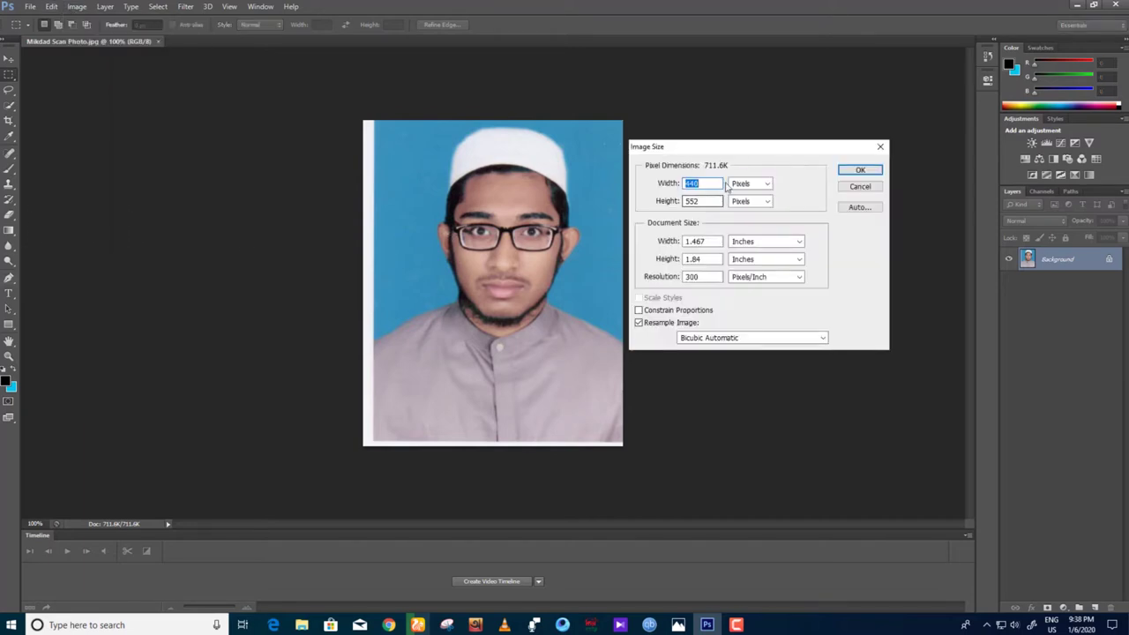
{"action": "left_click", "coordinate": [883, 147]}
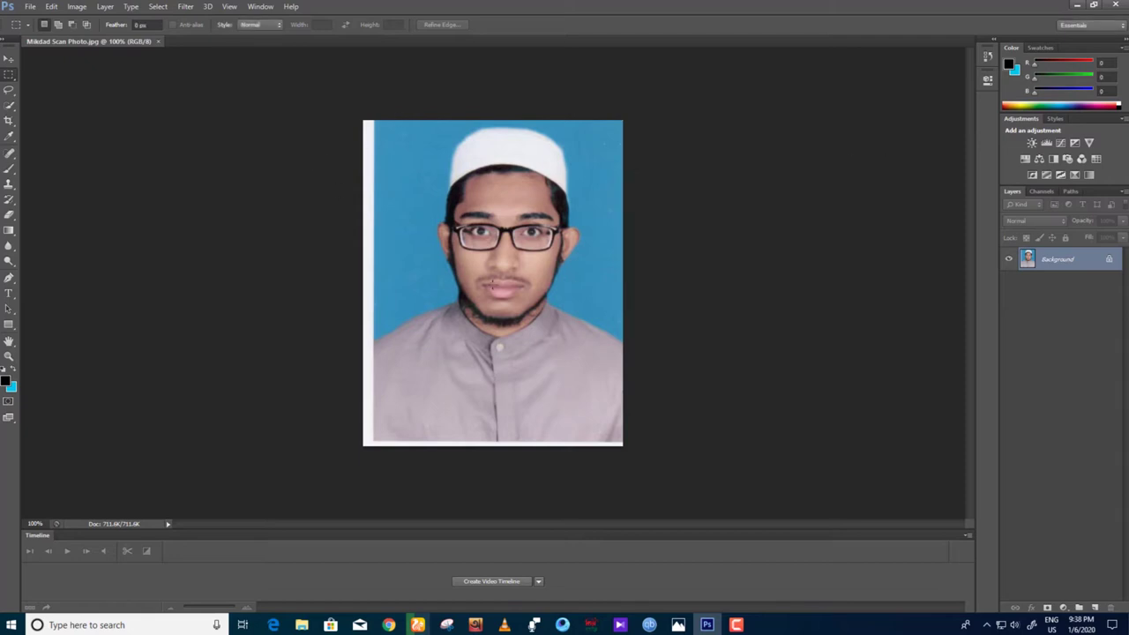
{"action": "left_click", "coordinate": [12, 107]}
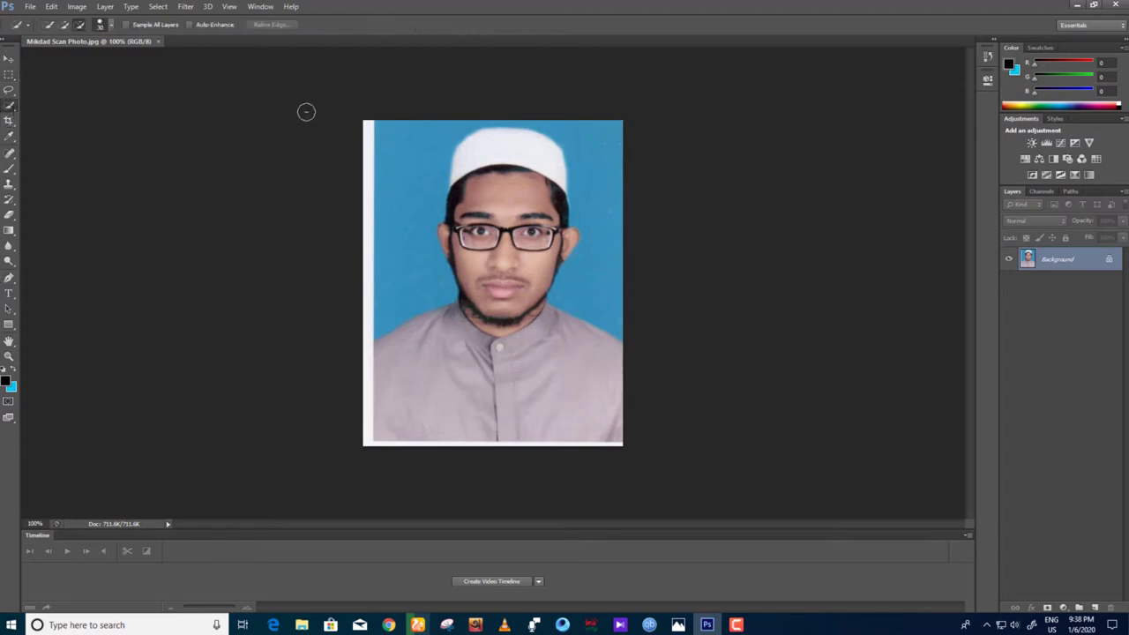
Paint-select the blue background, left and bottom white strips and cap top, then enter Quick Mask.
{"action": "left_click", "coordinate": [77, 25]}
{"action": "left_click_drag", "start_coordinate": [368, 126], "coordinate": [388, 294]}
{"action": "left_click_drag", "start_coordinate": [367, 330], "coordinate": [368, 430]}
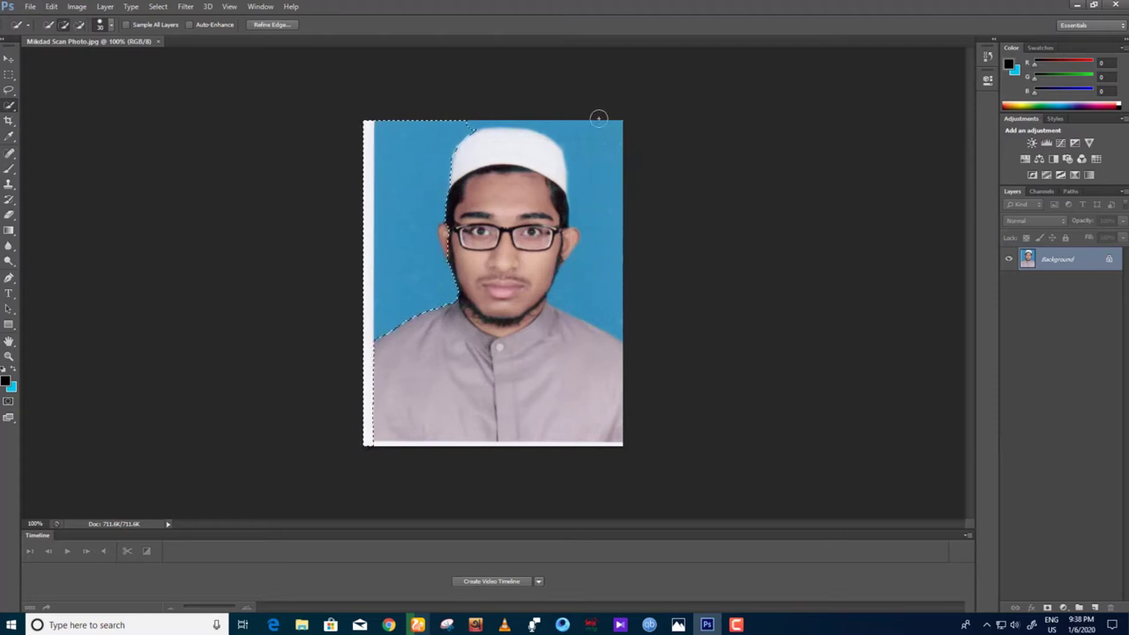
{"action": "mouse_move", "coordinate": [599, 118]}
{"action": "left_mouse_down"}
{"action": "mouse_move", "coordinate": [627, 156]}
{"action": "mouse_move", "coordinate": [629, 132]}
{"action": "mouse_move", "coordinate": [618, 115]}
{"action": "mouse_move", "coordinate": [604, 221]}
{"action": "mouse_move", "coordinate": [624, 330]}
{"action": "left_mouse_up"}
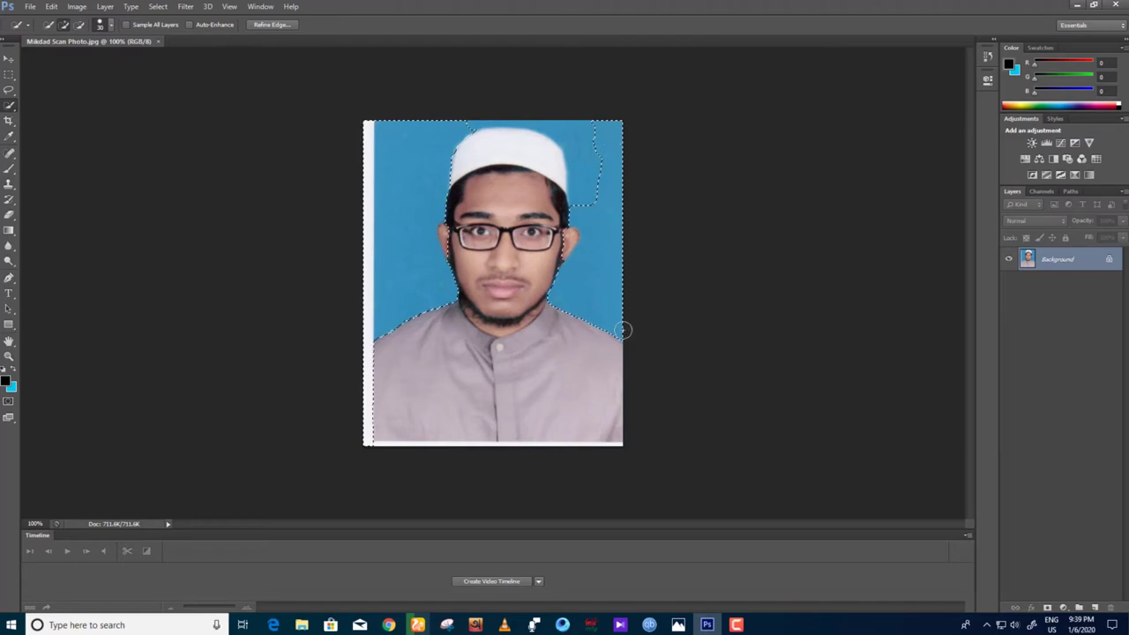
{"action": "left_click_drag", "start_coordinate": [380, 451], "coordinate": [619, 455]}
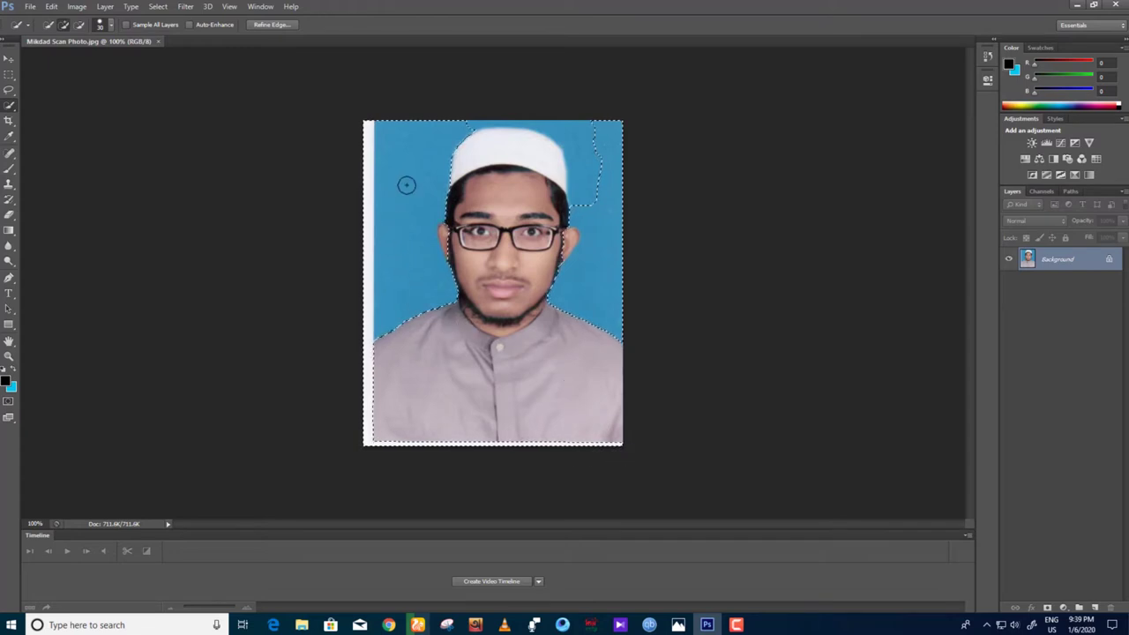
{"action": "mouse_move", "coordinate": [484, 120]}
{"action": "left_mouse_down"}
{"action": "mouse_move", "coordinate": [570, 121]}
{"action": "mouse_move", "coordinate": [600, 138]}
{"action": "left_mouse_up"}
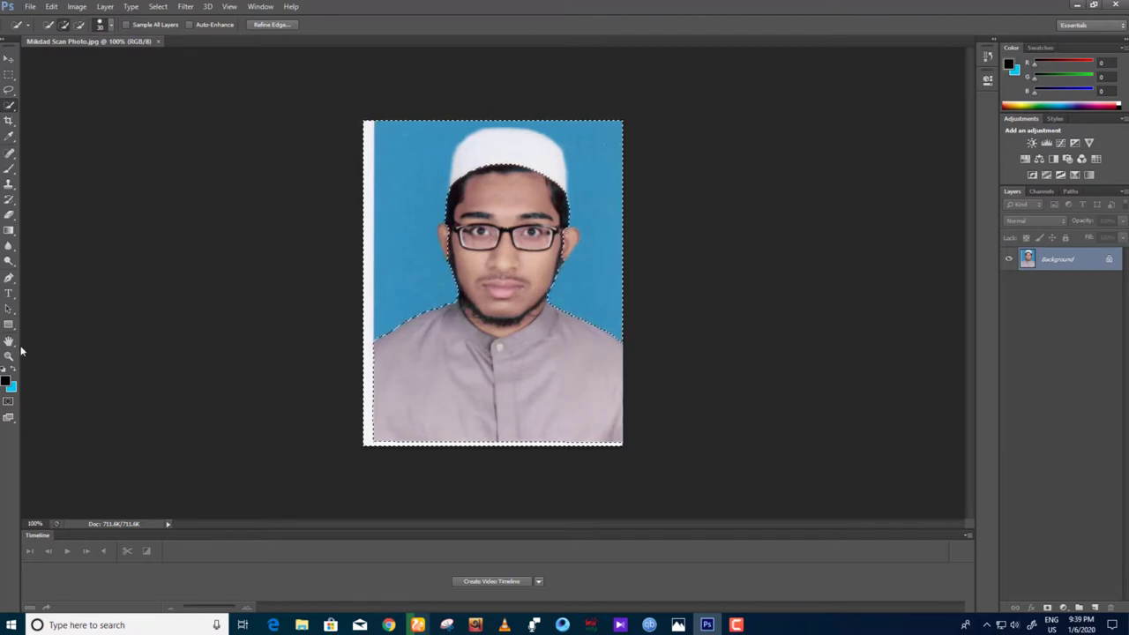
{"action": "left_click", "coordinate": [8, 402]}
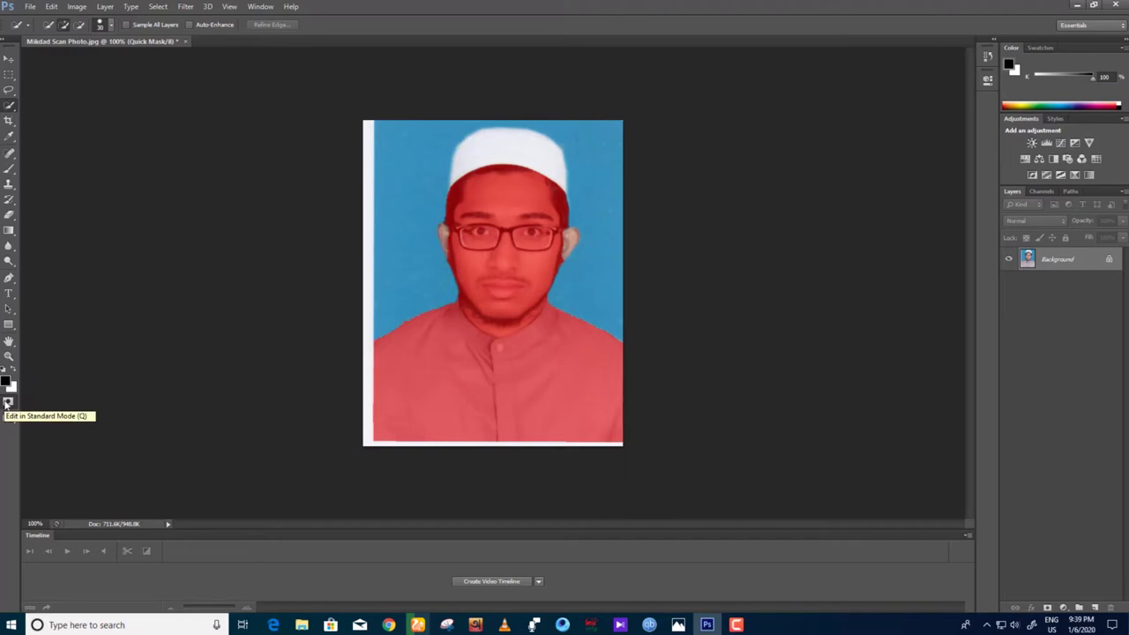
Add the left ear and white cap to the selection, then return to Quick Mask.
{"action": "left_click", "coordinate": [8, 404]}
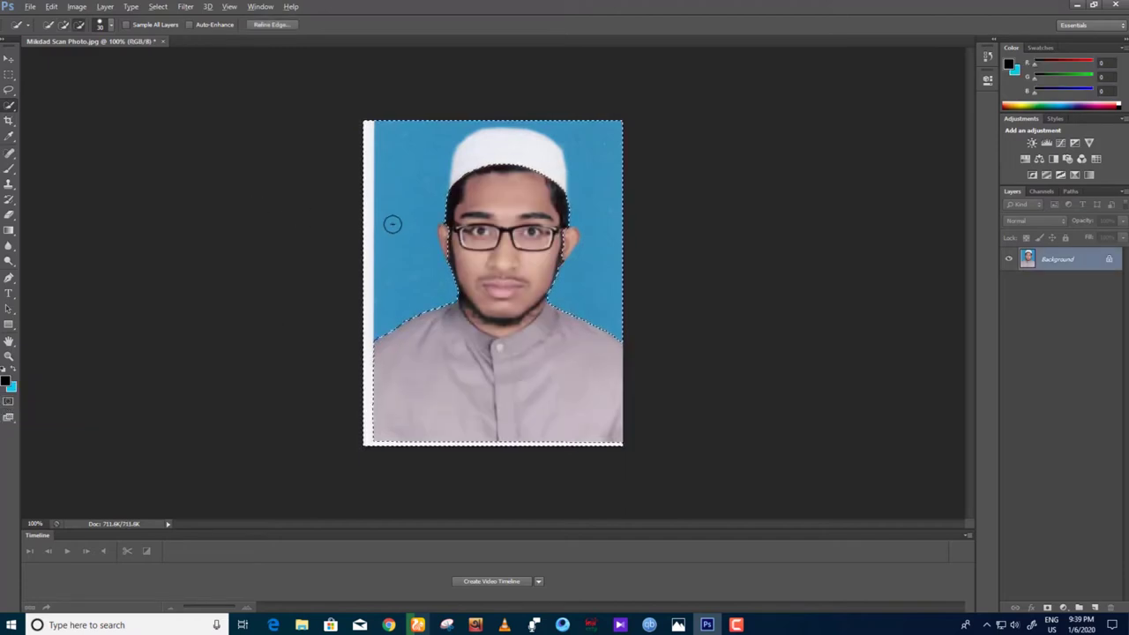
{"action": "scroll", "coordinate": [397, 190], "scroll_direction": "up", "scroll_amount": 3}
{"action": "scroll", "coordinate": [432, 146], "scroll_direction": "up", "scroll_amount": 2}
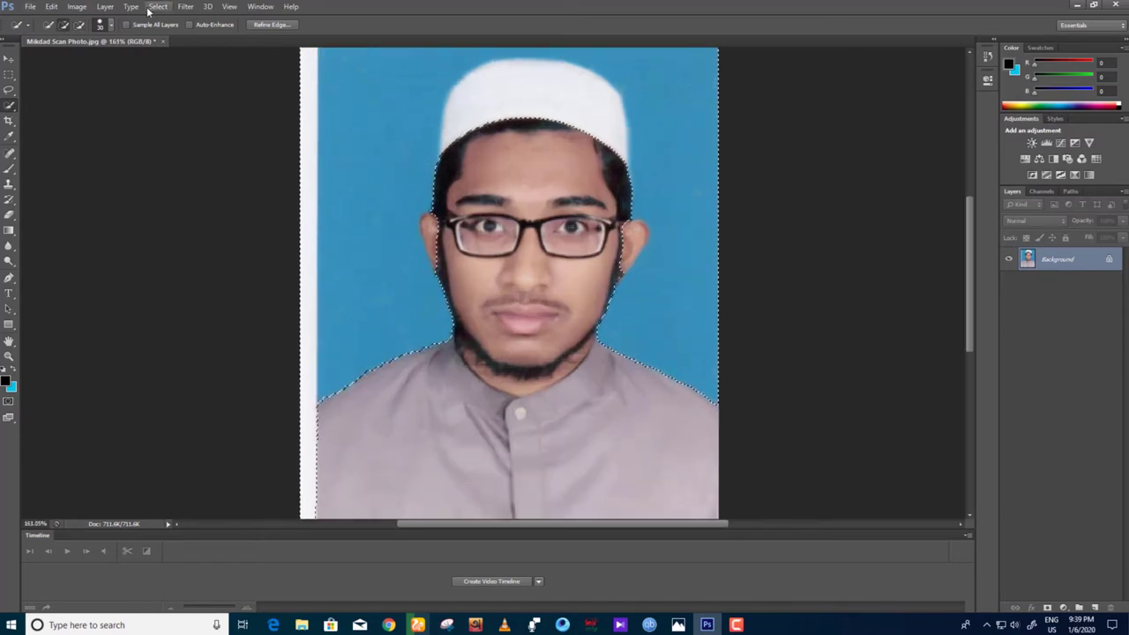
{"action": "left_click", "coordinate": [441, 232]}
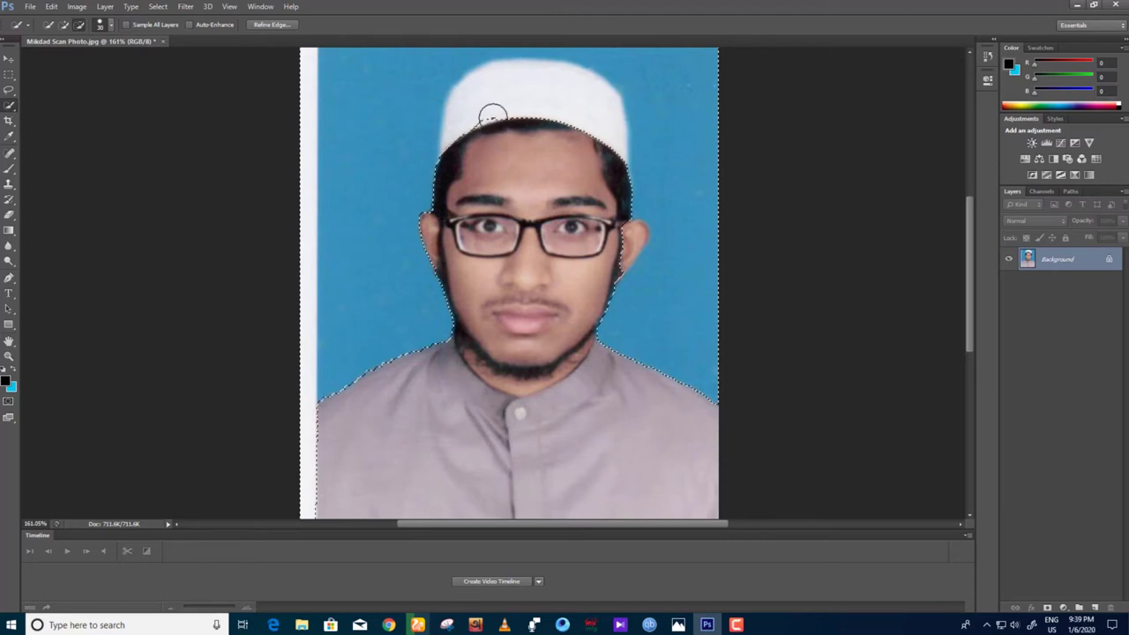
{"action": "left_click_drag", "start_coordinate": [538, 96], "coordinate": [529, 111]}
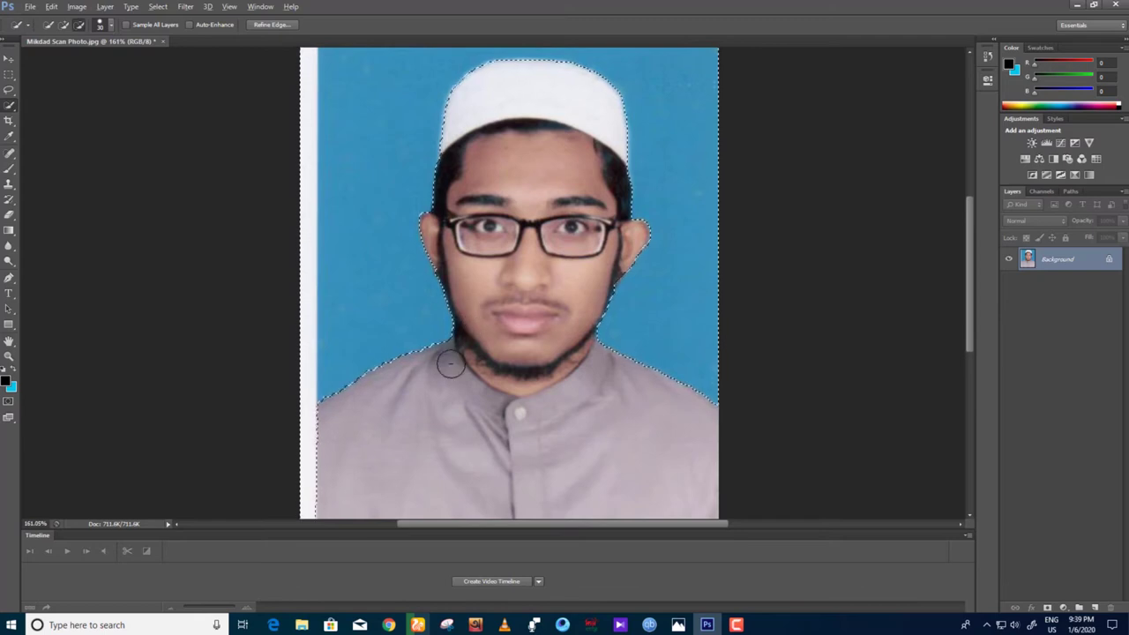
{"action": "scroll", "coordinate": [415, 154], "scroll_direction": "down", "scroll_amount": 2}
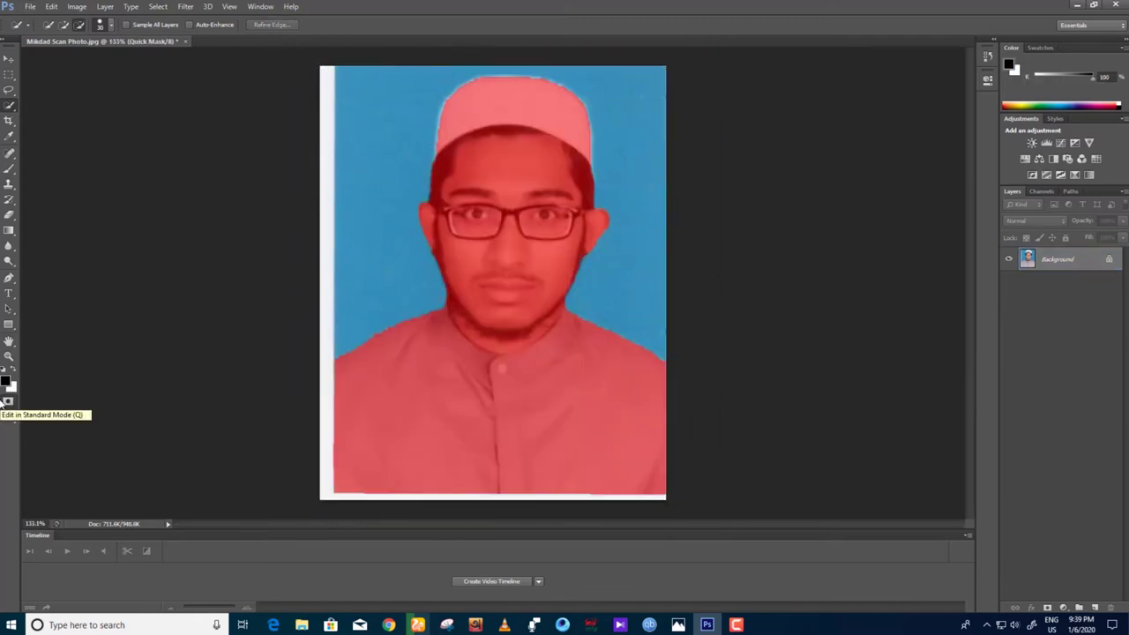
{"action": "left_click", "coordinate": [7, 403]}
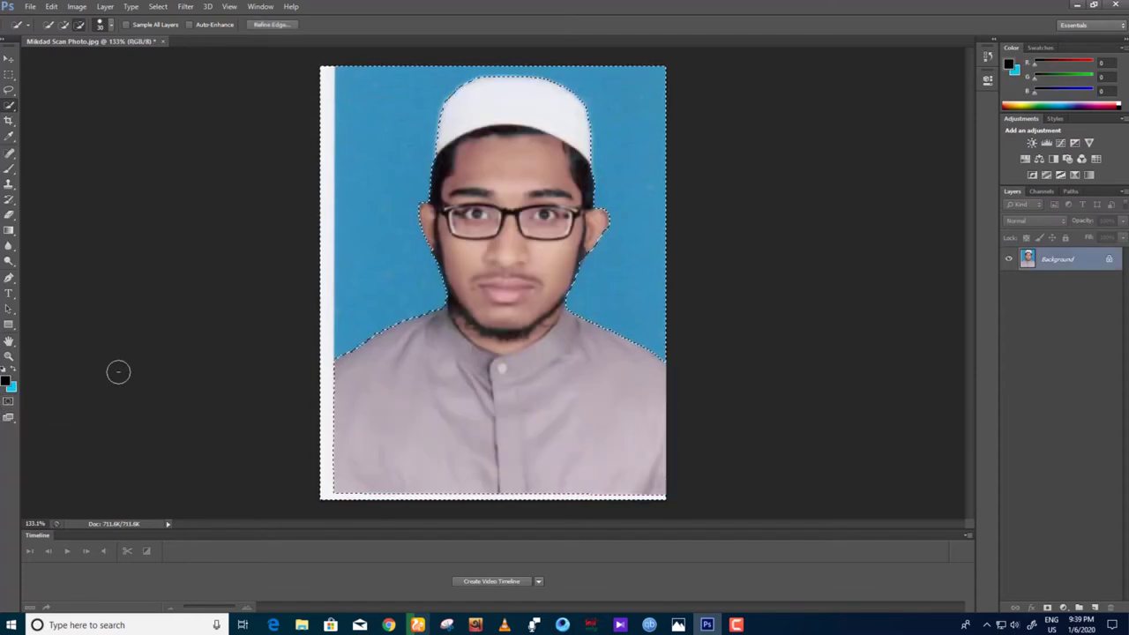
{"action": "scroll", "coordinate": [441, 366], "scroll_direction": "up", "scroll_amount": 5}
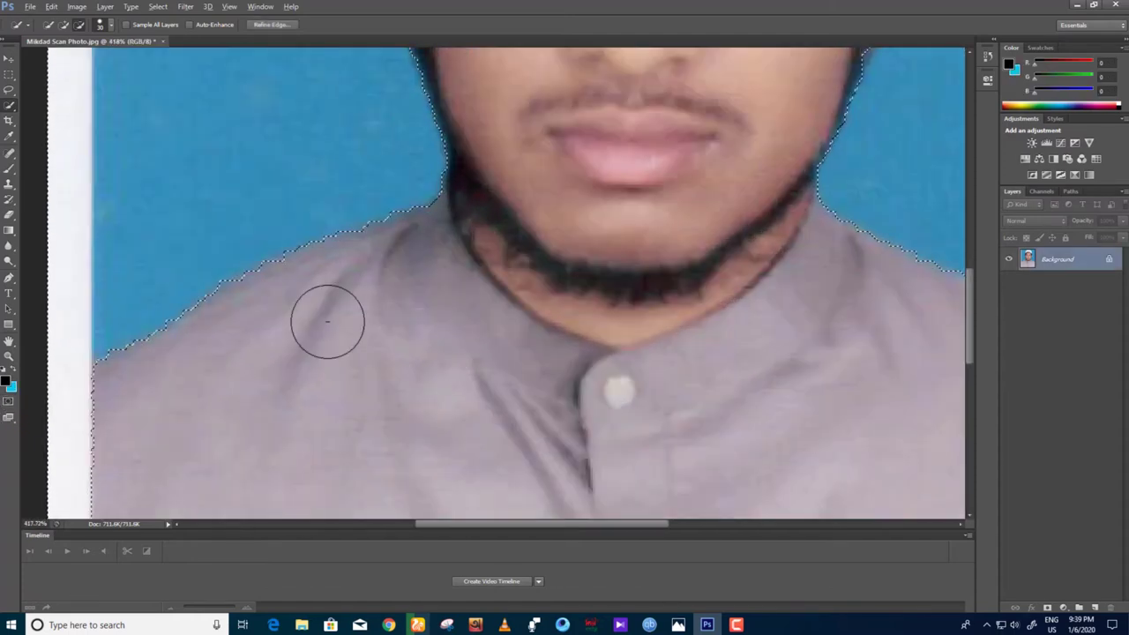
{"action": "left_click", "coordinate": [8, 403]}
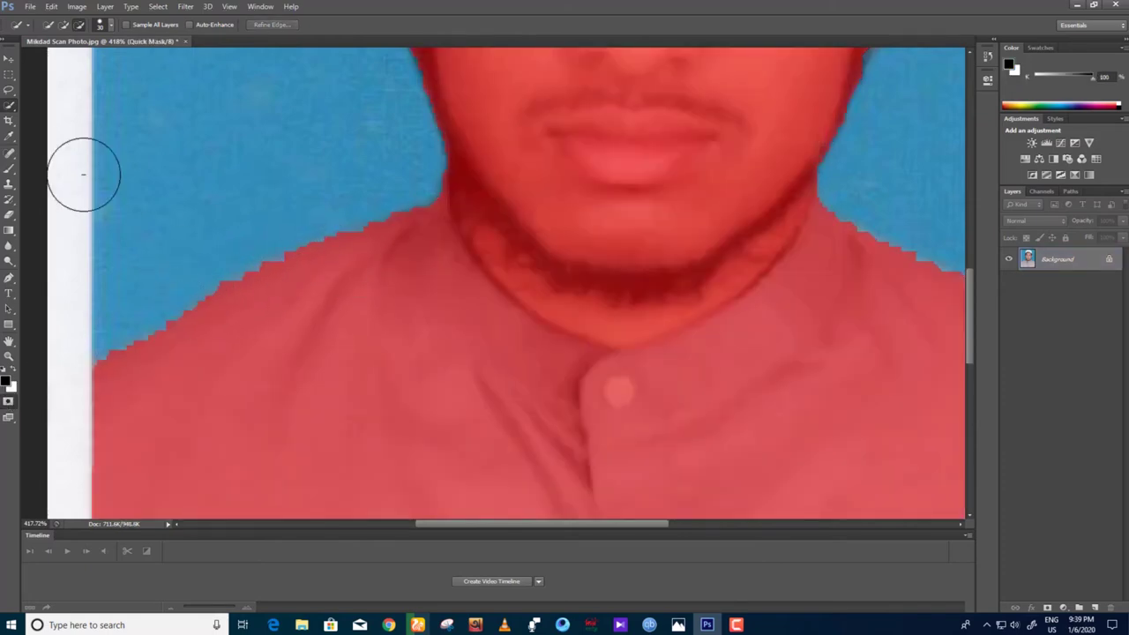
Smooth the mask edge along the shoulders with the Eraser, undoing stray Brush strokes.
{"action": "left_click", "coordinate": [8, 218]}
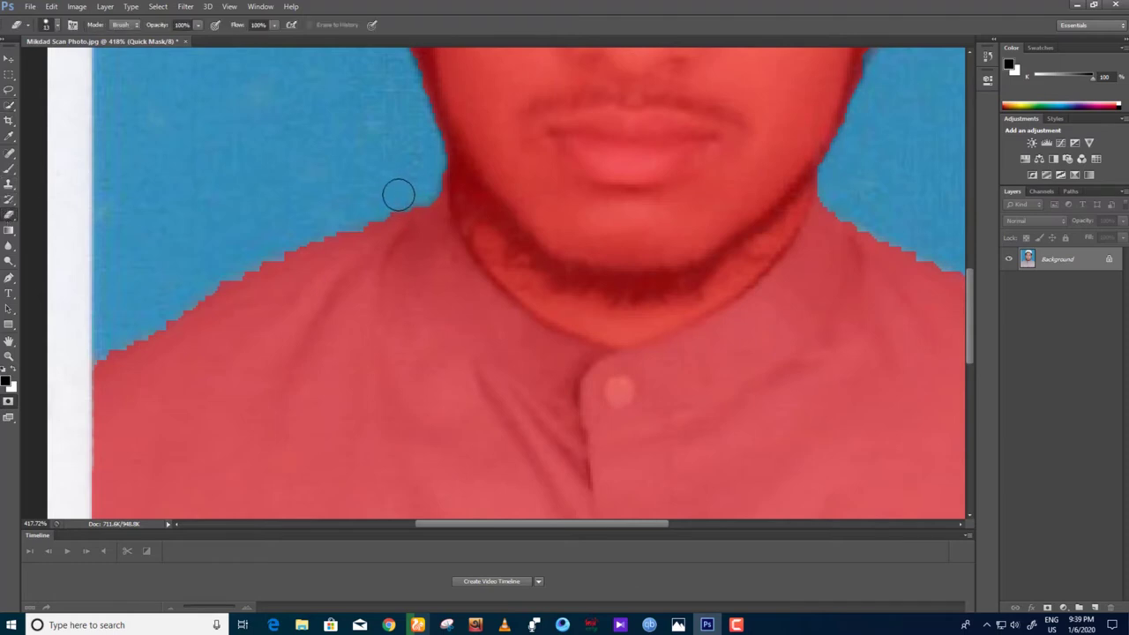
{"action": "left_click_drag", "start_coordinate": [303, 232], "coordinate": [220, 263]}
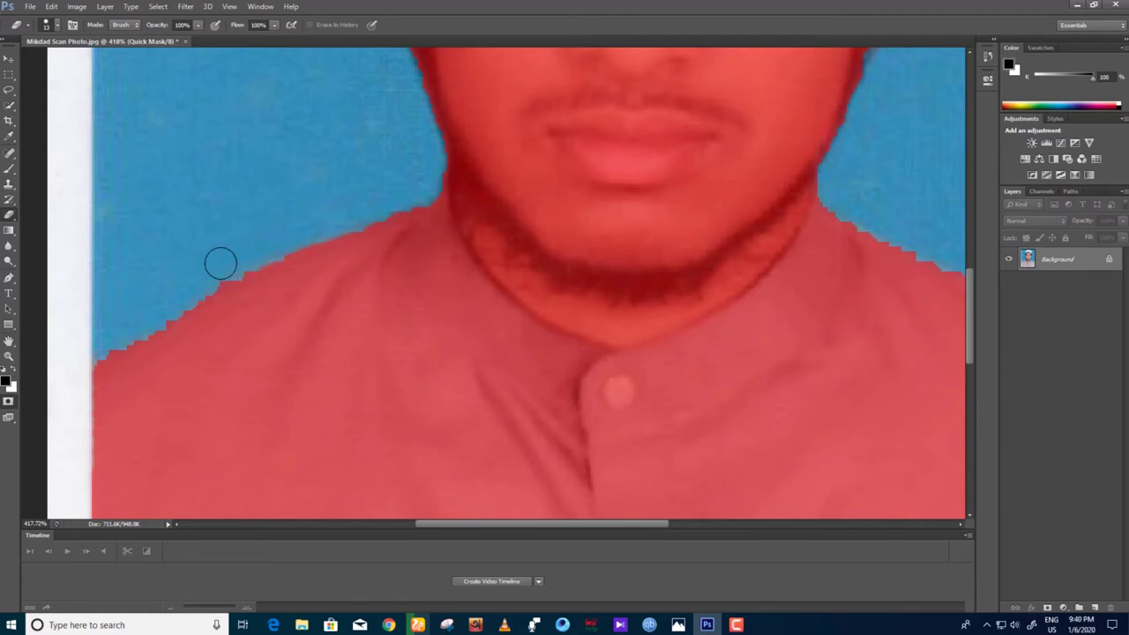
{"action": "left_click", "coordinate": [10, 168]}
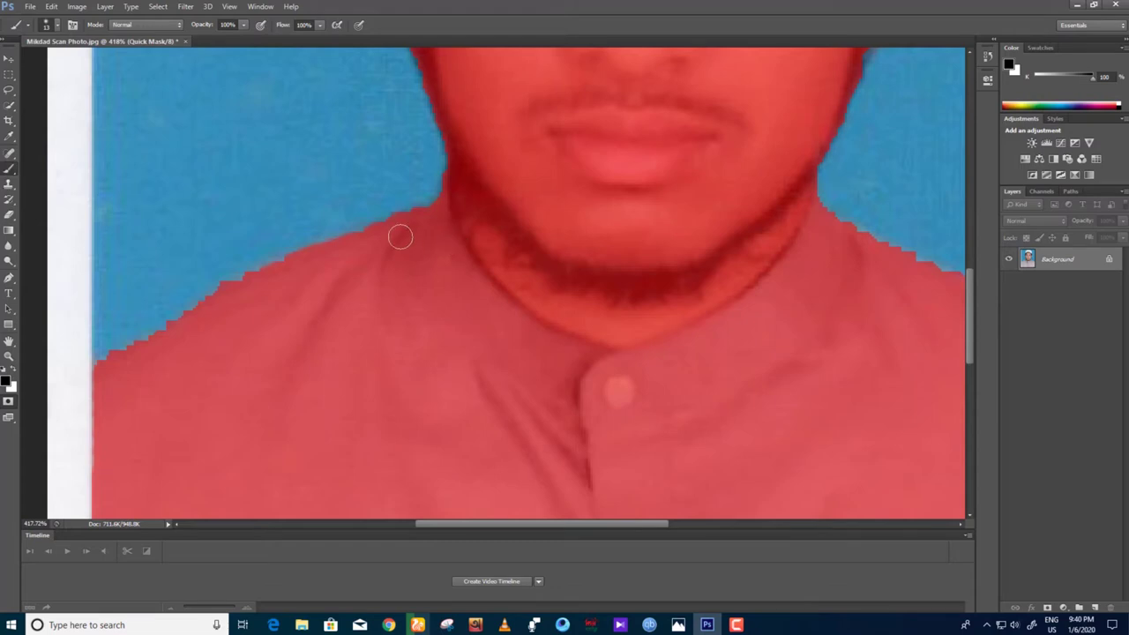
{"action": "left_click_drag", "start_coordinate": [415, 204], "coordinate": [264, 240]}
{"action": "mouse_move", "coordinate": [436, 181]}
{"action": "left_mouse_down"}
{"action": "mouse_move", "coordinate": [236, 251]}
{"action": "mouse_move", "coordinate": [277, 242]}
{"action": "left_mouse_up"}
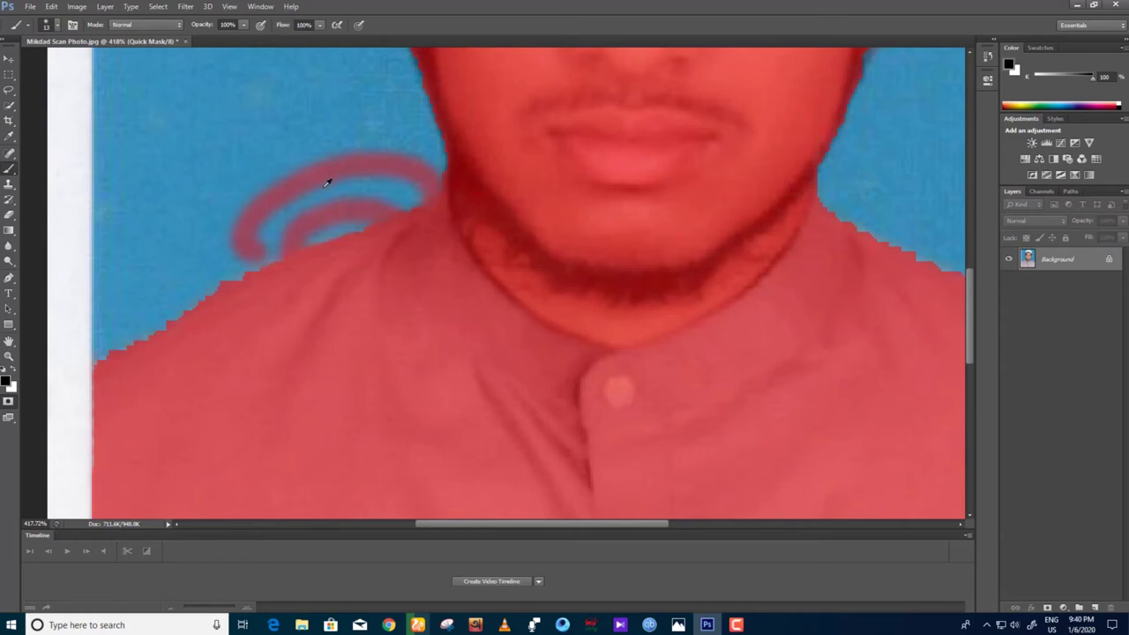
{"action": "key", "text": "ctrl+z"}
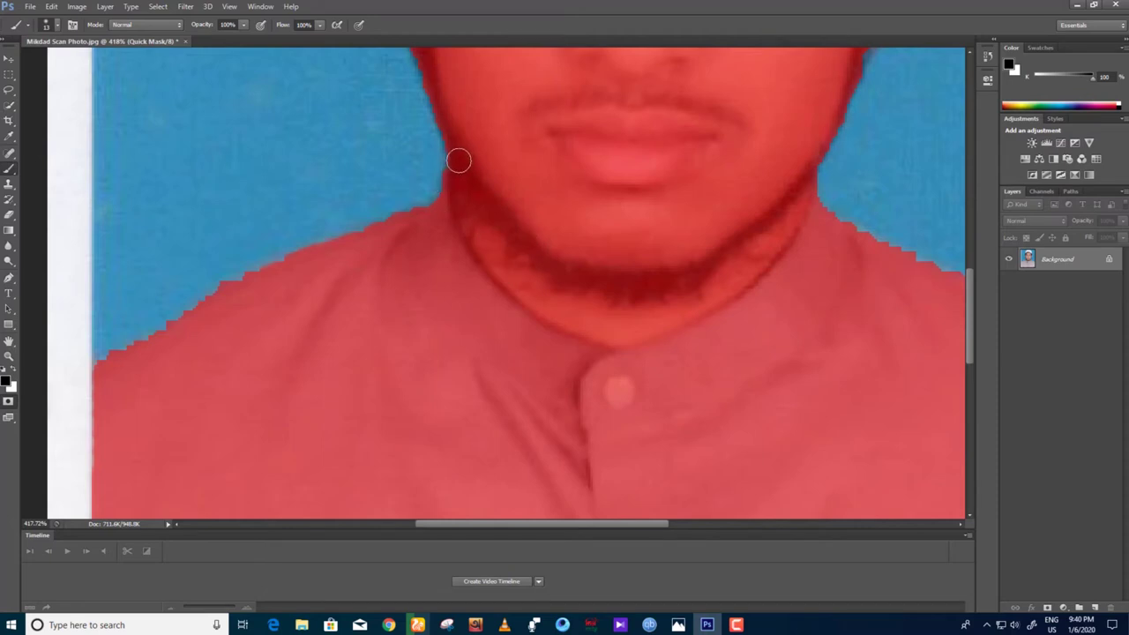
{"action": "left_click", "coordinate": [16, 215]}
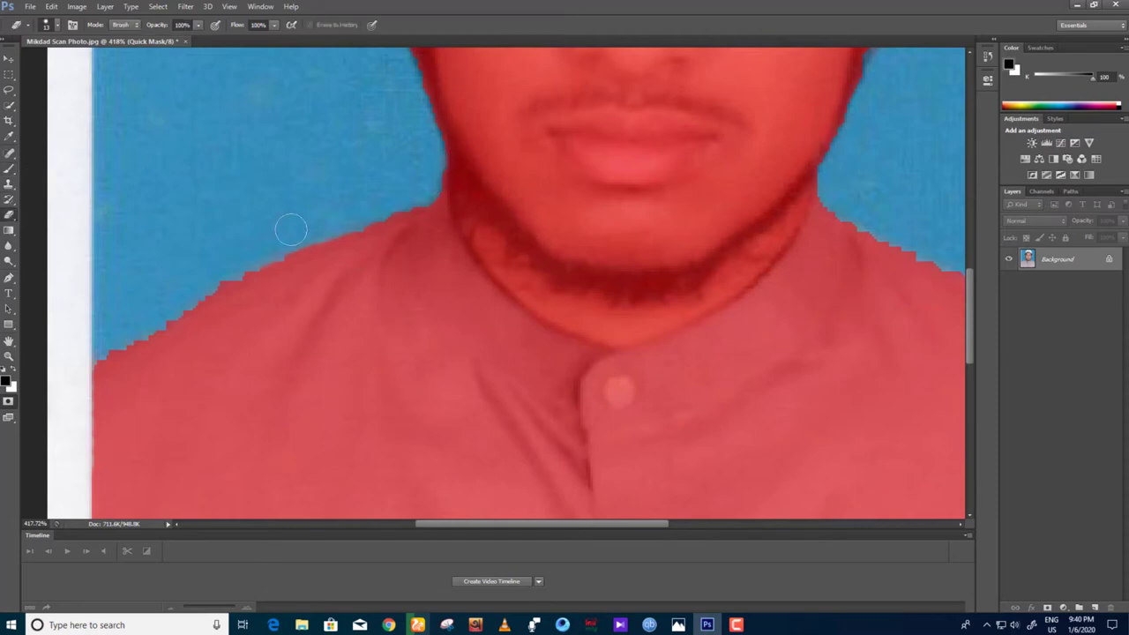
{"action": "mouse_move", "coordinate": [212, 274]}
{"action": "left_mouse_down"}
{"action": "mouse_move", "coordinate": [235, 259]}
{"action": "mouse_move", "coordinate": [88, 355]}
{"action": "mouse_move", "coordinate": [97, 341]}
{"action": "left_mouse_up"}
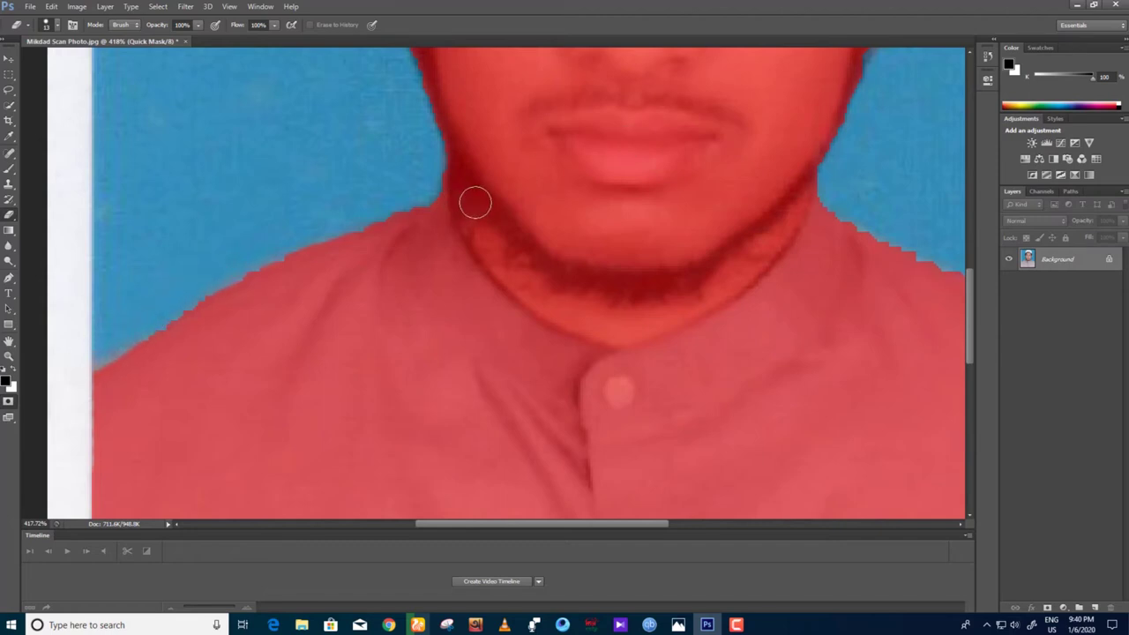
{"action": "scroll", "coordinate": [479, 196], "scroll_direction": "down", "scroll_amount": 3}
{"action": "scroll", "coordinate": [483, 193], "scroll_direction": "down", "scroll_amount": 3}
{"action": "key", "text": "alt"}
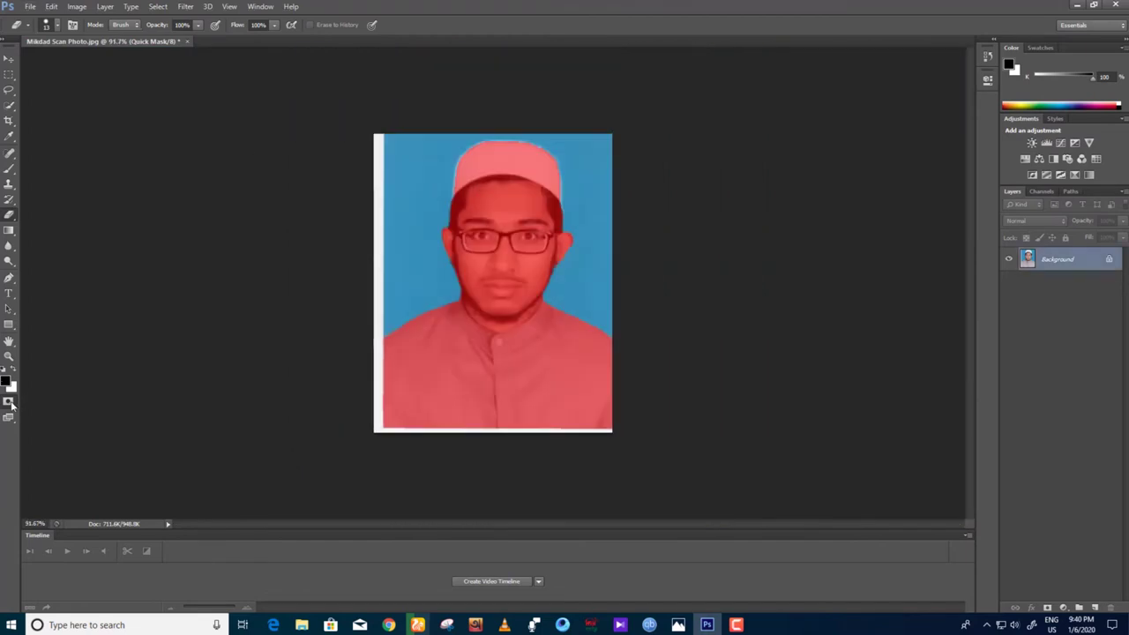
Load the mask as a selection and set the colour to bright blue 00baff.
{"action": "left_click", "coordinate": [9, 402]}
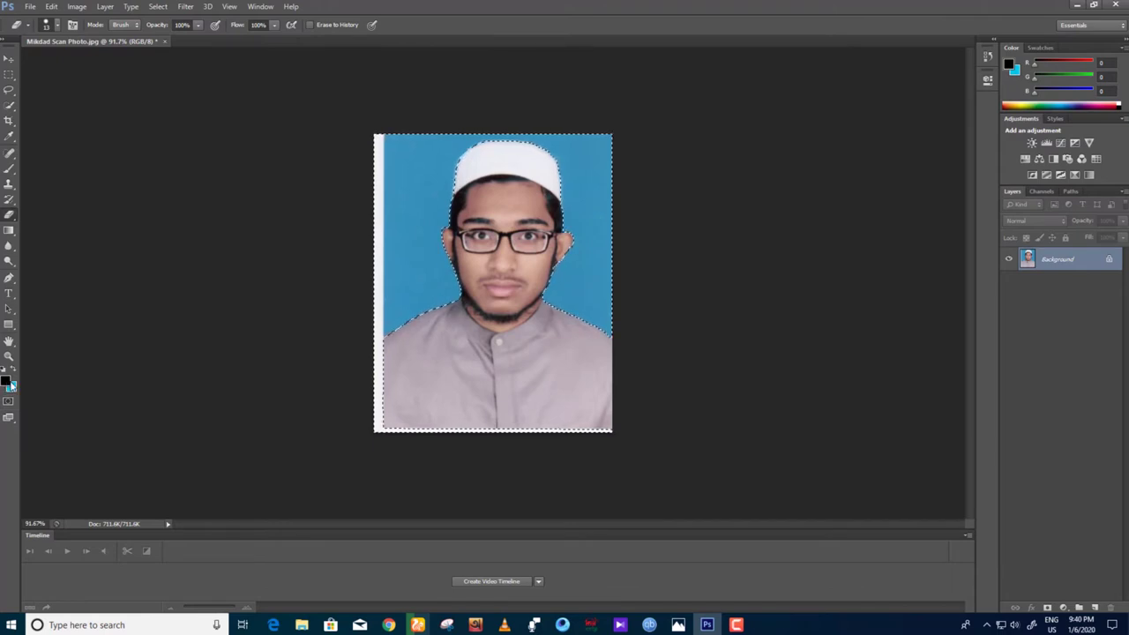
{"action": "left_click", "coordinate": [11, 384]}
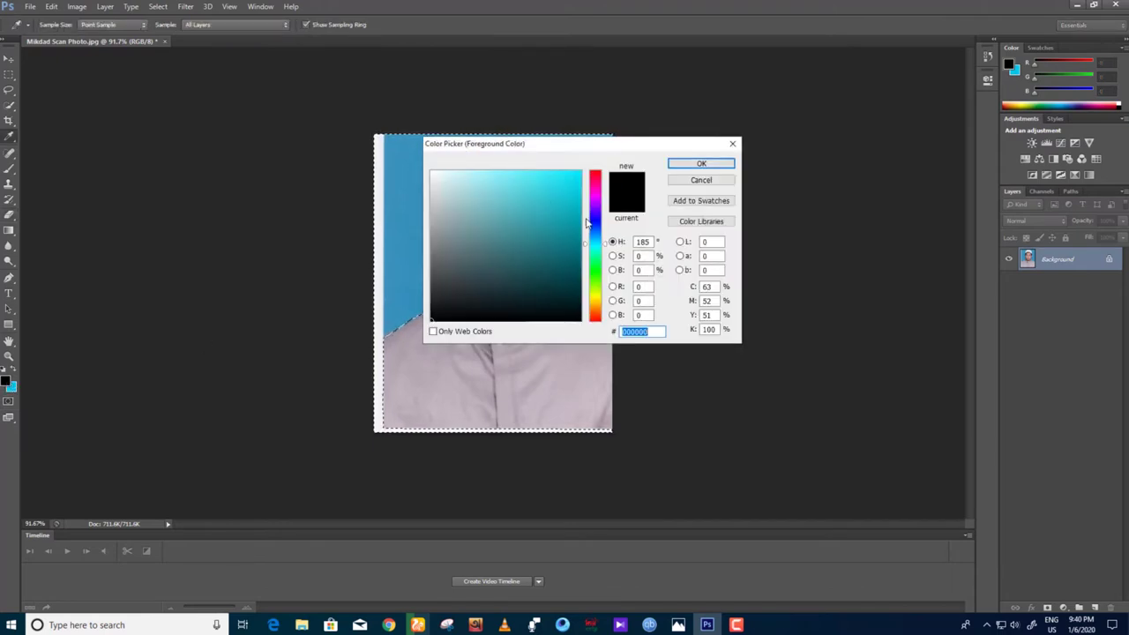
{"action": "left_click_drag", "start_coordinate": [587, 223], "coordinate": [555, 148]}
{"action": "mouse_move", "coordinate": [459, 174]}
{"action": "left_mouse_down"}
{"action": "mouse_move", "coordinate": [424, 171]}
{"action": "mouse_move", "coordinate": [439, 172]}
{"action": "left_mouse_up"}
{"action": "mouse_move", "coordinate": [599, 182]}
{"action": "left_mouse_down"}
{"action": "mouse_move", "coordinate": [603, 279]}
{"action": "mouse_move", "coordinate": [609, 243]}
{"action": "left_mouse_up"}
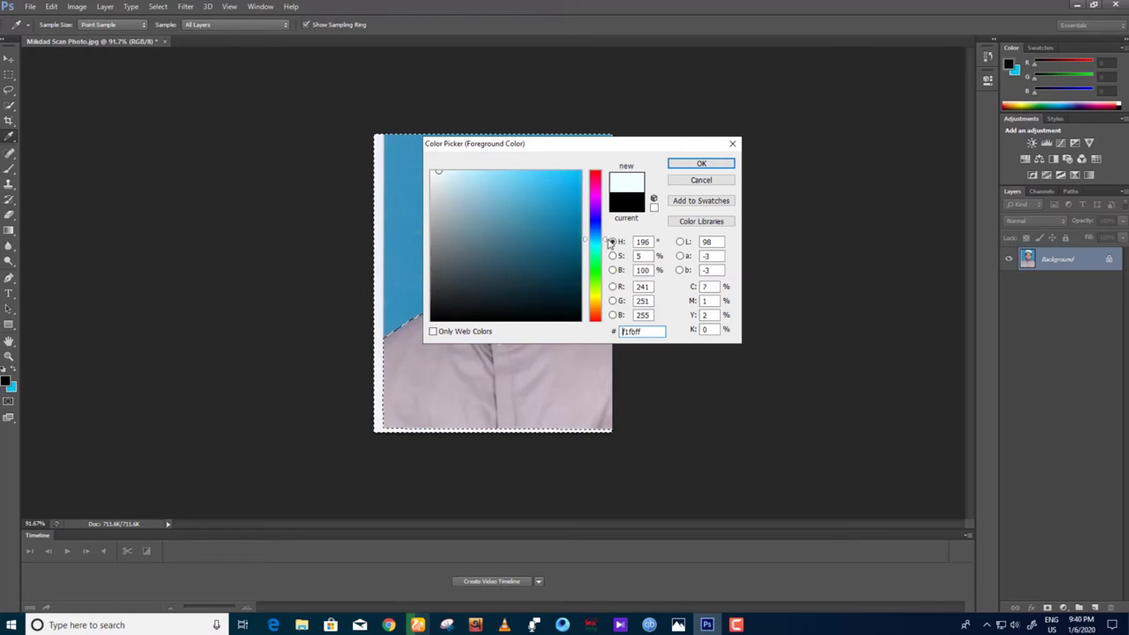
{"action": "left_click_drag", "start_coordinate": [575, 194], "coordinate": [601, 137]}
{"action": "left_click", "coordinate": [699, 163]}
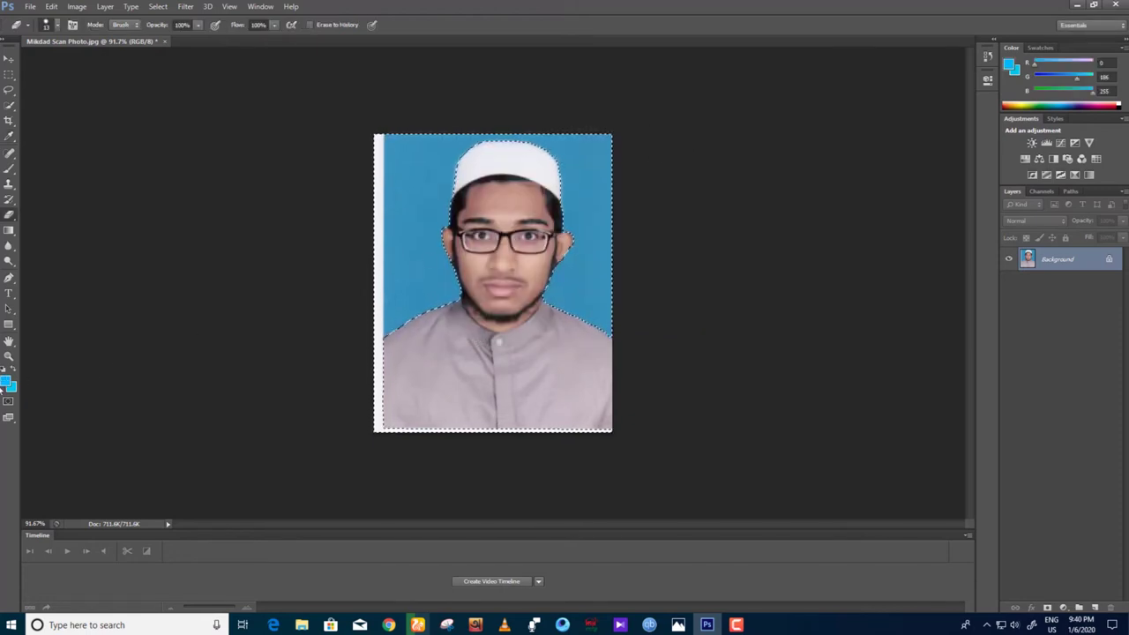
Fill the selected background with the bright blue and deselect.
{"action": "key", "text": "shift+BackSpace"}
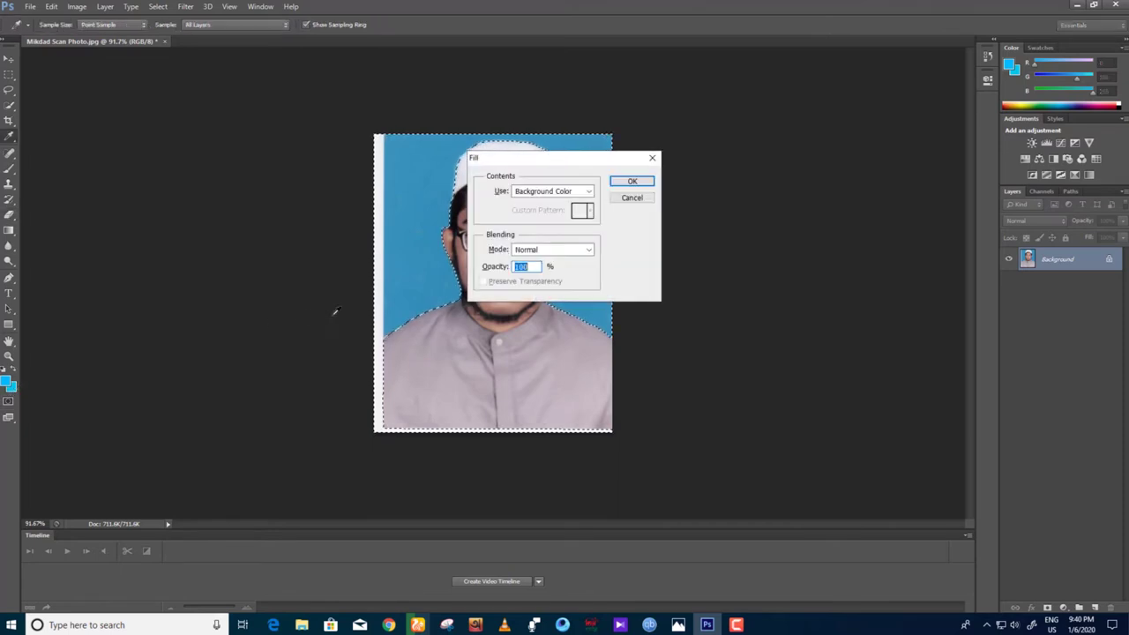
{"action": "left_click", "coordinate": [643, 182]}
{"action": "key", "text": "e"}
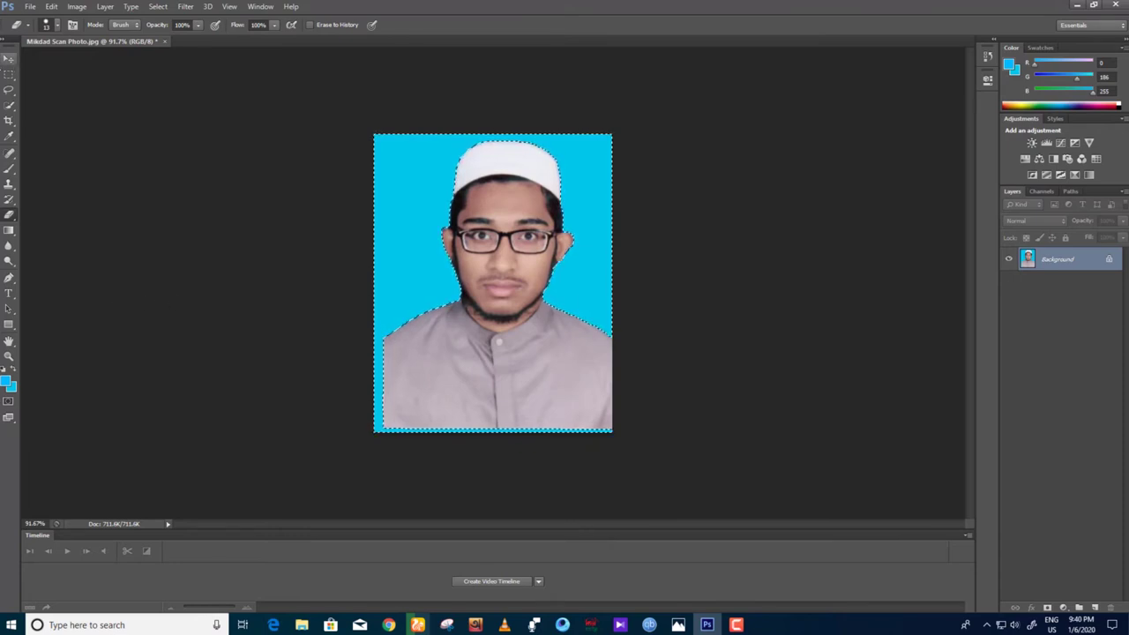
{"action": "left_click", "coordinate": [9, 74]}
{"action": "key", "text": "ctrl+d"}
{"action": "left_click", "coordinate": [8, 58]}
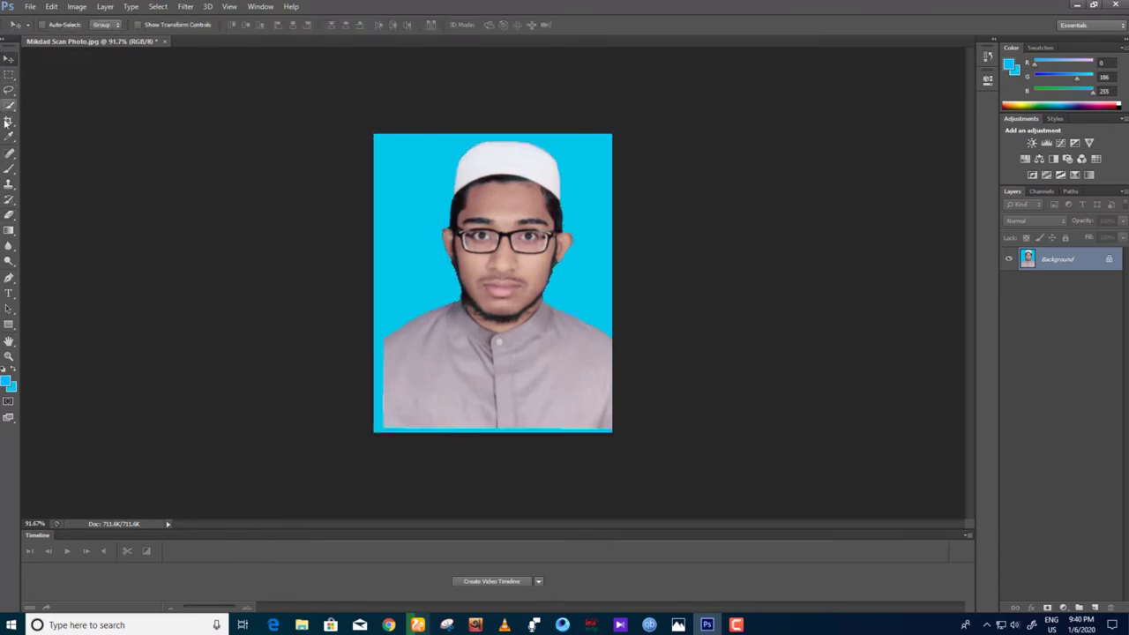
Crop just inside the leftover white edges, rotating slightly to straighten, and commit the crop.
{"action": "left_click", "coordinate": [8, 121]}
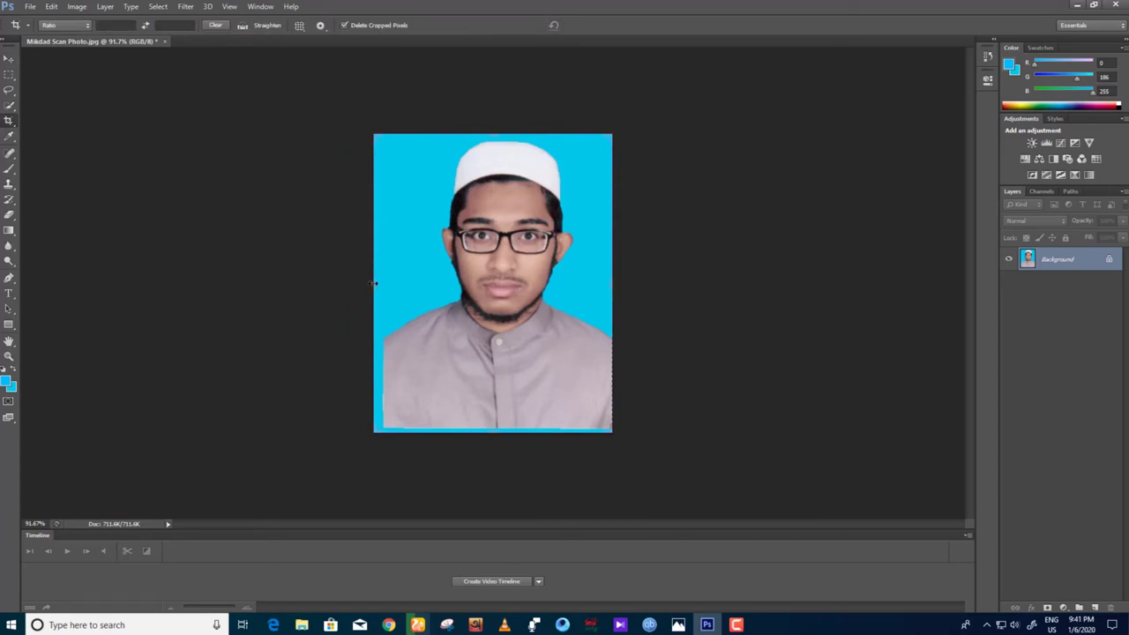
{"action": "left_click_drag", "start_coordinate": [374, 283], "coordinate": [378, 283]}
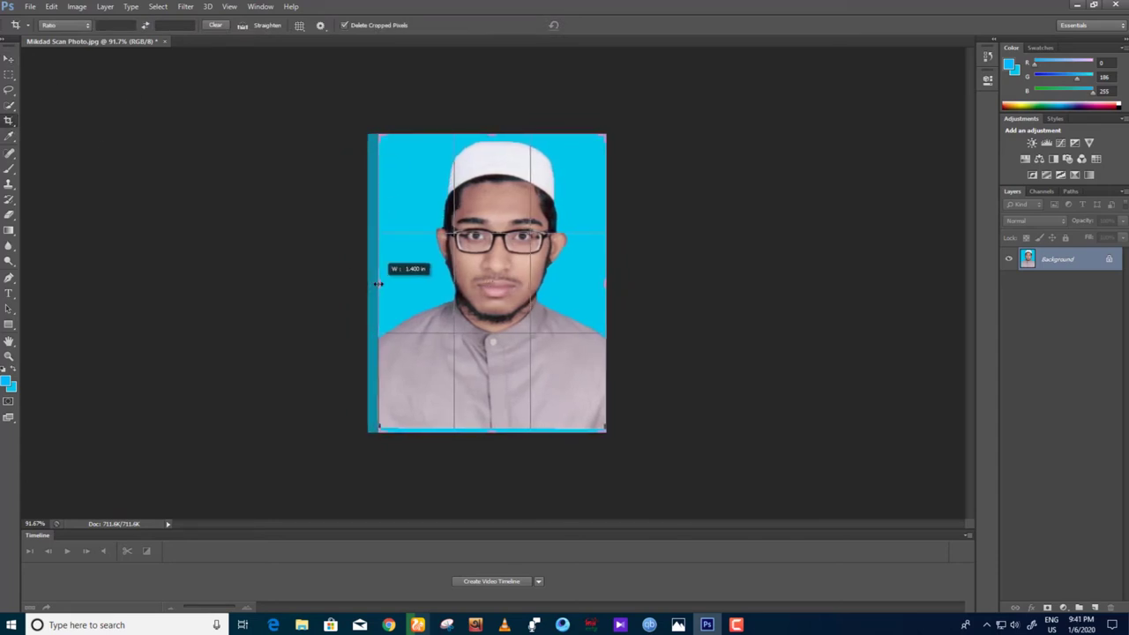
{"action": "left_click_drag", "start_coordinate": [378, 283], "coordinate": [381, 283]}
{"action": "left_click_drag", "start_coordinate": [601, 284], "coordinate": [600, 283]}
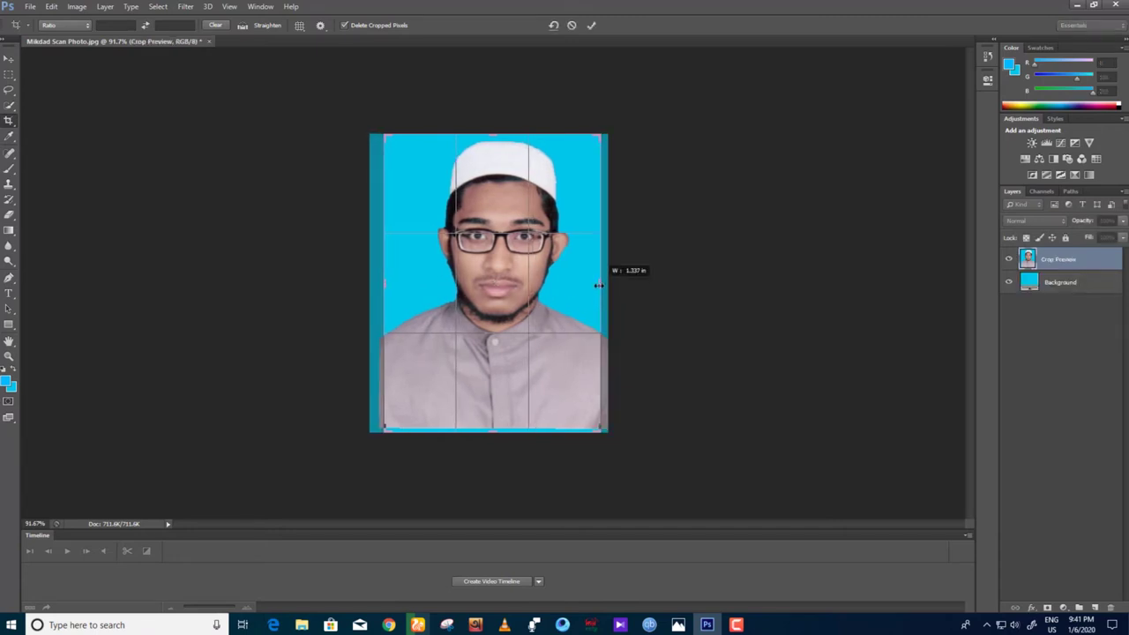
{"action": "left_click_drag", "start_coordinate": [600, 284], "coordinate": [599, 284]}
{"action": "left_click_drag", "start_coordinate": [489, 433], "coordinate": [491, 440]}
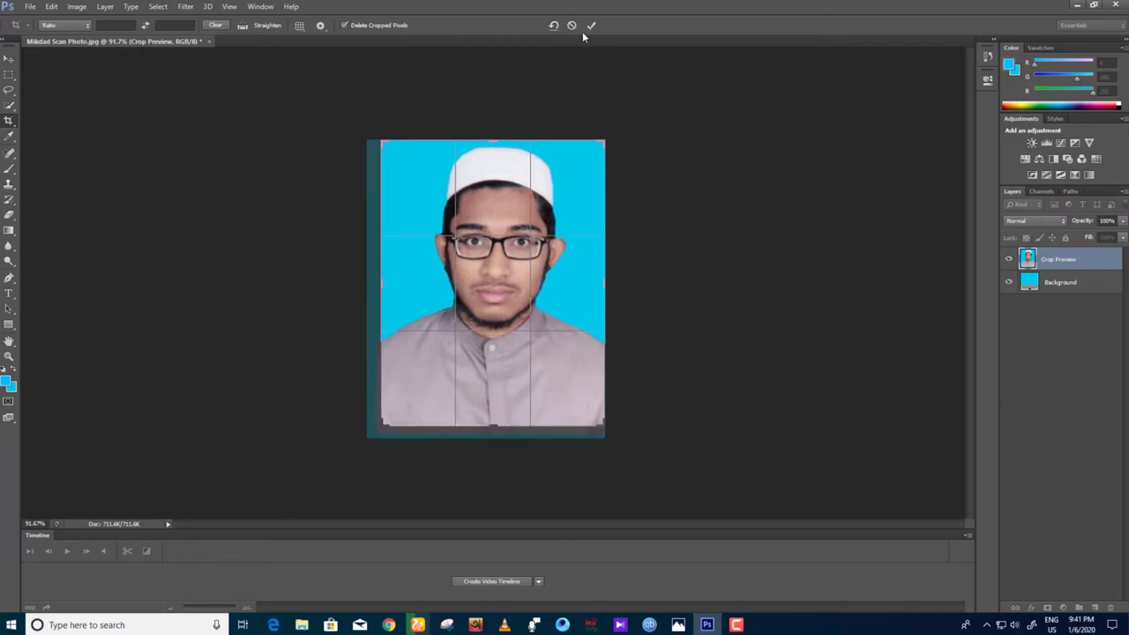
{"action": "left_click_drag", "start_coordinate": [742, 235], "coordinate": [743, 231]}
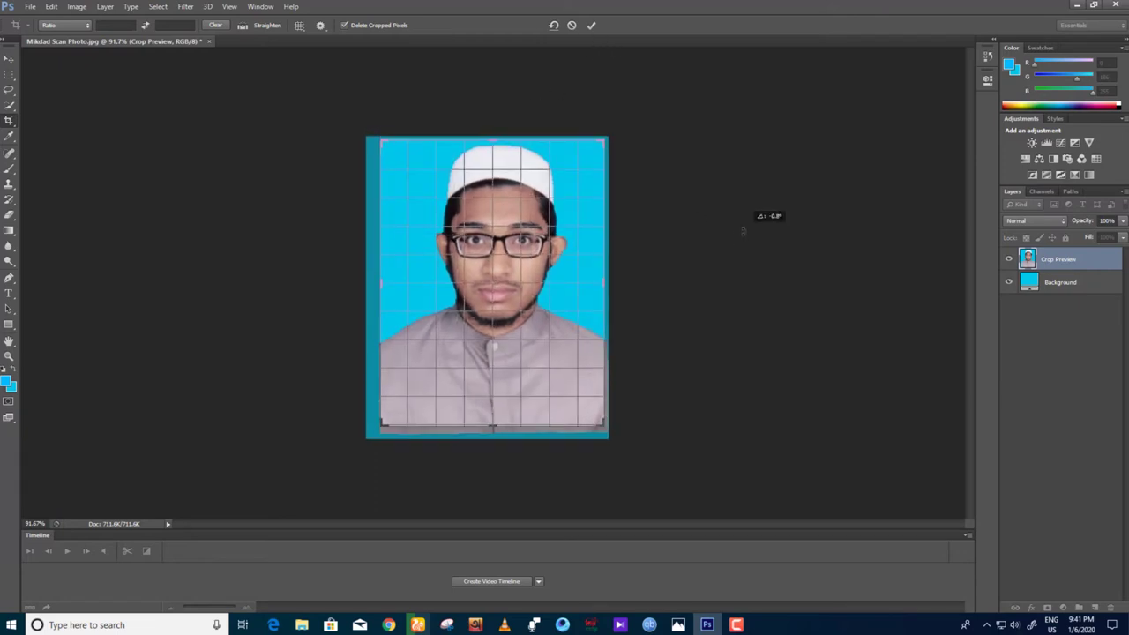
{"action": "left_click_drag", "start_coordinate": [743, 231], "coordinate": [743, 231]}
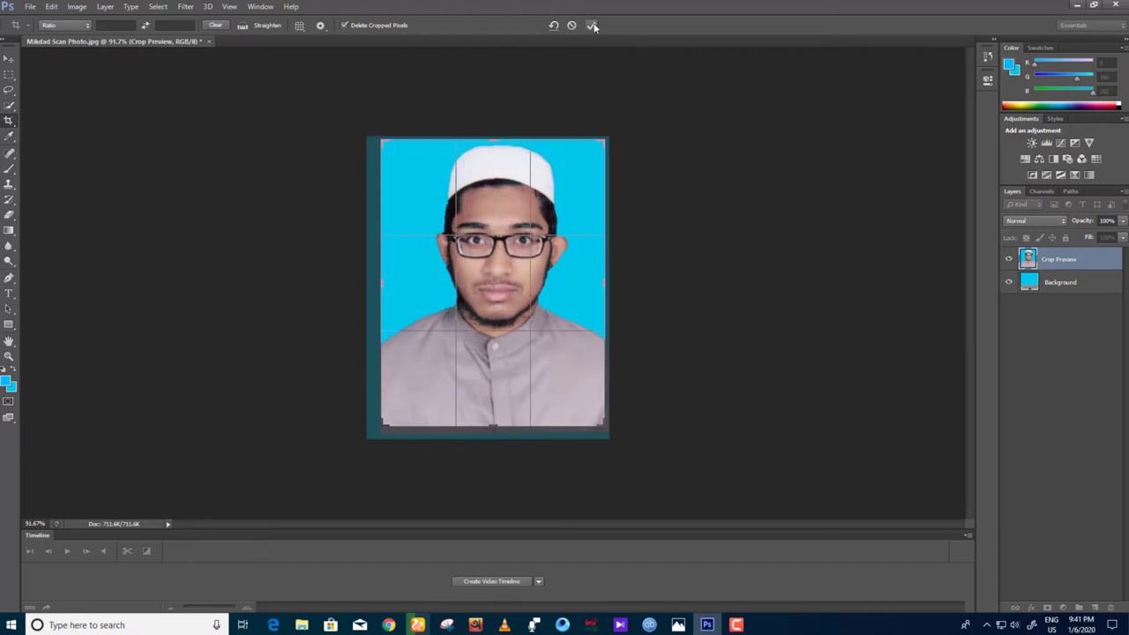
{"action": "left_click", "coordinate": [592, 25]}
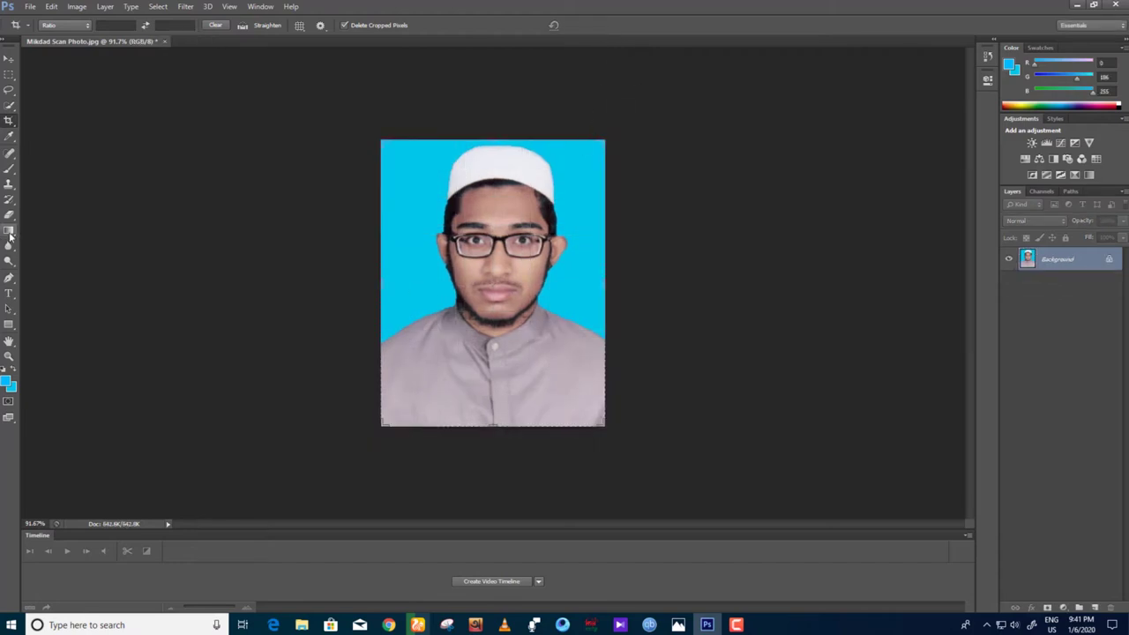
{"action": "left_click", "coordinate": [8, 58]}
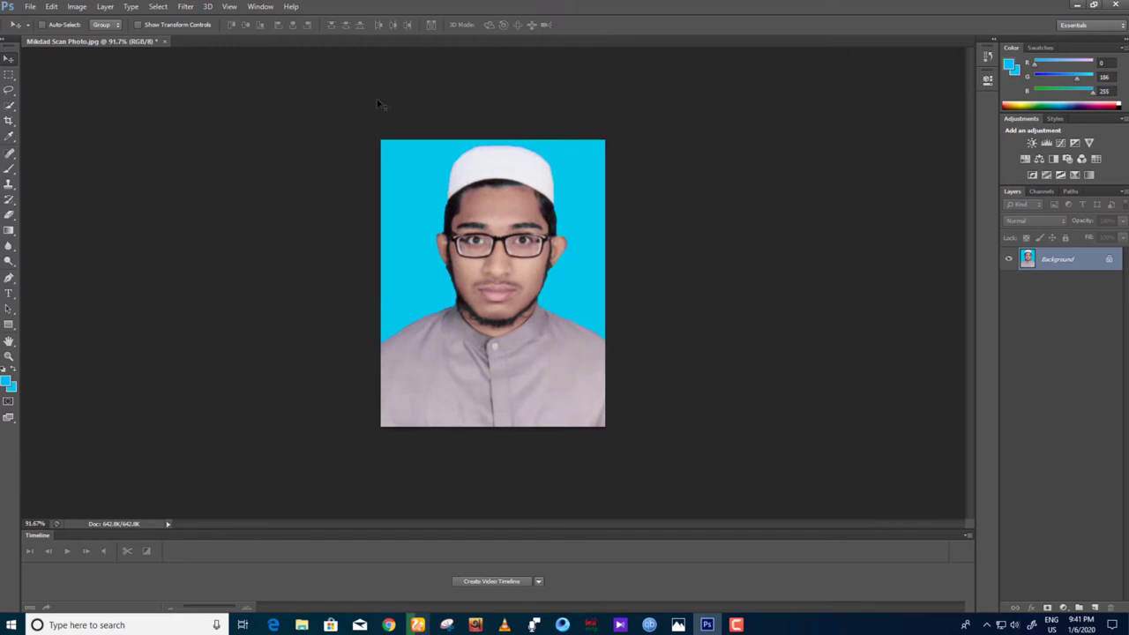
{"action": "left_click", "coordinate": [76, 8]}
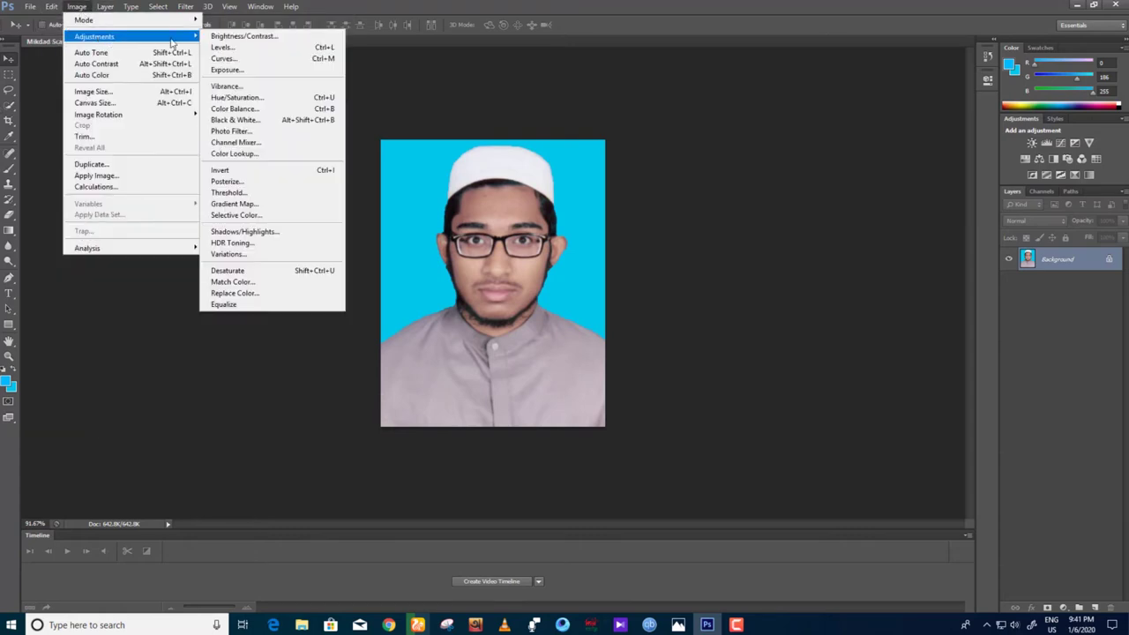
Brighten the passport photo with a Curves adjustment that lifts two RGB curve points.
{"action": "left_click", "coordinate": [284, 65]}
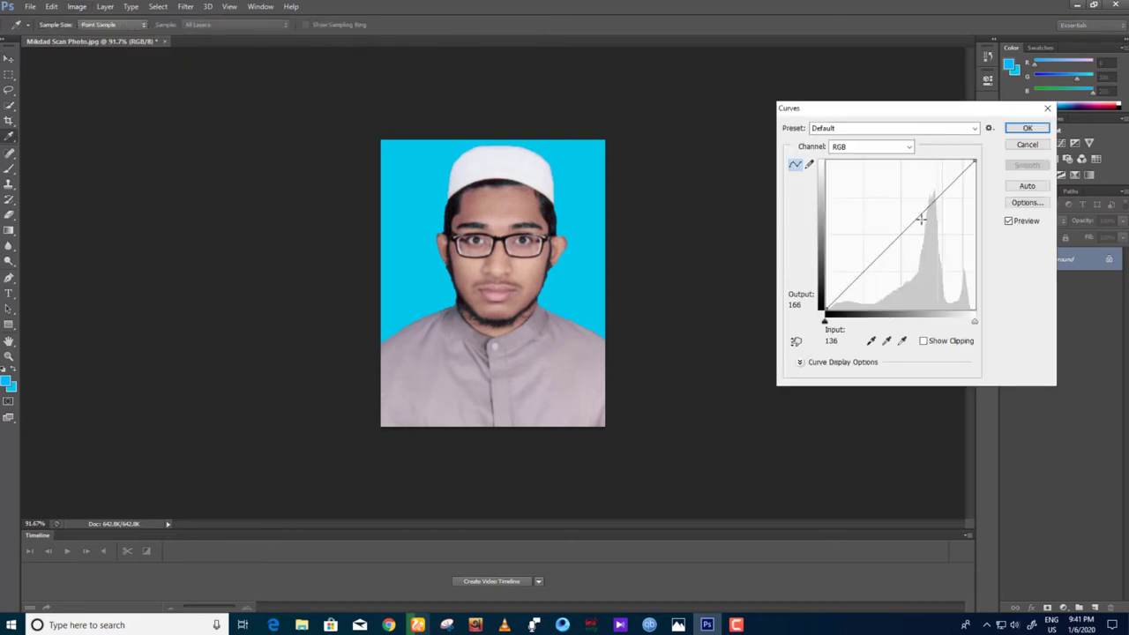
{"action": "mouse_move", "coordinate": [939, 194]}
{"action": "left_mouse_down"}
{"action": "mouse_move", "coordinate": [917, 211]}
{"action": "mouse_move", "coordinate": [936, 183]}
{"action": "left_mouse_up"}
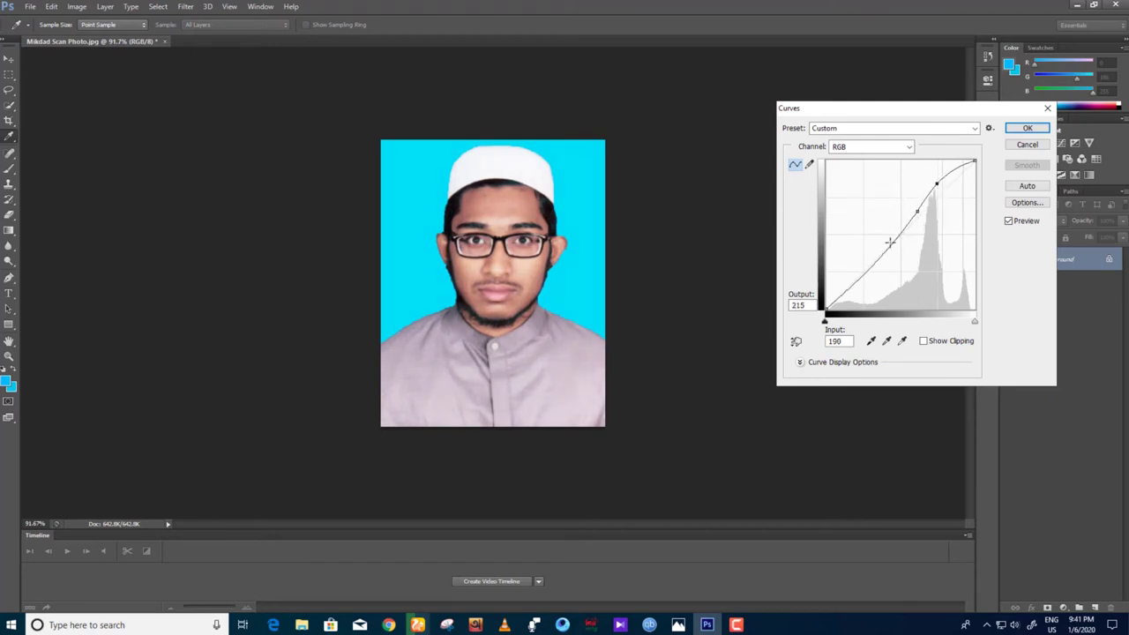
{"action": "left_click_drag", "start_coordinate": [890, 241], "coordinate": [896, 249]}
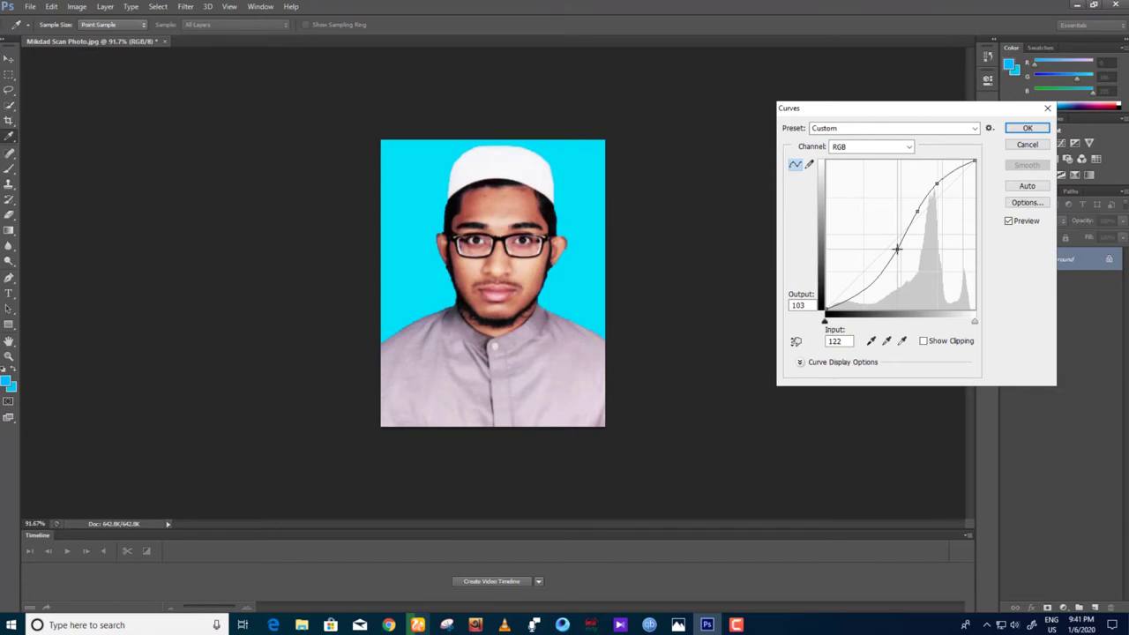
{"action": "left_click_drag", "start_coordinate": [896, 250], "coordinate": [894, 245]}
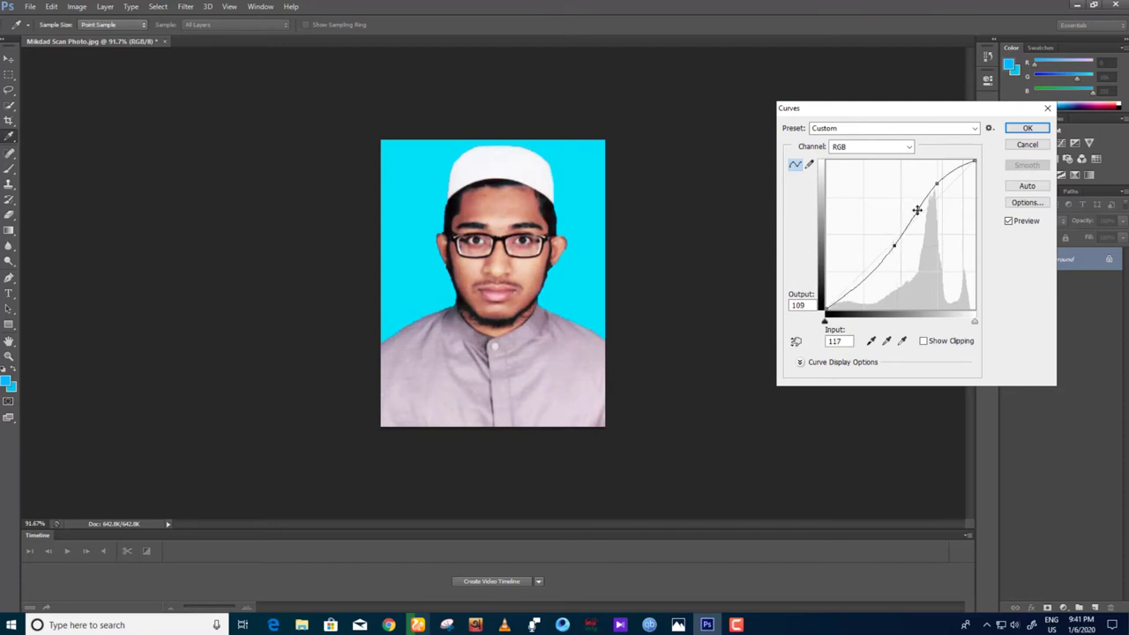
{"action": "left_click", "coordinate": [1027, 128]}
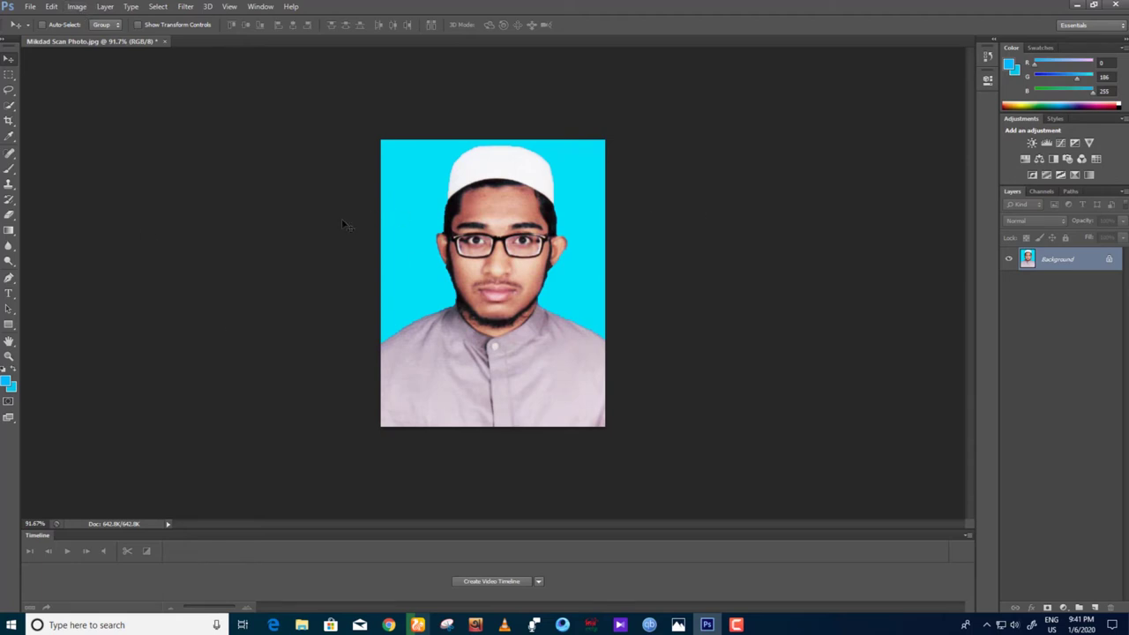
{"action": "left_click", "coordinate": [75, 7]}
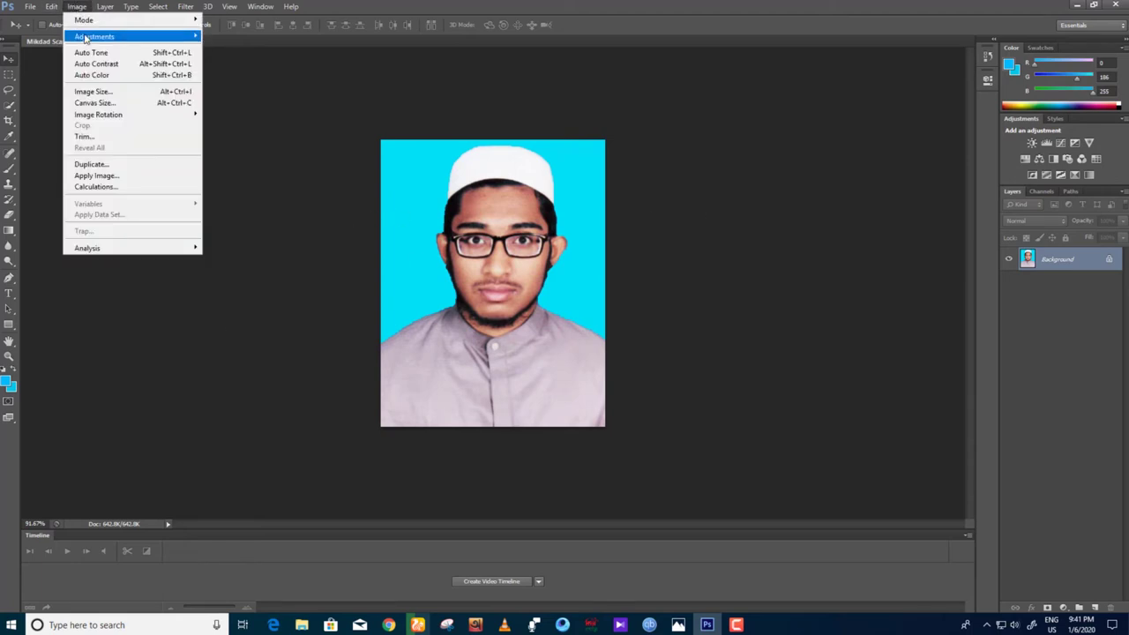
Raise the photo's brightness to 27 with Brightness/Contrast.
{"action": "left_click", "coordinate": [121, 92]}
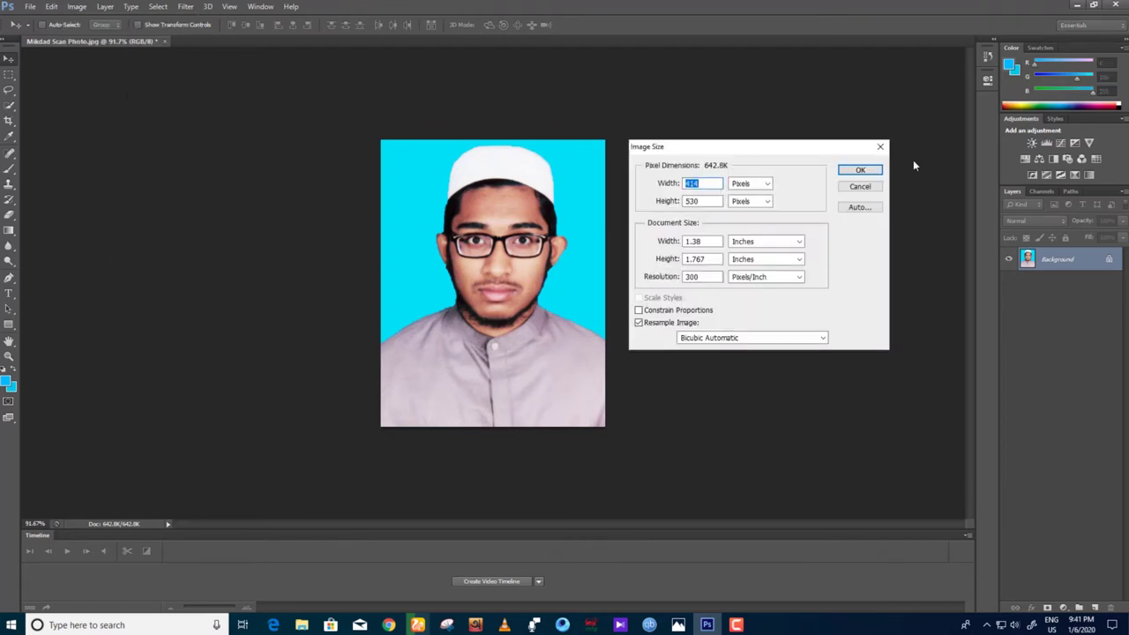
{"action": "left_click", "coordinate": [880, 147]}
{"action": "left_click", "coordinate": [77, 7]}
{"action": "mouse_move", "coordinate": [94, 37]}
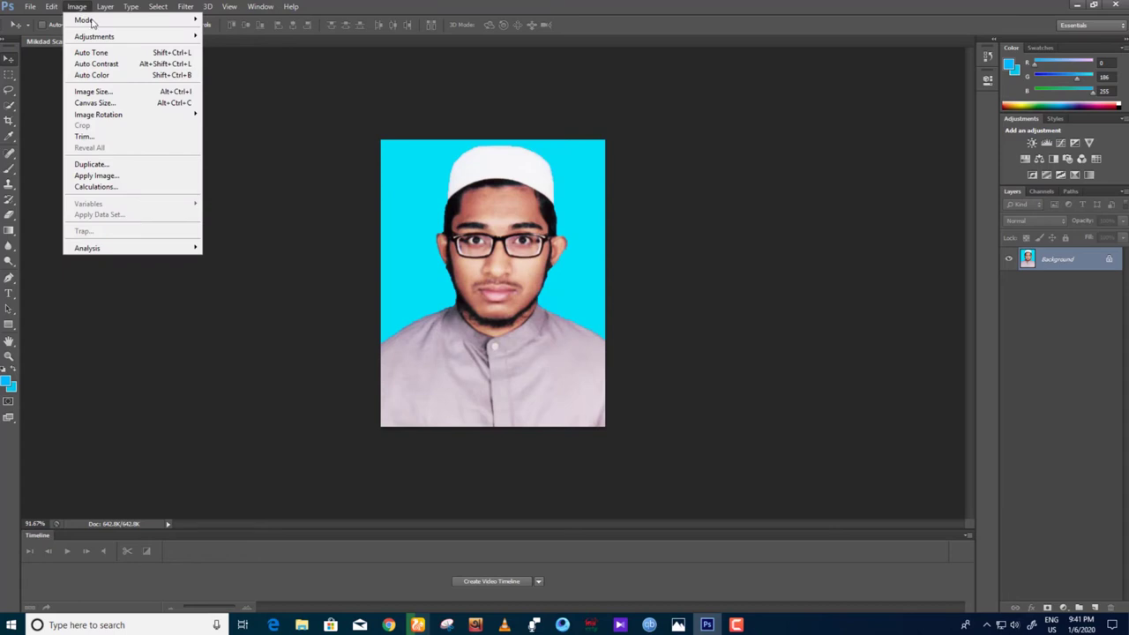
{"action": "left_click", "coordinate": [245, 35]}
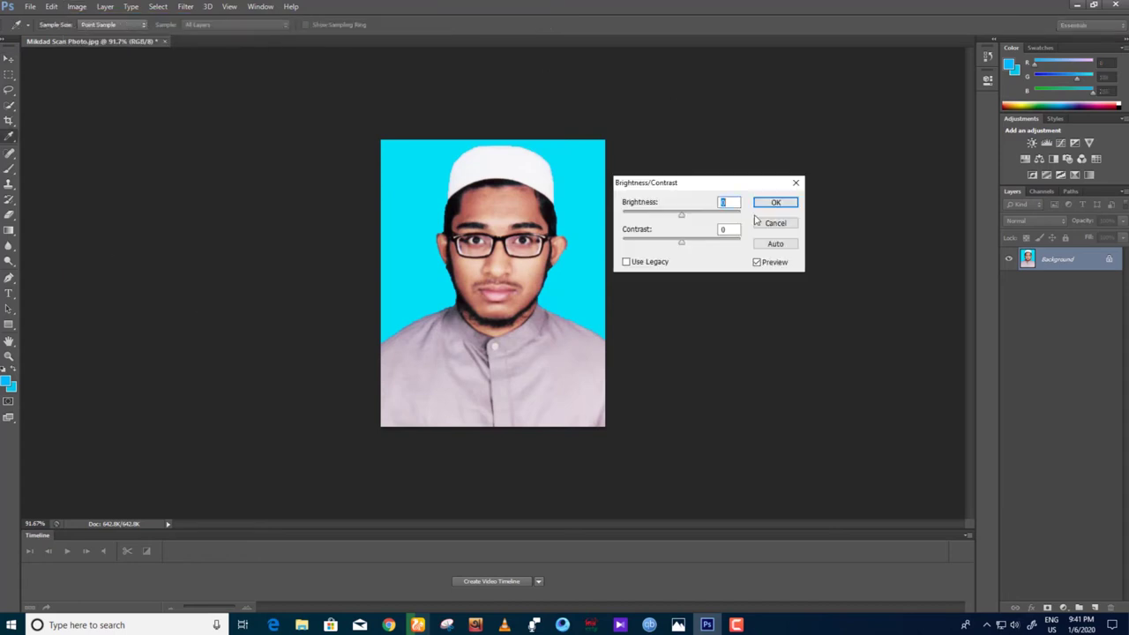
{"action": "mouse_move", "coordinate": [685, 219]}
{"action": "left_mouse_down"}
{"action": "mouse_move", "coordinate": [693, 222]}
{"action": "mouse_move", "coordinate": [678, 248]}
{"action": "left_mouse_up"}
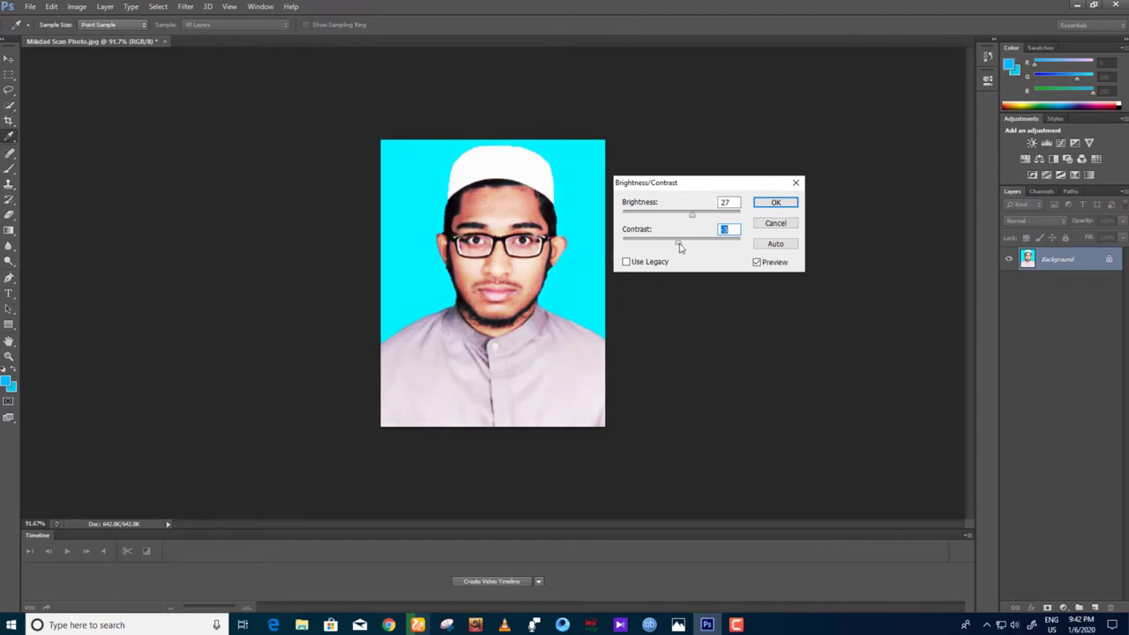
{"action": "left_click", "coordinate": [766, 204]}
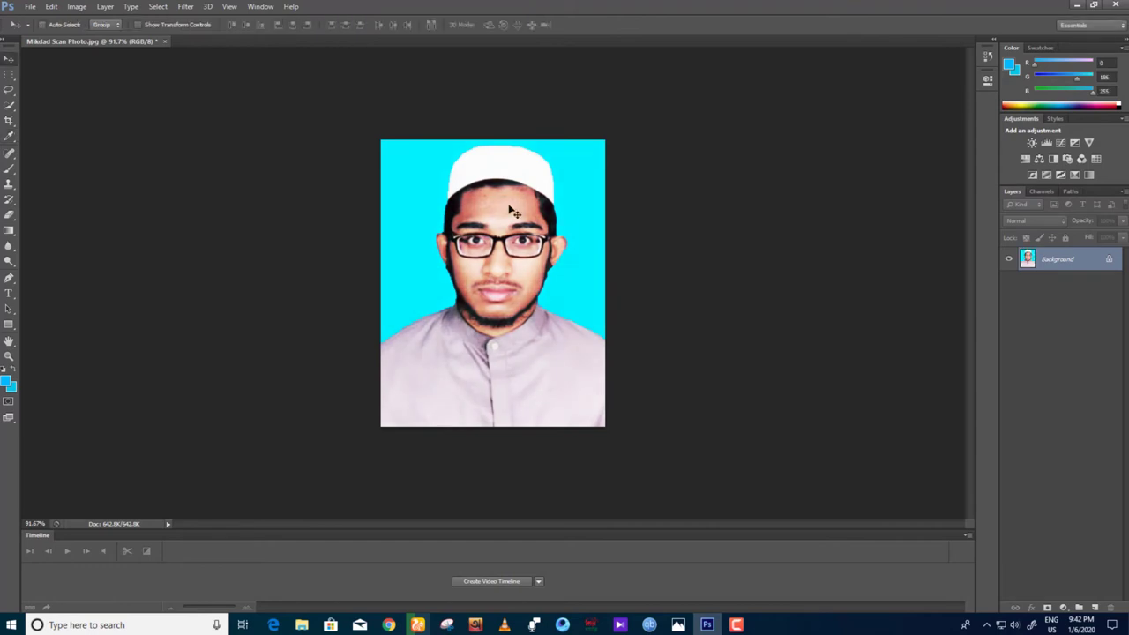
Bring up Image Size (1.38 × 1.767 in at 300 ppi) and select the width value.
{"action": "left_click", "coordinate": [76, 7]}
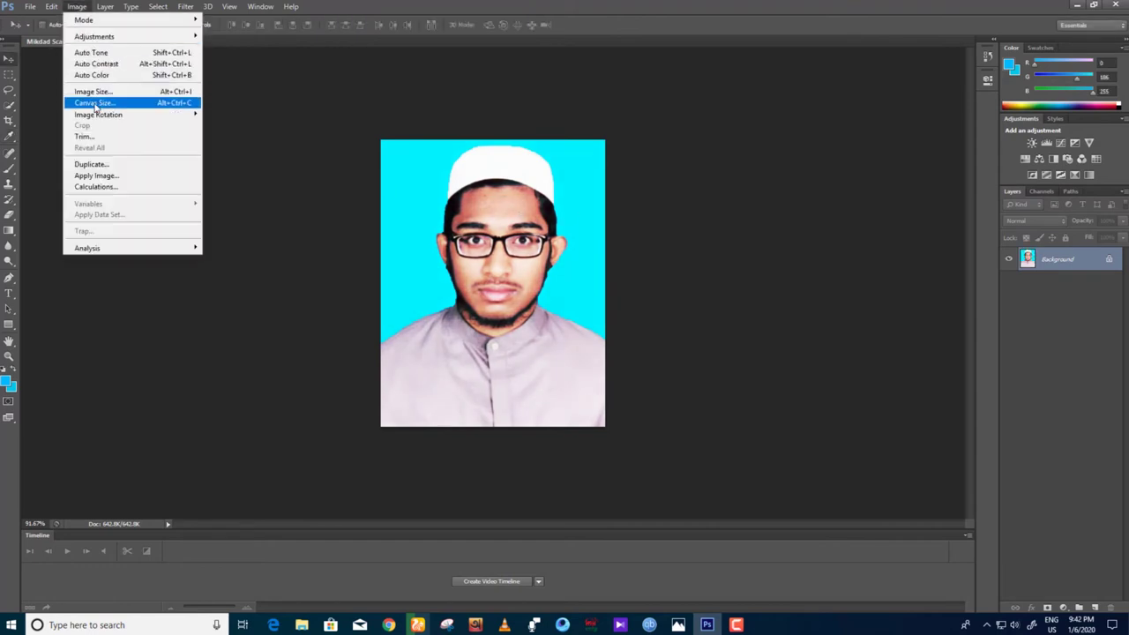
{"action": "left_click", "coordinate": [92, 91]}
{"action": "left_click", "coordinate": [699, 242]}
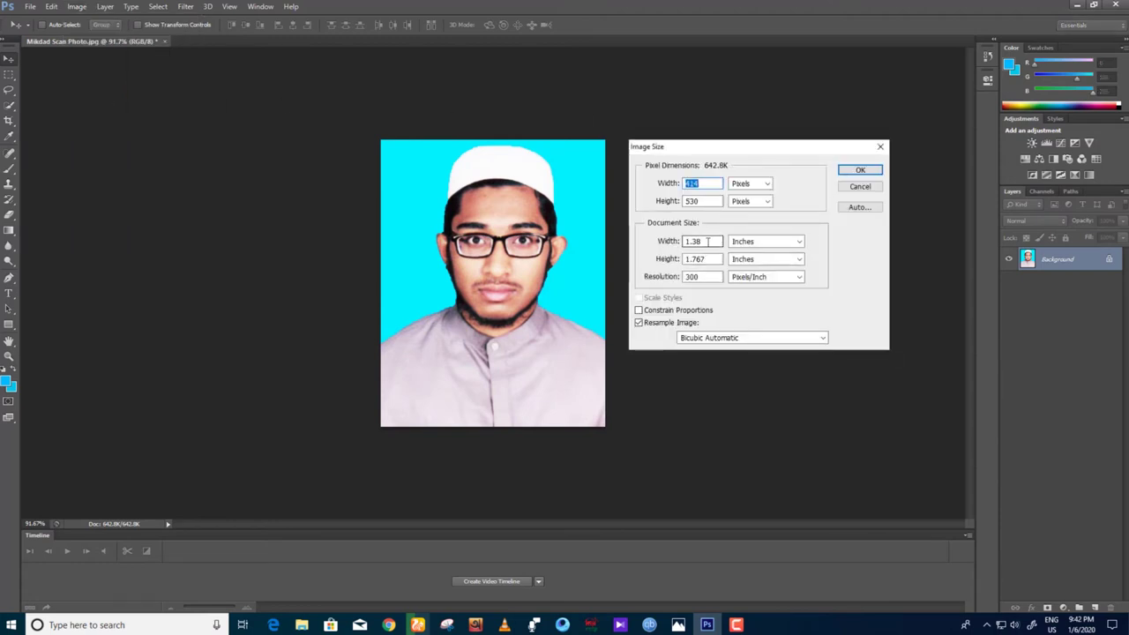
Set the image width to 1.5 inches, trim the height value, and apply the resize.
{"action": "type", "text": "1"}
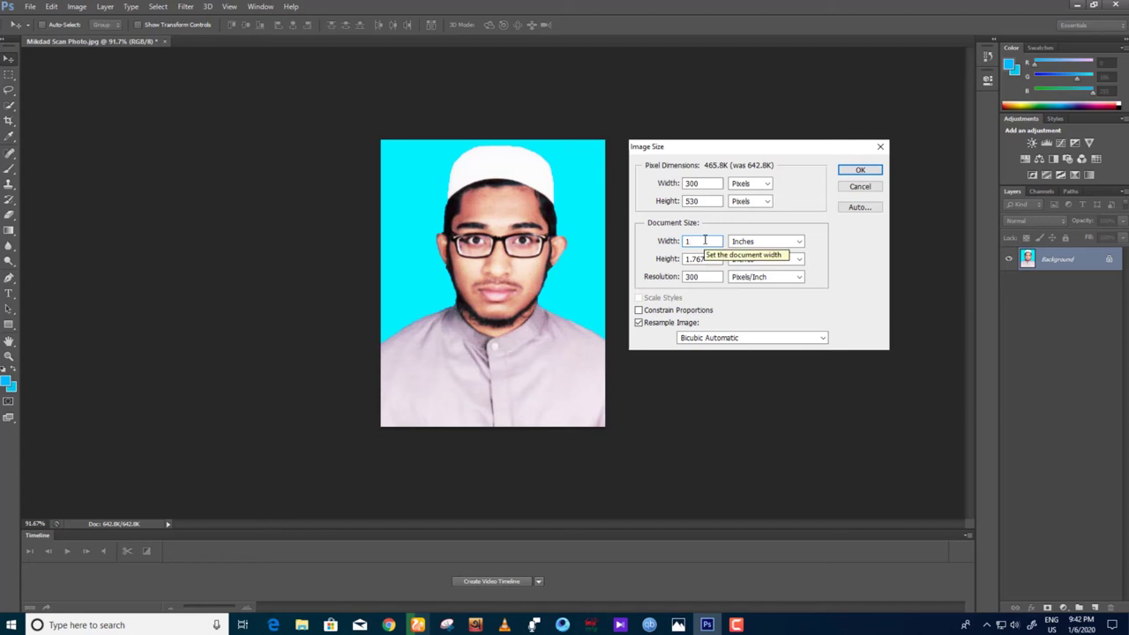
{"action": "type", "text": ".5"}
{"action": "left_click_drag", "start_coordinate": [711, 258], "coordinate": [694, 258]}
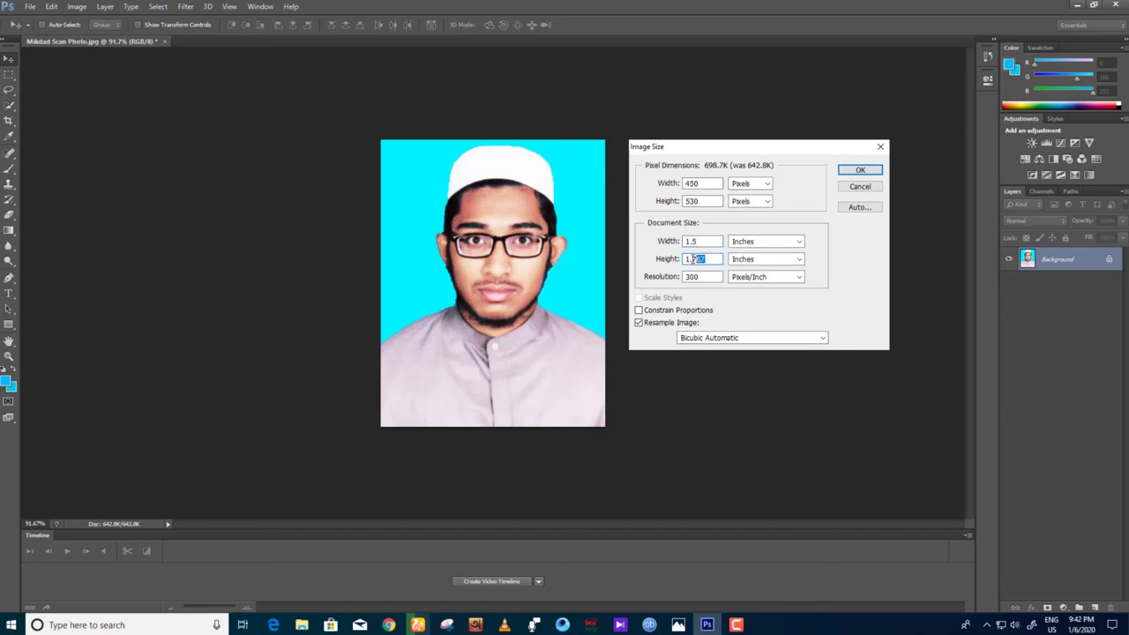
{"action": "key", "text": "BackSpace"}
{"action": "key", "text": "BackSpace"}
{"action": "key", "text": "Return"}
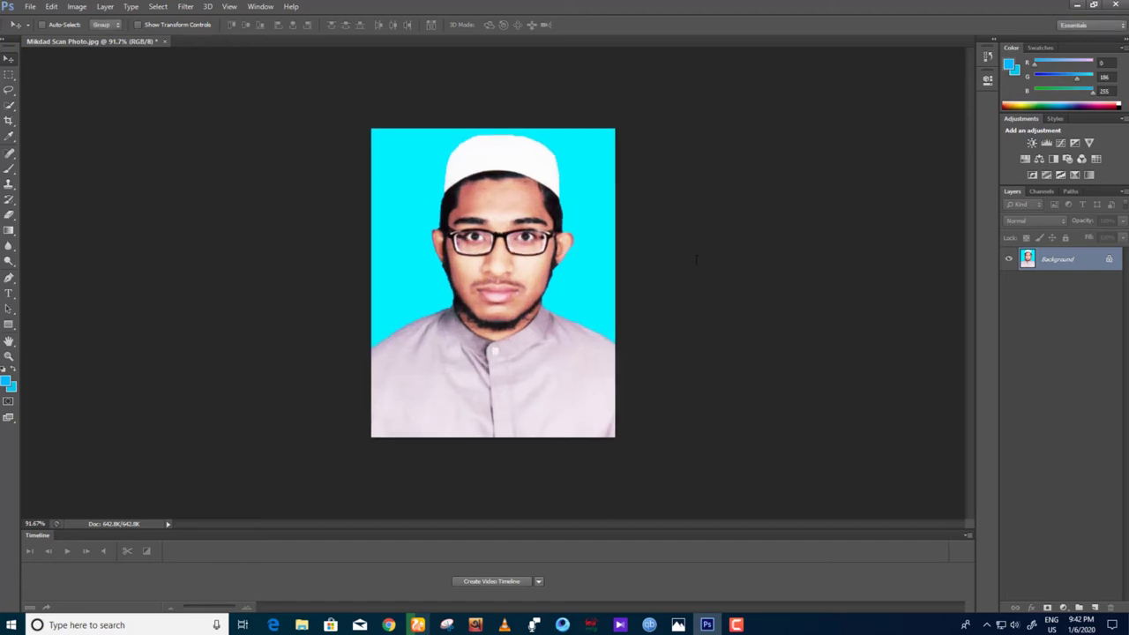
Resize to 1.5 × 2 inches at 300 ppi, undo once, then select the whole image.
{"action": "left_click", "coordinate": [77, 7]}
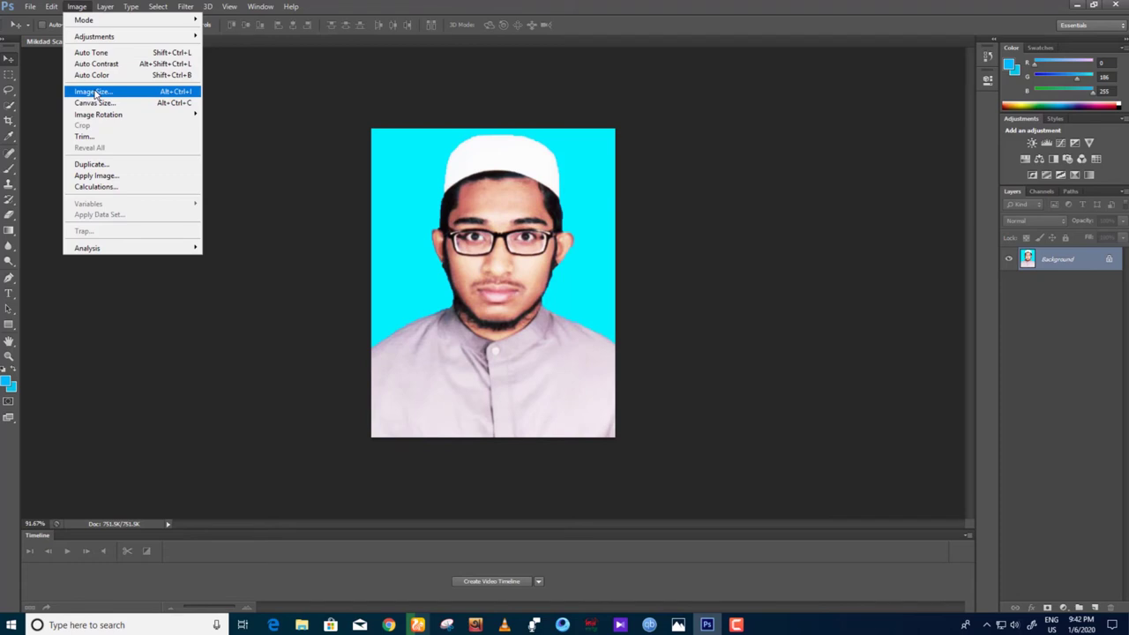
{"action": "left_click", "coordinate": [92, 91]}
{"action": "left_click", "coordinate": [717, 243]}
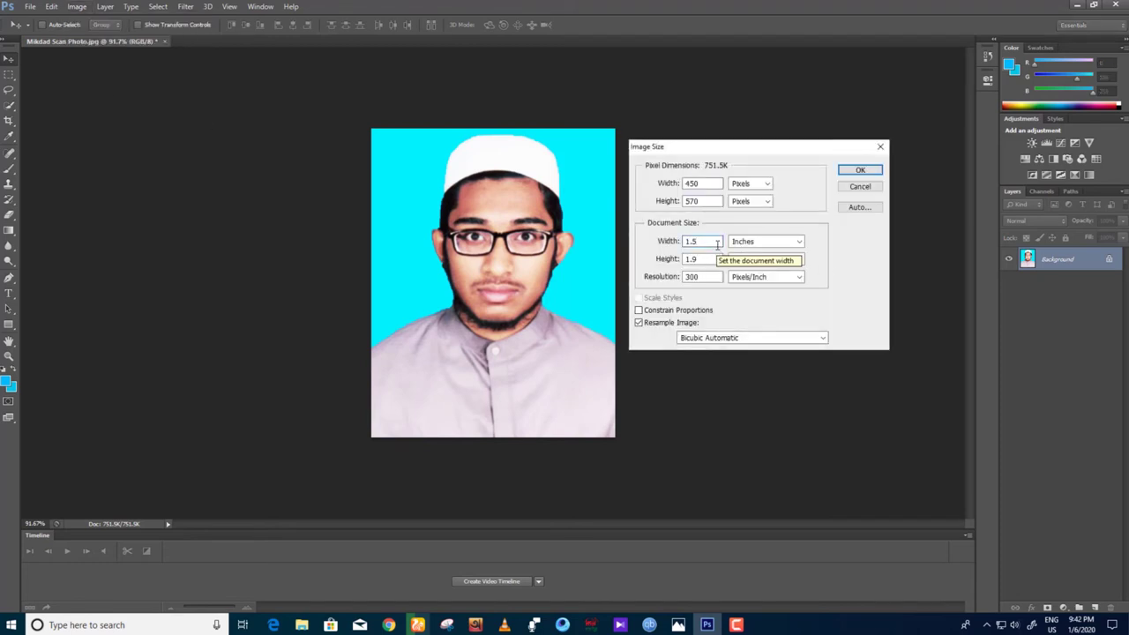
{"action": "key", "text": "Tab"}
{"action": "type", "text": "2"}
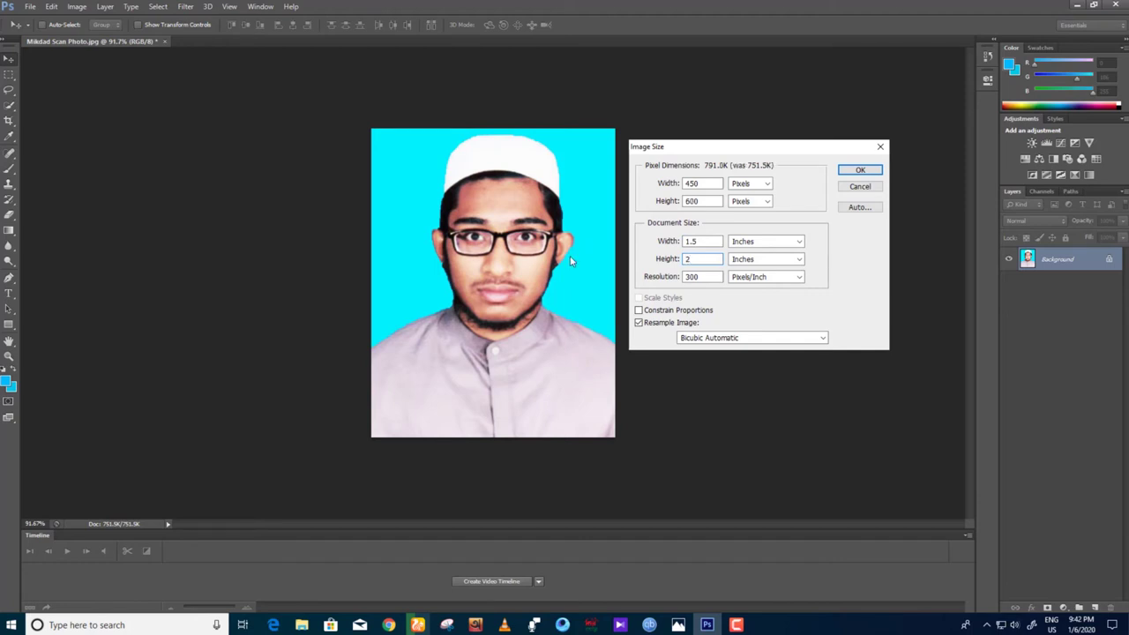
{"action": "key", "text": "Tab"}
{"action": "type", "text": "72"}
{"action": "key", "text": "BackSpace"}
{"action": "key", "text": "BackSpace"}
{"action": "type", "text": "30"}
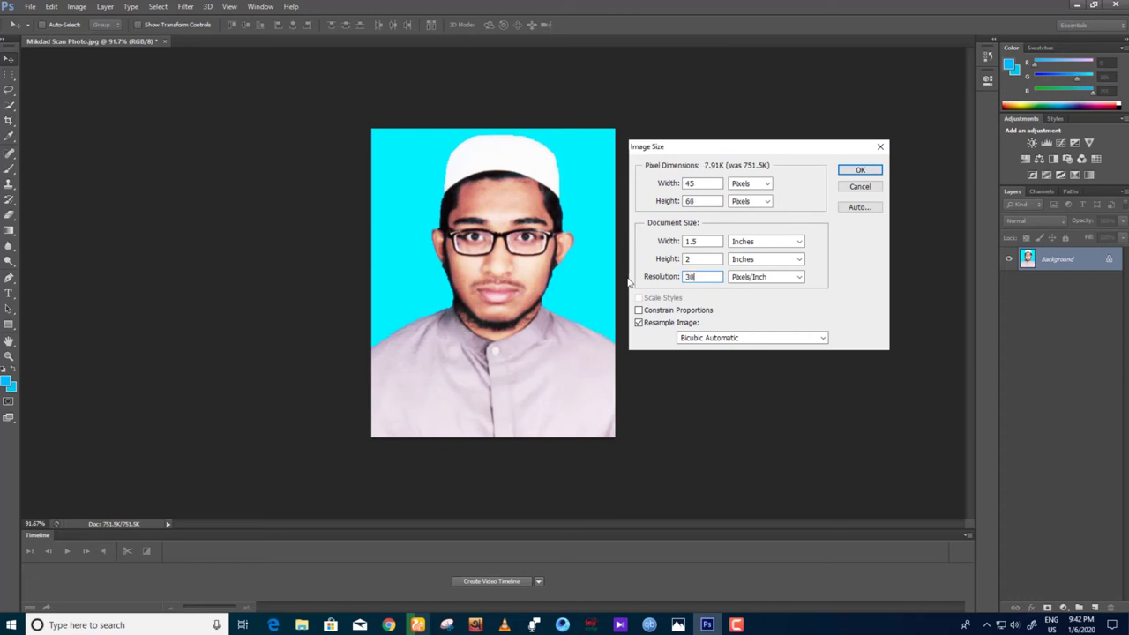
{"action": "type", "text": "0"}
{"action": "key", "text": "Return"}
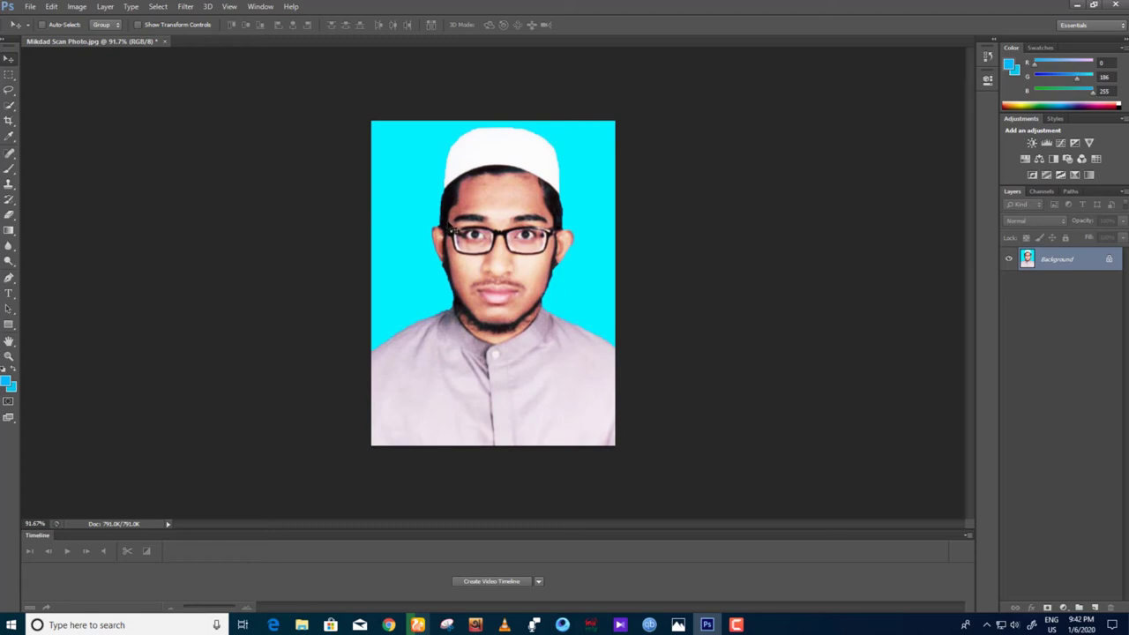
{"action": "key", "text": "ctrl+z"}
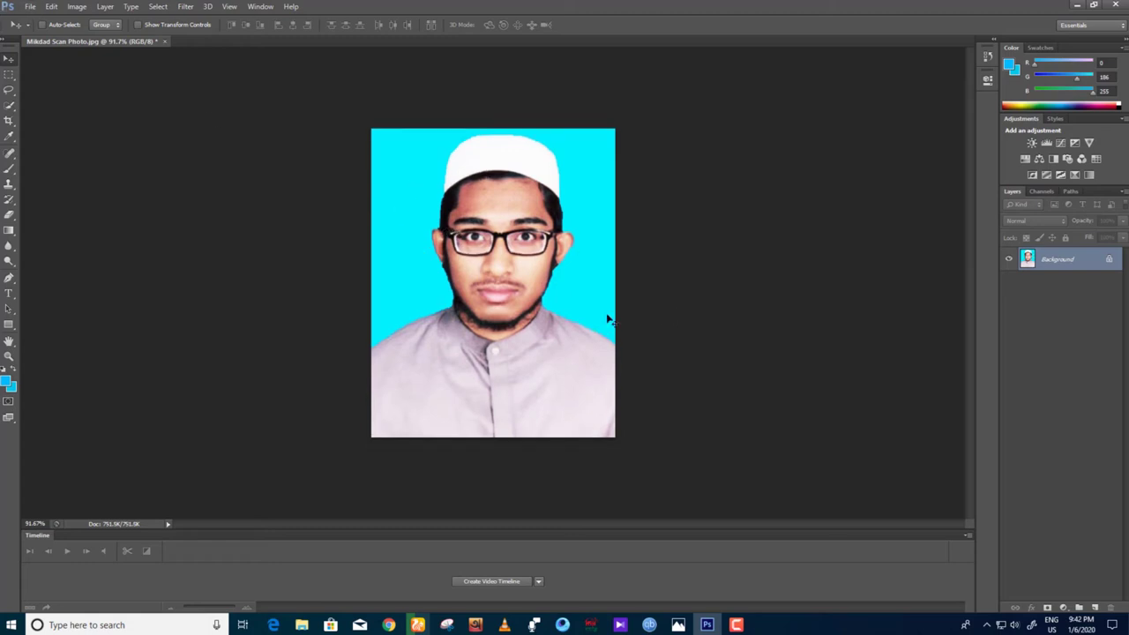
{"action": "key", "text": "ctrl+a"}
Outline the selected photo with a black (000000) stroke.
{"action": "left_click", "coordinate": [51, 6]}
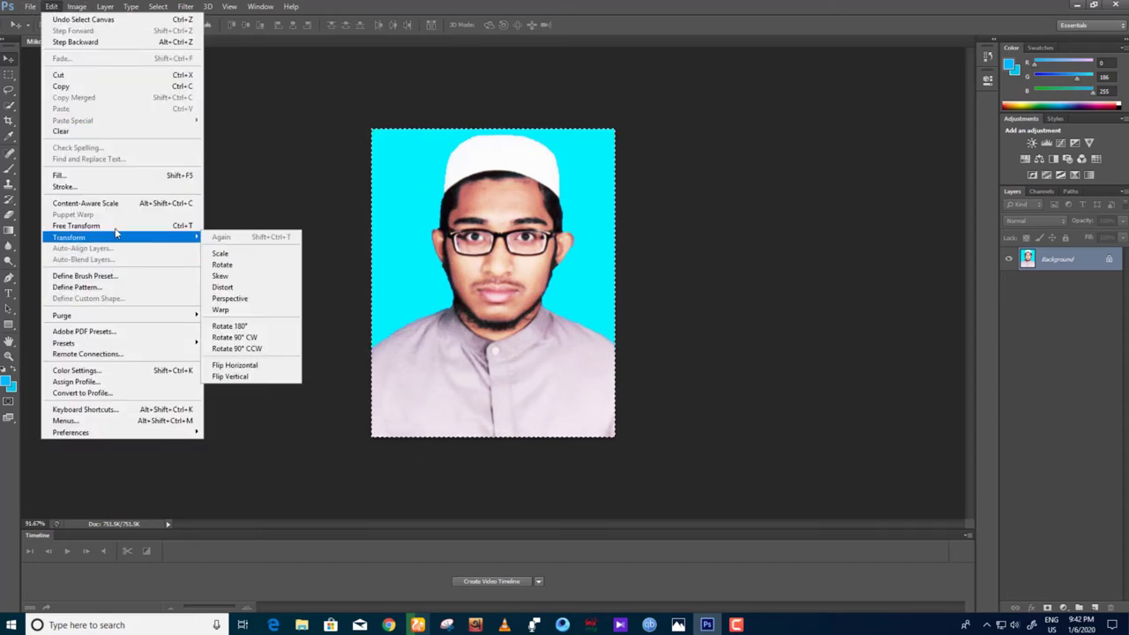
{"action": "left_click", "coordinate": [106, 187]}
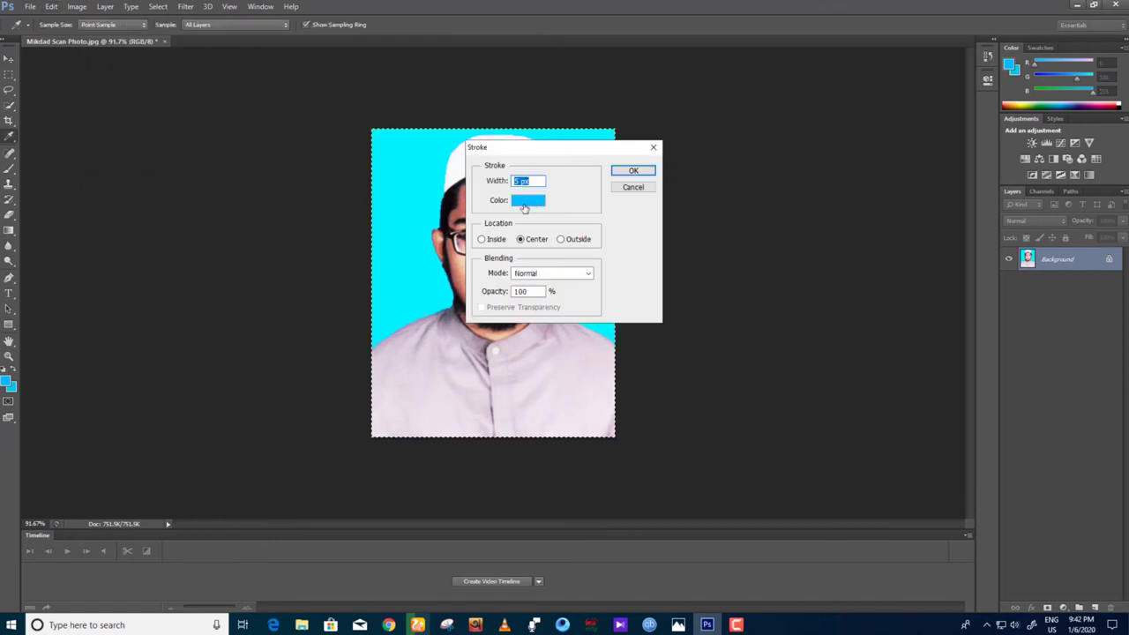
{"action": "left_click", "coordinate": [525, 208]}
{"action": "type", "text": "000000"}
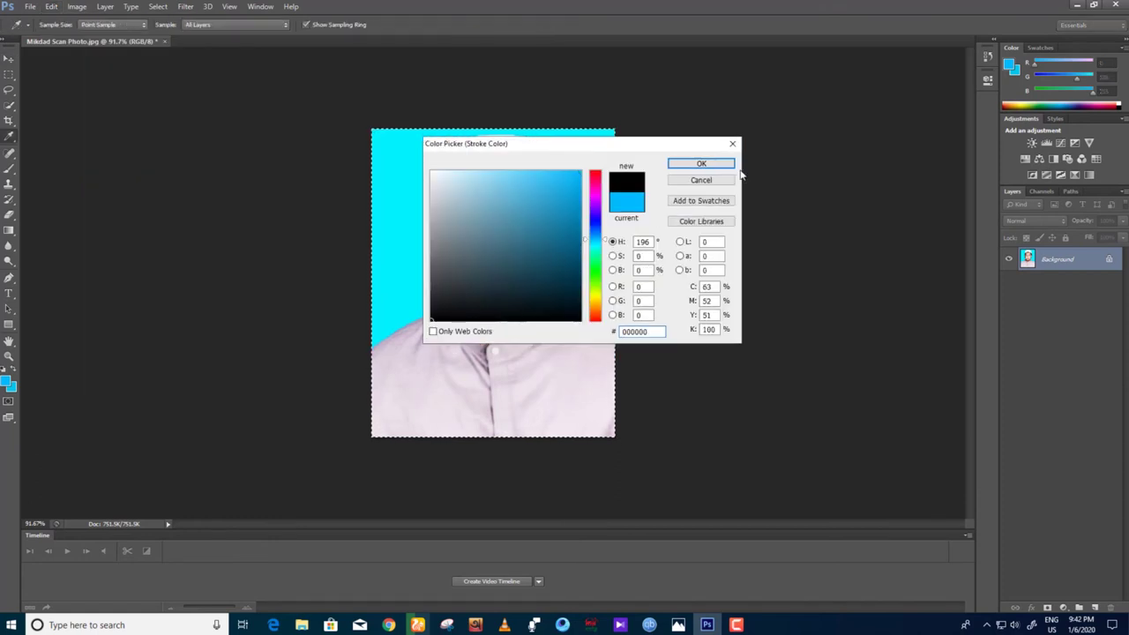
{"action": "left_click", "coordinate": [710, 165]}
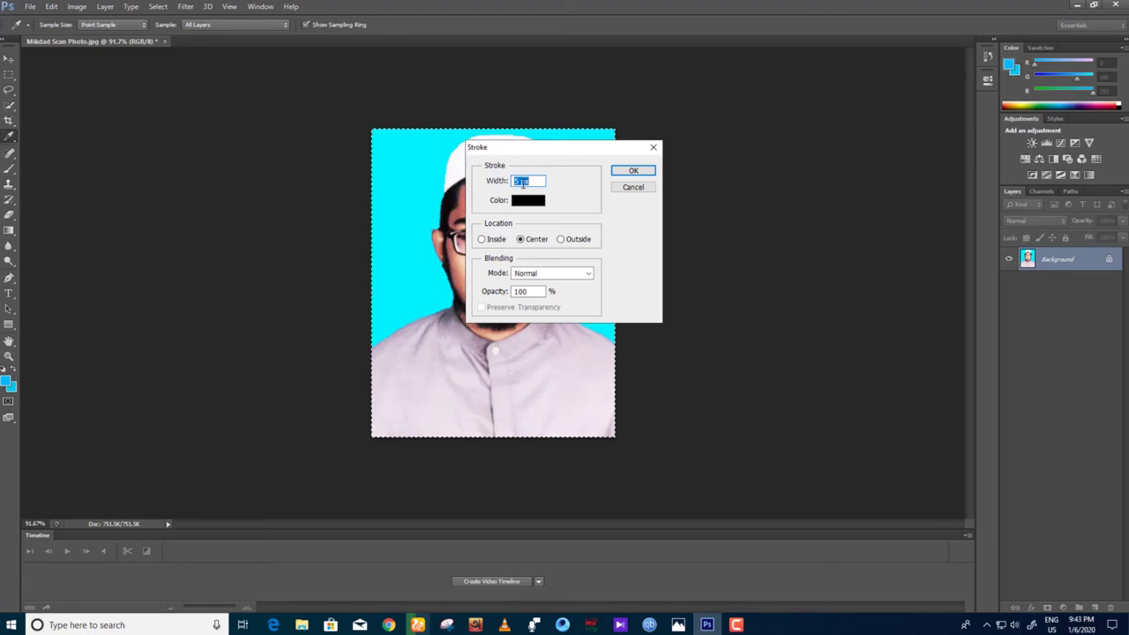
{"action": "left_click", "coordinate": [627, 173]}
{"action": "key", "text": "v"}
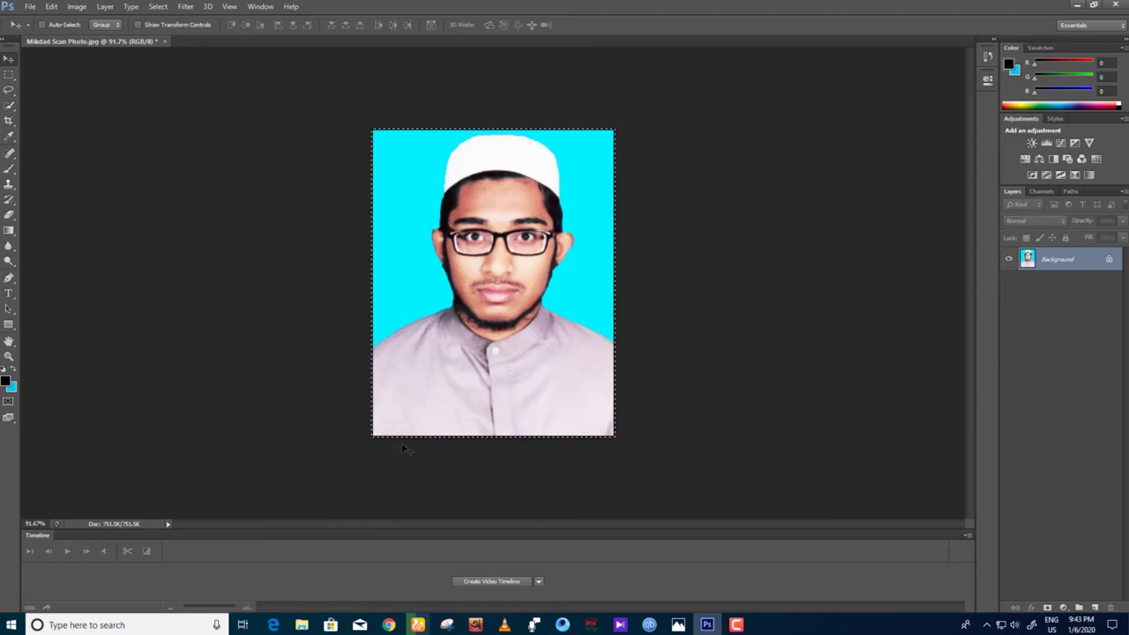
Enlarge the canvas to 1.55 × 1.95 inches.
{"action": "left_click", "coordinate": [71, 7]}
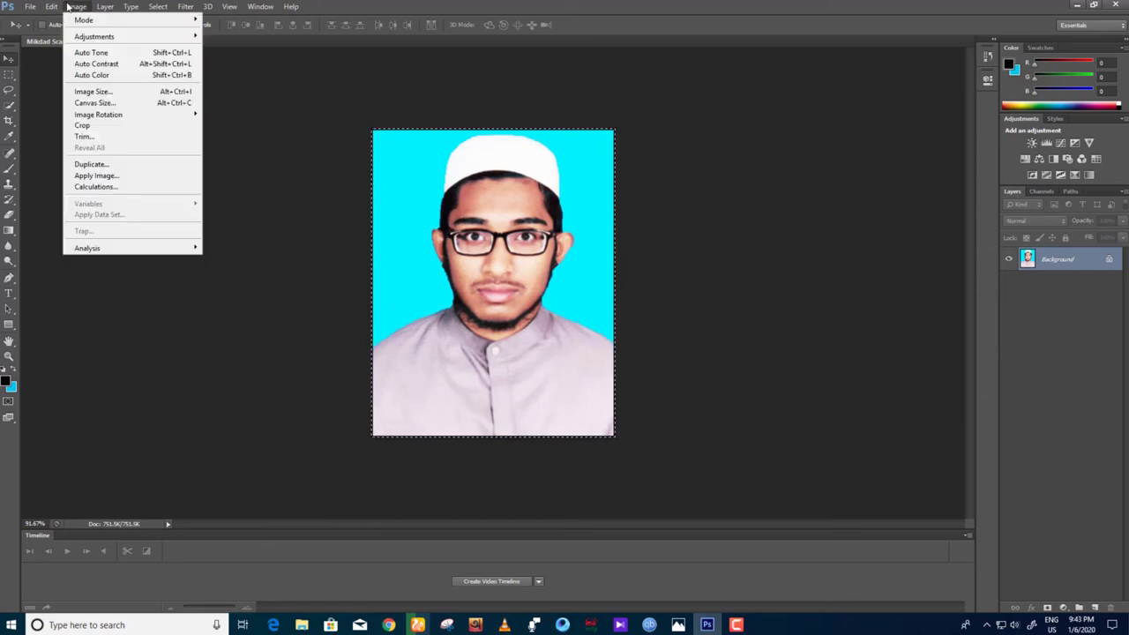
{"action": "left_click", "coordinate": [92, 103]}
{"action": "left_click_drag", "start_coordinate": [573, 141], "coordinate": [816, 177]}
{"action": "double_click", "coordinate": [789, 253]}
{"action": "type", "text": "1.55"}
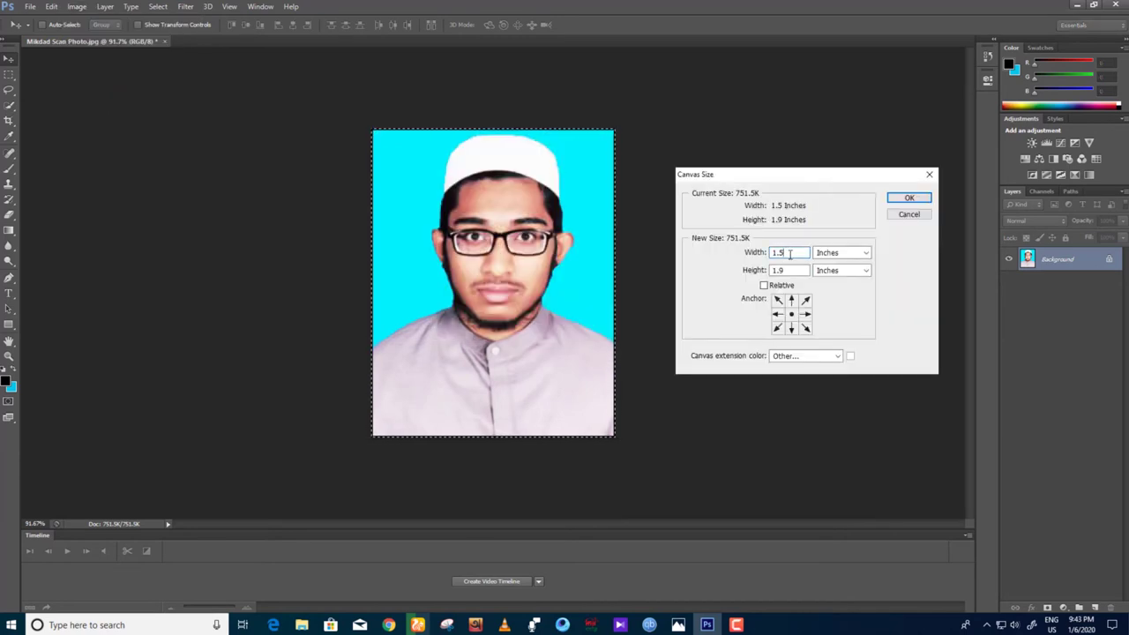
{"action": "double_click", "coordinate": [788, 270]}
{"action": "type", "text": "1.95"}
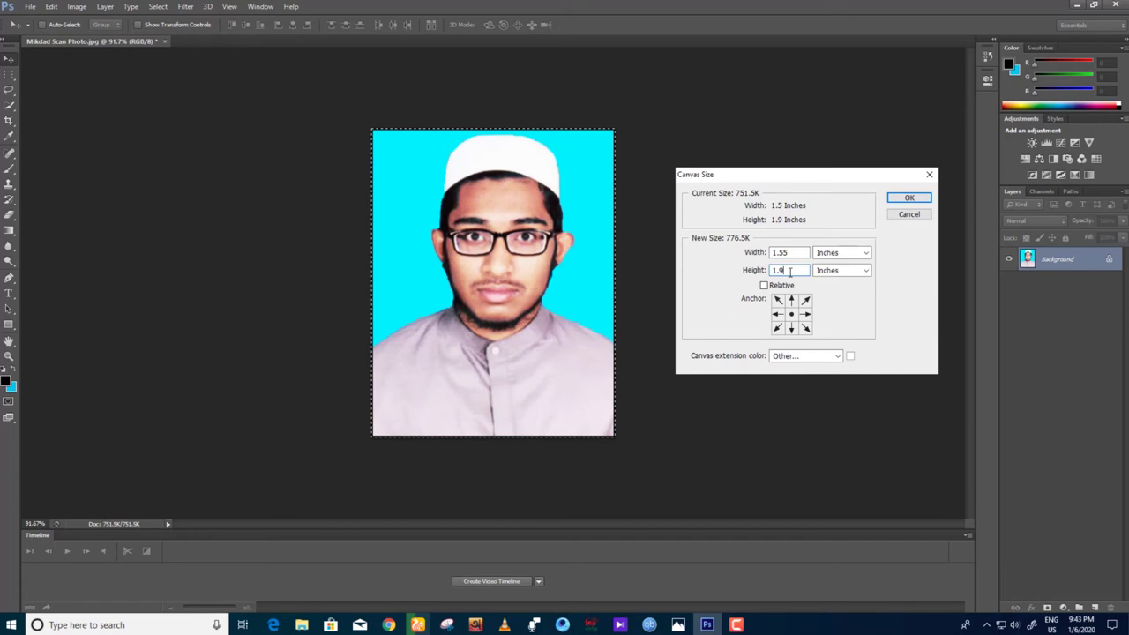
{"action": "left_click", "coordinate": [908, 198]}
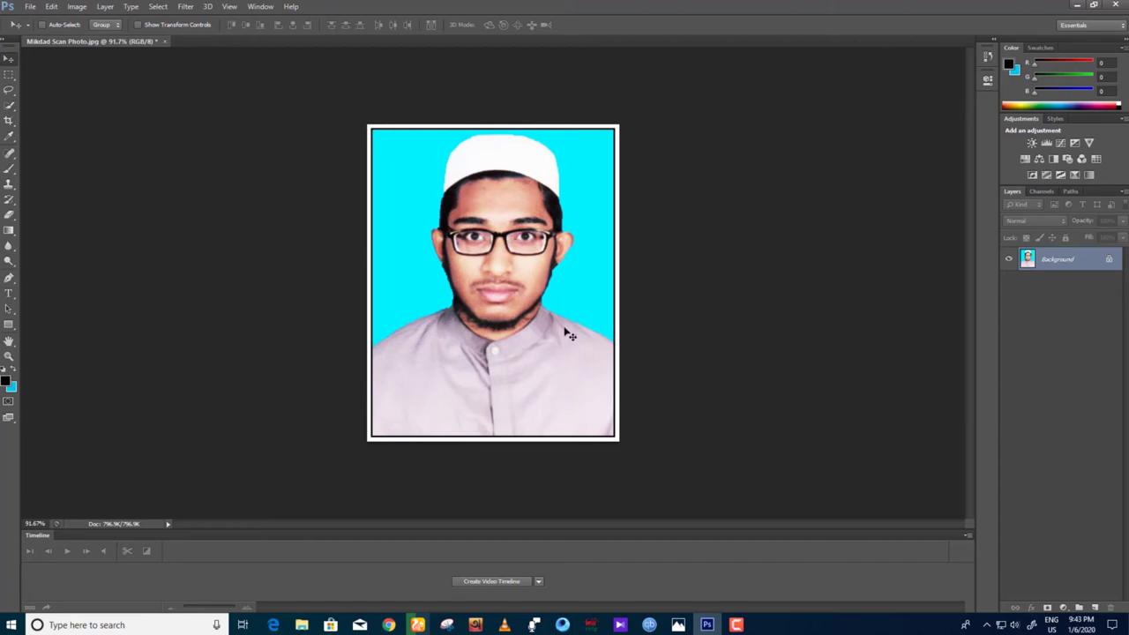
Create a new blank International Paper A4 document at 300 ppi.
{"action": "left_click", "coordinate": [30, 6]}
{"action": "left_click", "coordinate": [45, 27]}
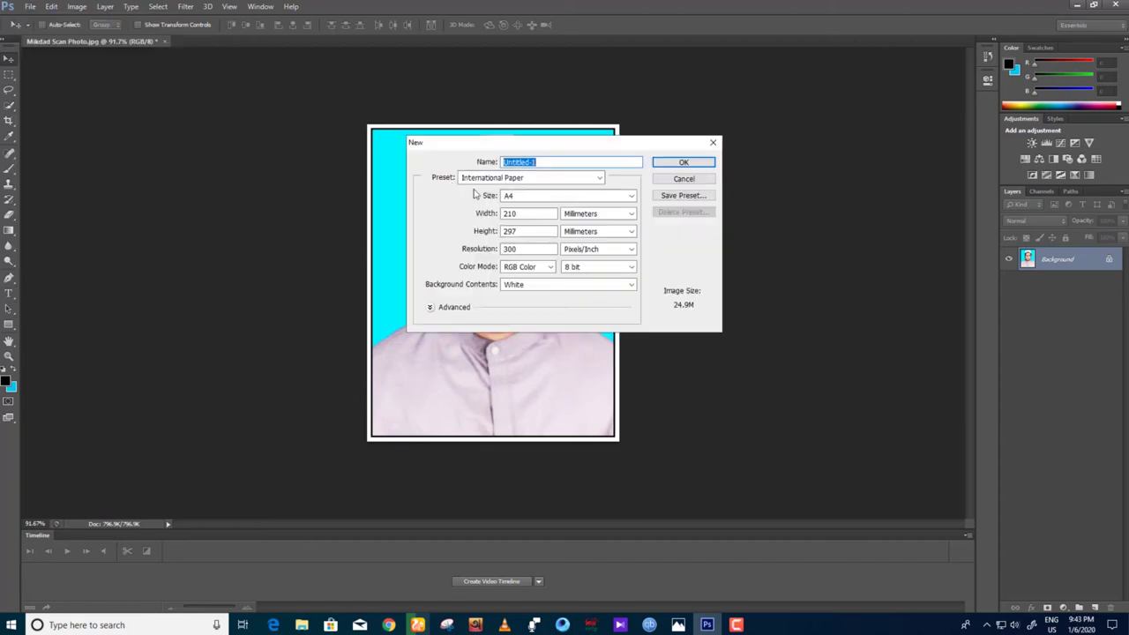
{"action": "left_click", "coordinate": [684, 162]}
Copy the bordered photo onto the Untitled-1 sheet and re-dock the photo window.
{"action": "mouse_move", "coordinate": [68, 42]}
{"action": "left_mouse_down"}
{"action": "mouse_move", "coordinate": [748, 106]}
{"action": "mouse_move", "coordinate": [734, 108]}
{"action": "left_mouse_up"}
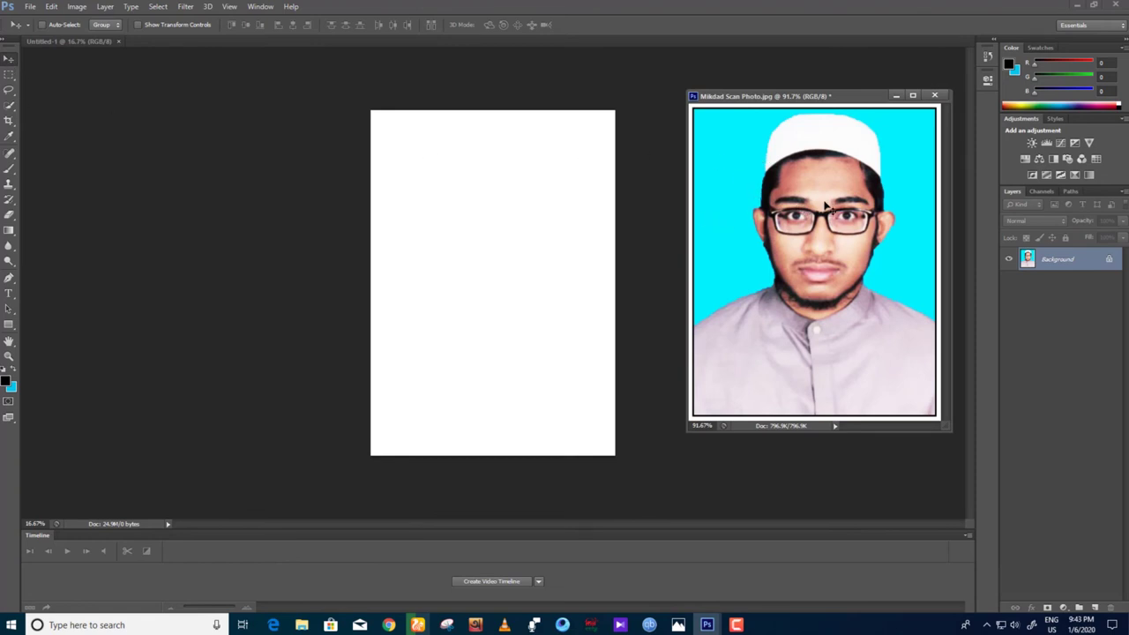
{"action": "mouse_move", "coordinate": [825, 205]}
{"action": "left_mouse_down"}
{"action": "mouse_move", "coordinate": [497, 221]}
{"action": "mouse_move", "coordinate": [405, 143]}
{"action": "left_mouse_up"}
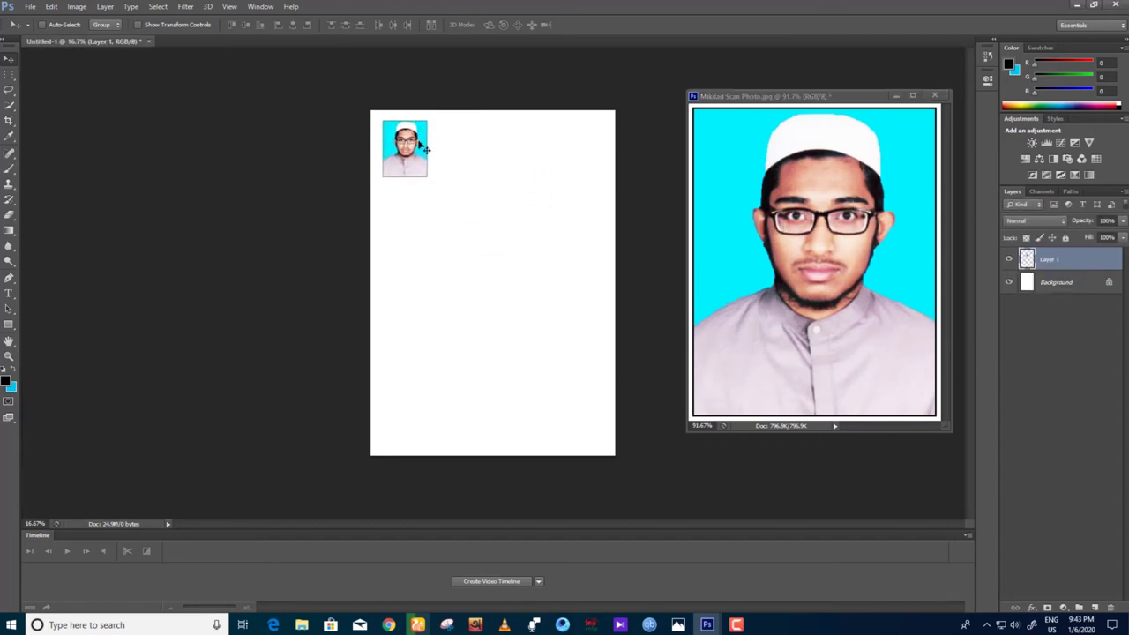
{"action": "left_click_drag", "start_coordinate": [804, 96], "coordinate": [529, 50]}
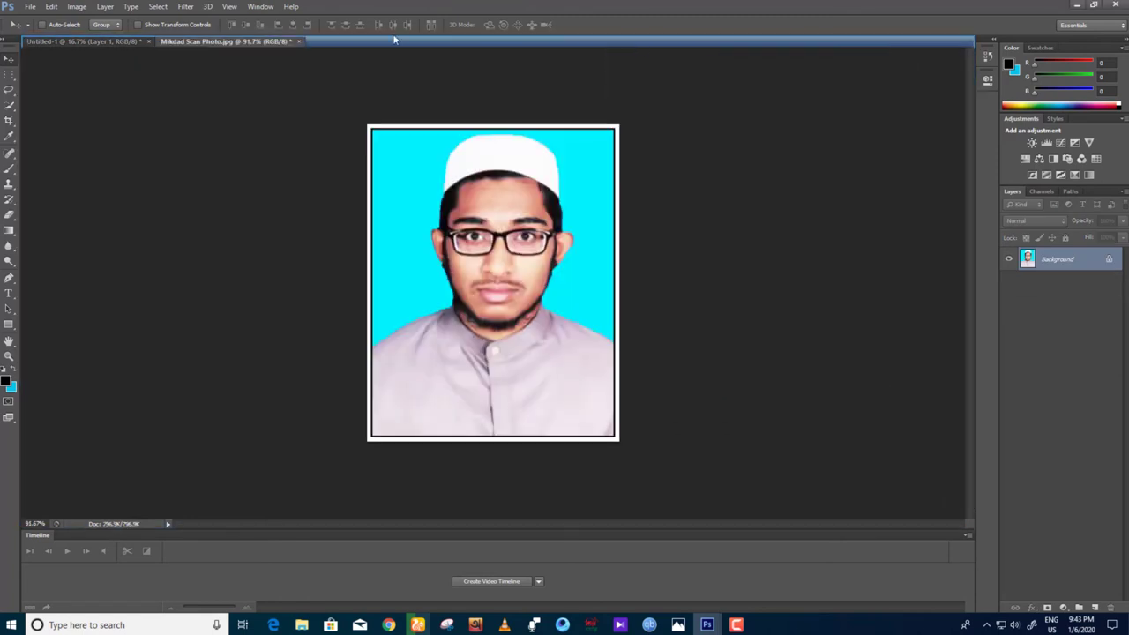
{"action": "left_click", "coordinate": [106, 42]}
Place the photo at the sheet's top-left and add a second copy beside it.
{"action": "left_click_drag", "start_coordinate": [403, 152], "coordinate": [406, 157]}
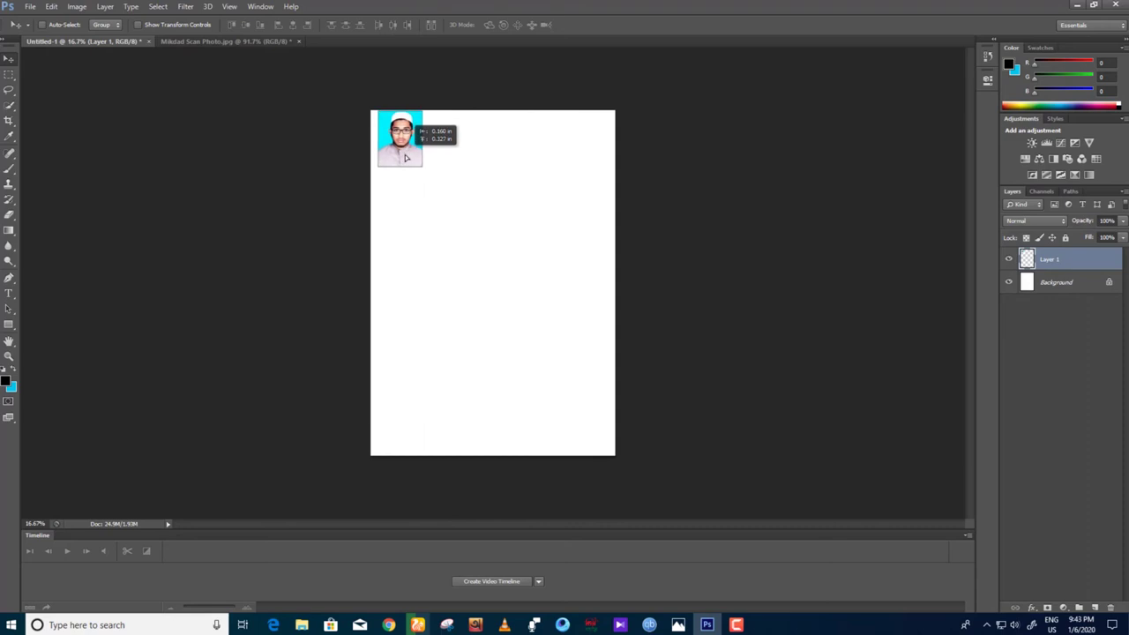
{"action": "mouse_move", "coordinate": [406, 158]}
{"action": "left_mouse_down"}
{"action": "mouse_move", "coordinate": [606, 158]}
{"action": "mouse_move", "coordinate": [440, 195]}
{"action": "mouse_move", "coordinate": [380, 444]}
{"action": "mouse_move", "coordinate": [564, 26]}
{"action": "mouse_move", "coordinate": [434, 170]}
{"action": "mouse_move", "coordinate": [401, 158]}
{"action": "mouse_move", "coordinate": [406, 150]}
{"action": "left_mouse_up"}
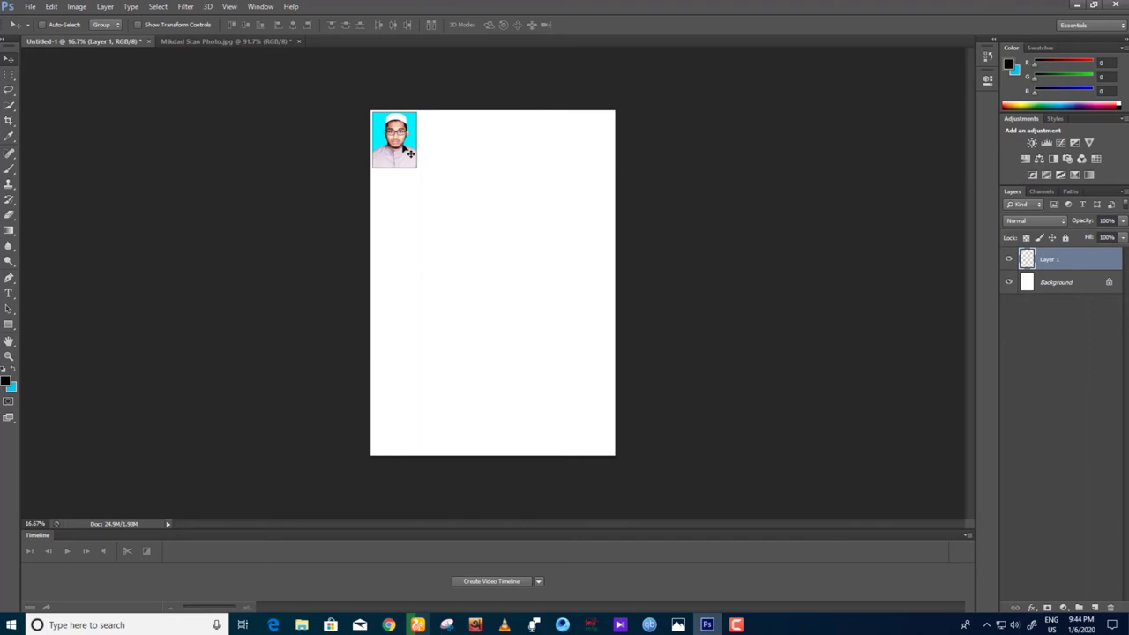
{"action": "left_click_drag", "start_coordinate": [403, 150], "coordinate": [446, 144]}
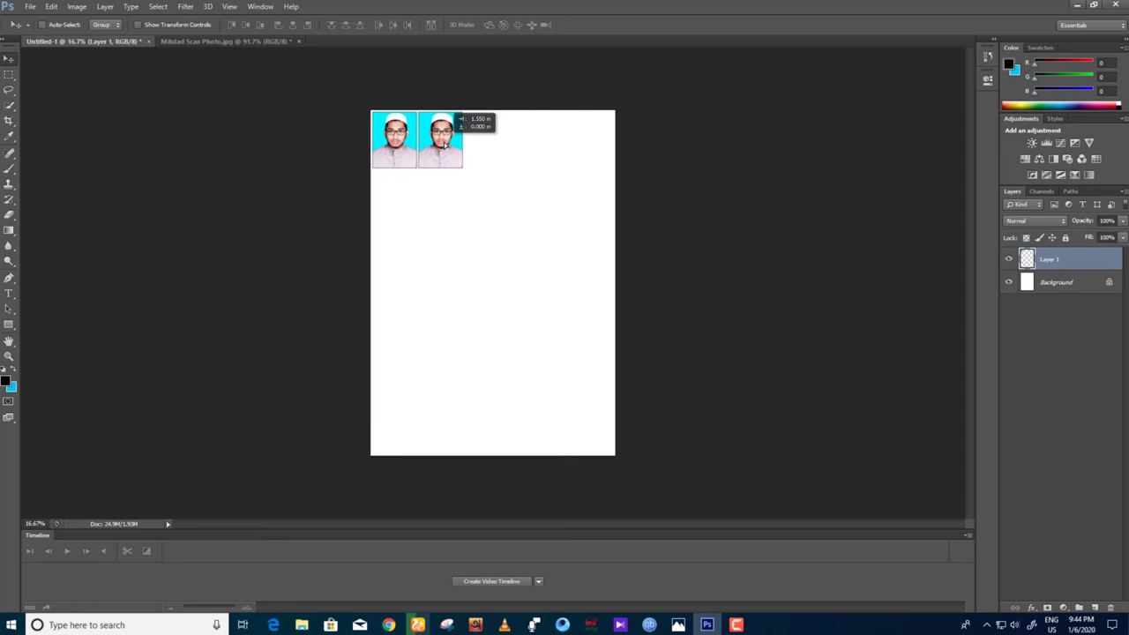
{"action": "left_click_drag", "start_coordinate": [446, 144], "coordinate": [445, 145]}
{"action": "key", "text": "Right"}
{"action": "key", "text": "Right"}
{"action": "key", "text": "Right"}
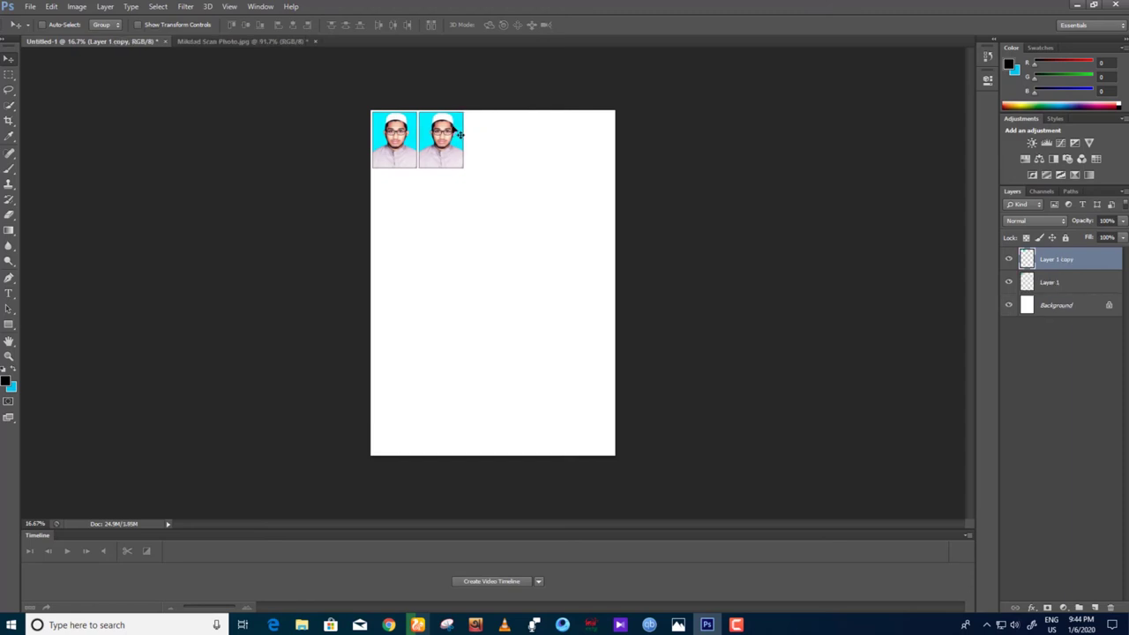
{"action": "key", "text": "Right"}
{"action": "key", "text": "Right"}
{"action": "key", "text": "Right"}
{"action": "key", "text": "Right"}
{"action": "key", "text": "Right"}
{"action": "key", "text": "Right"}
{"action": "key", "text": "Right"}
Add third, fourth and fifth copies along the row, then return to Scan Photo.
{"action": "left_click_drag", "start_coordinate": [452, 134], "coordinate": [496, 137]}
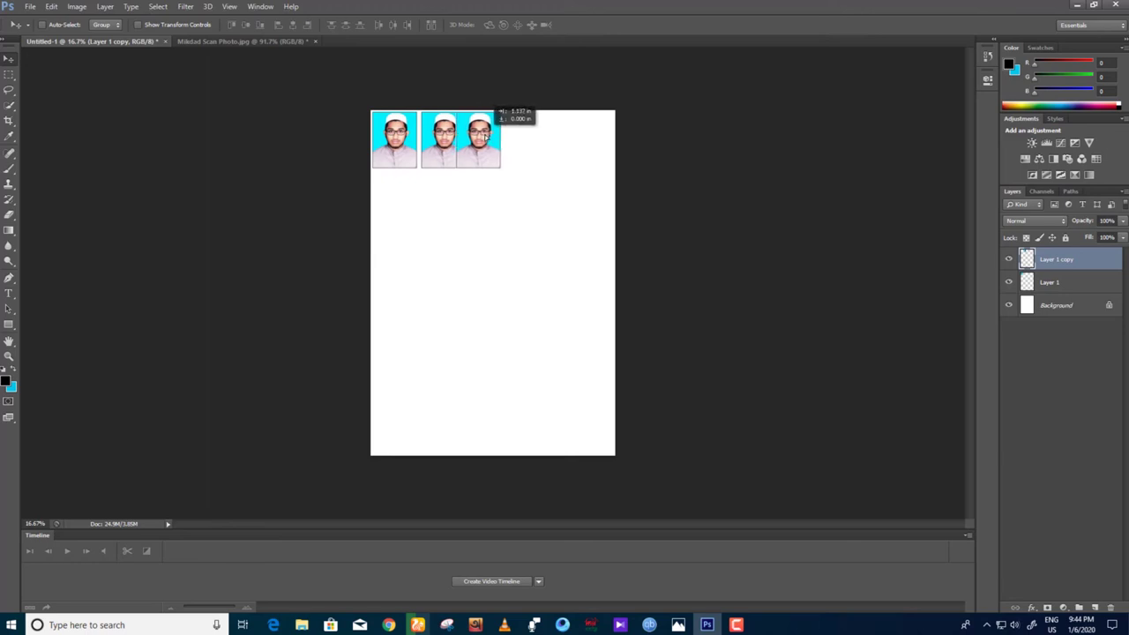
{"action": "key", "text": "Right"}
{"action": "key", "text": "Right"}
{"action": "key", "text": "Right"}
{"action": "key", "text": "Right"}
{"action": "key", "text": "Right"}
{"action": "key", "text": "Right"}
{"action": "left_click_drag", "start_coordinate": [510, 129], "coordinate": [552, 124]}
{"action": "key", "text": "Right"}
{"action": "key", "text": "Right"}
{"action": "key", "text": "Right"}
{"action": "key", "text": "Right"}
{"action": "key", "text": "Right"}
{"action": "key", "text": "Right"}
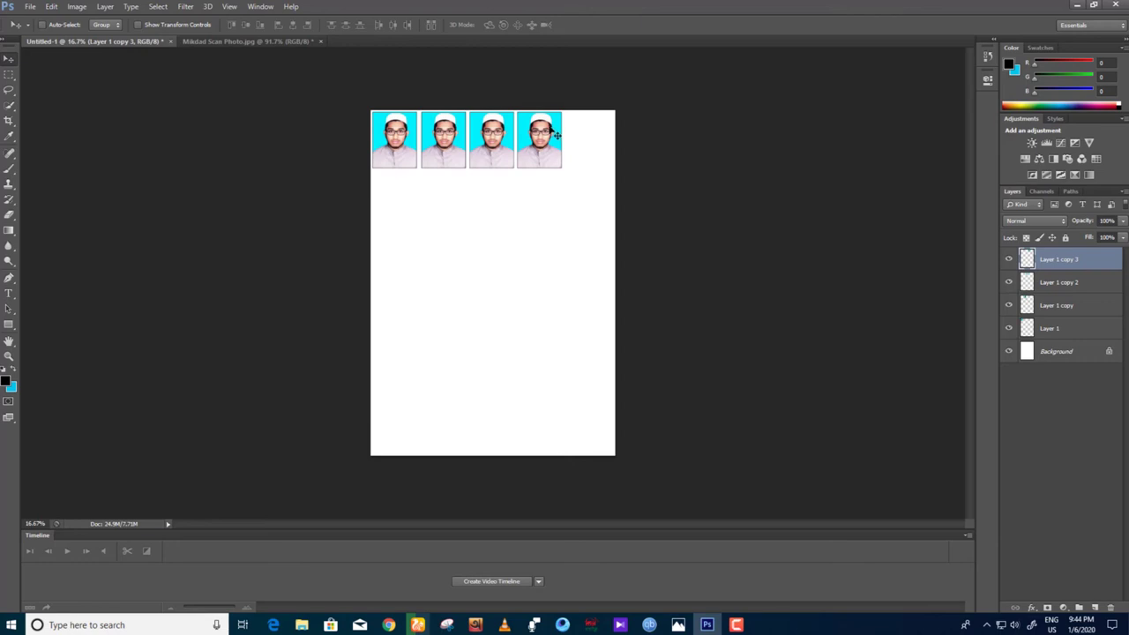
{"action": "left_click_drag", "start_coordinate": [542, 137], "coordinate": [589, 139]}
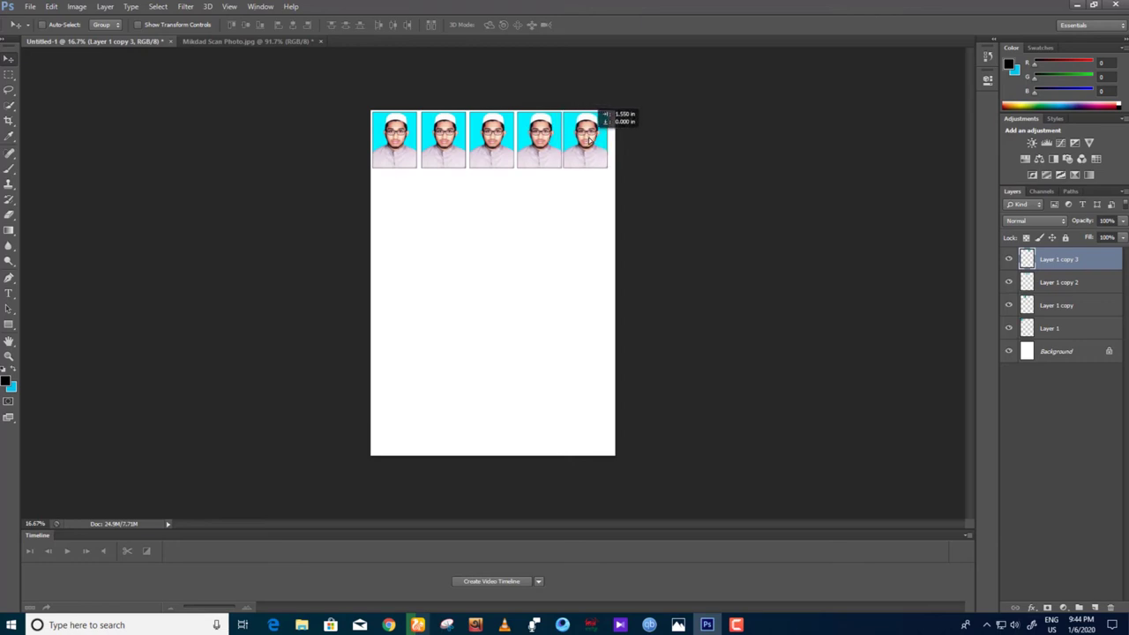
{"action": "key", "text": "Right"}
{"action": "key", "text": "Right"}
{"action": "key", "text": "Right"}
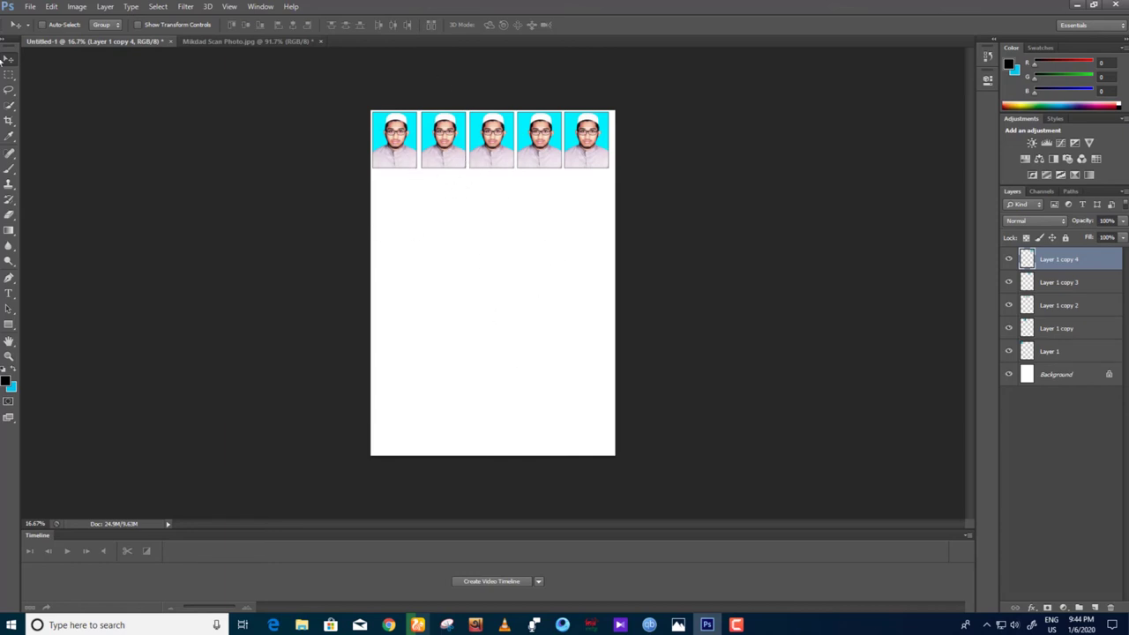
{"action": "left_click", "coordinate": [221, 41]}
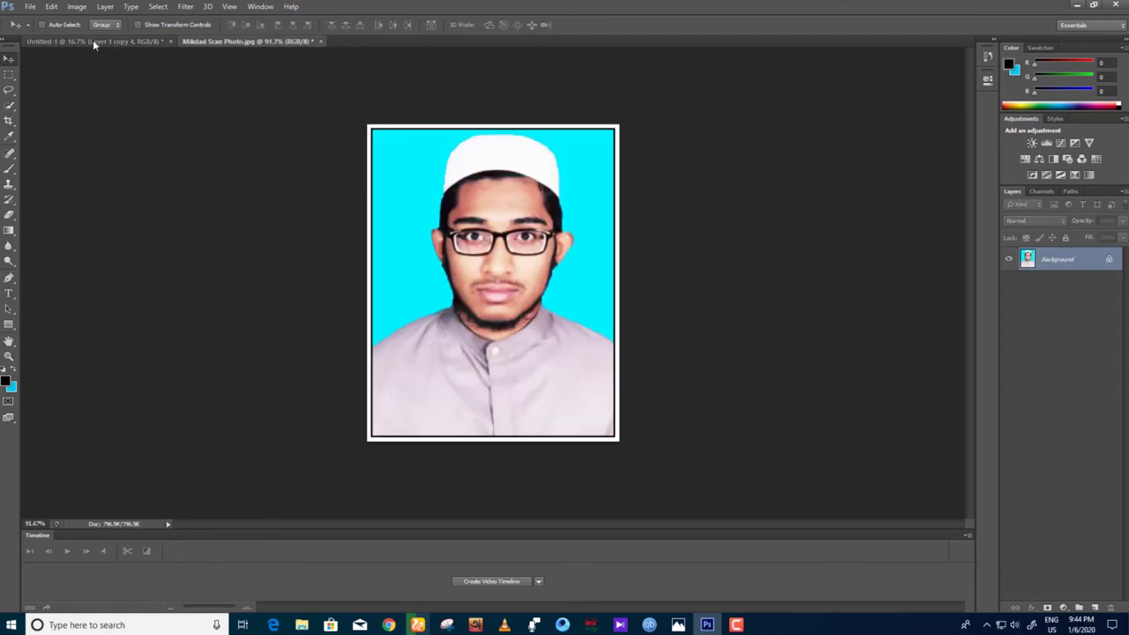
{"action": "left_click", "coordinate": [76, 6]}
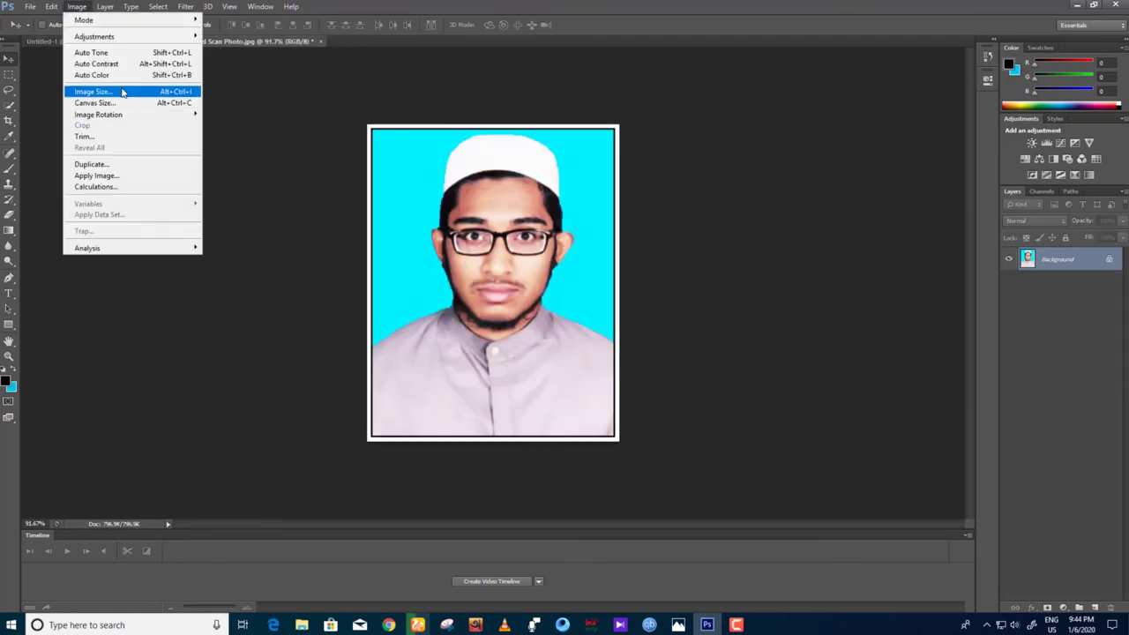
{"action": "left_click", "coordinate": [122, 91]}
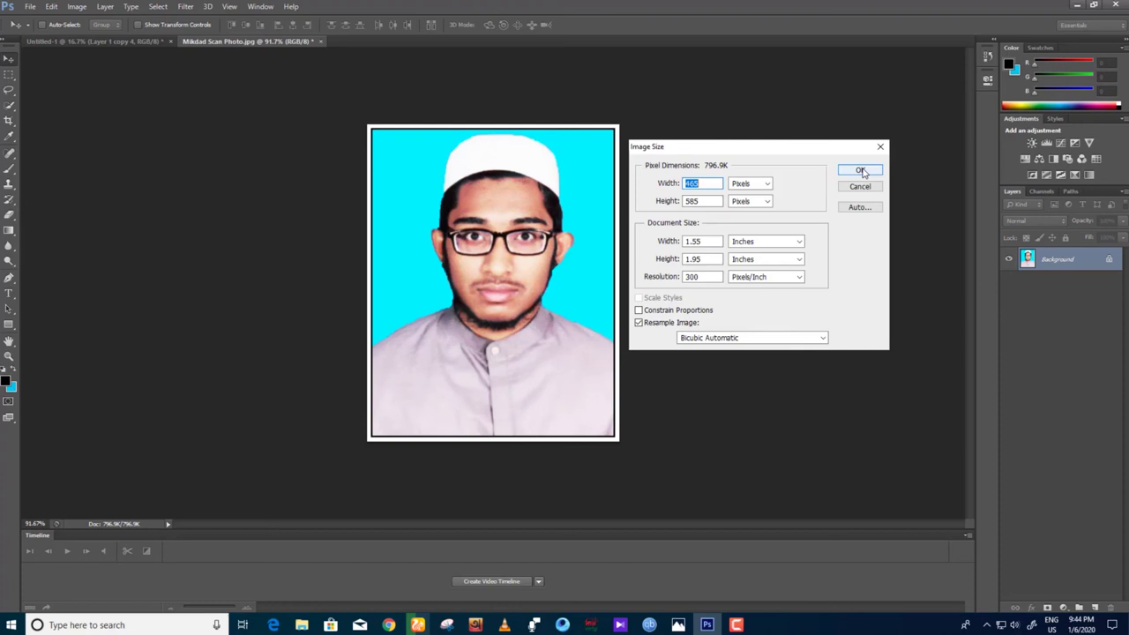
{"action": "left_click", "coordinate": [701, 241]}
{"action": "left_click", "coordinate": [715, 258]}
{"action": "left_click", "coordinate": [879, 147]}
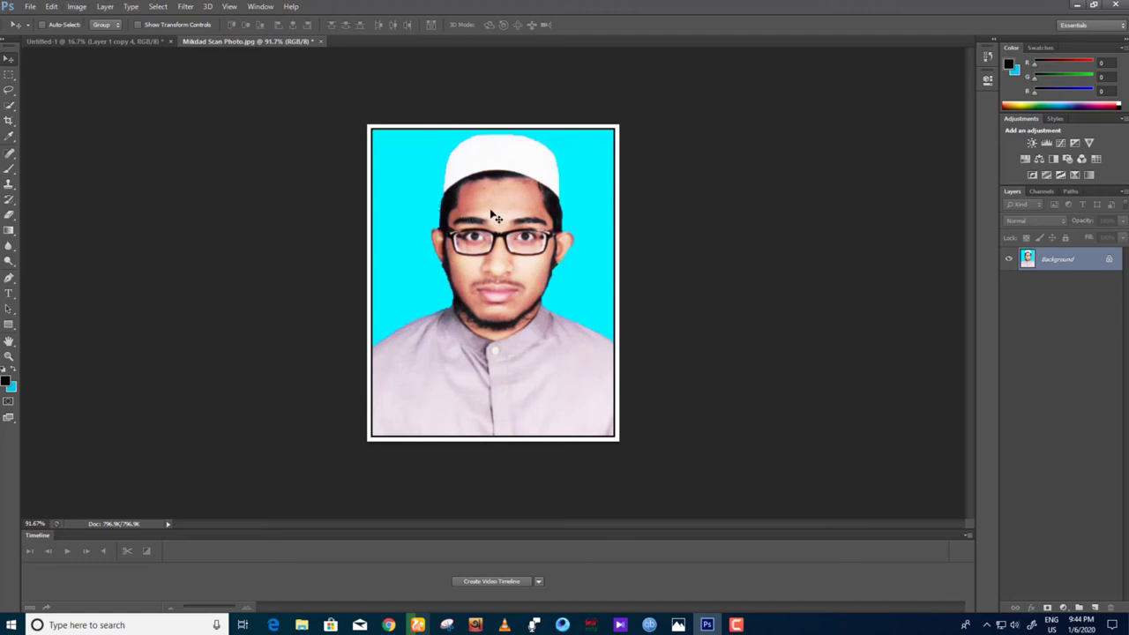
{"action": "left_click", "coordinate": [77, 6]}
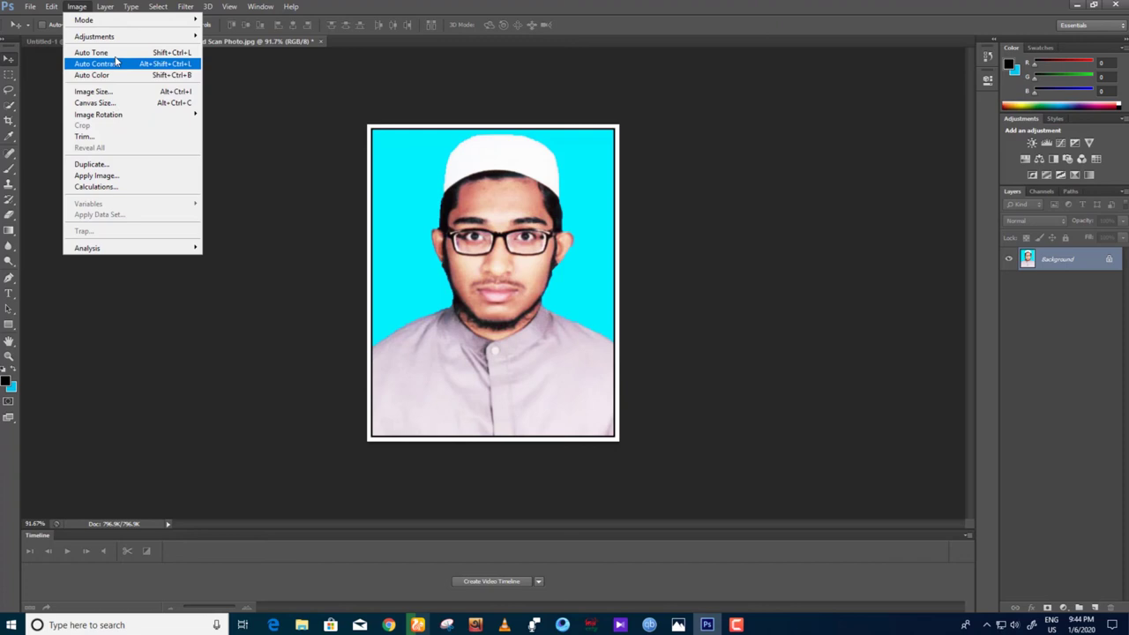
{"action": "left_click", "coordinate": [112, 94]}
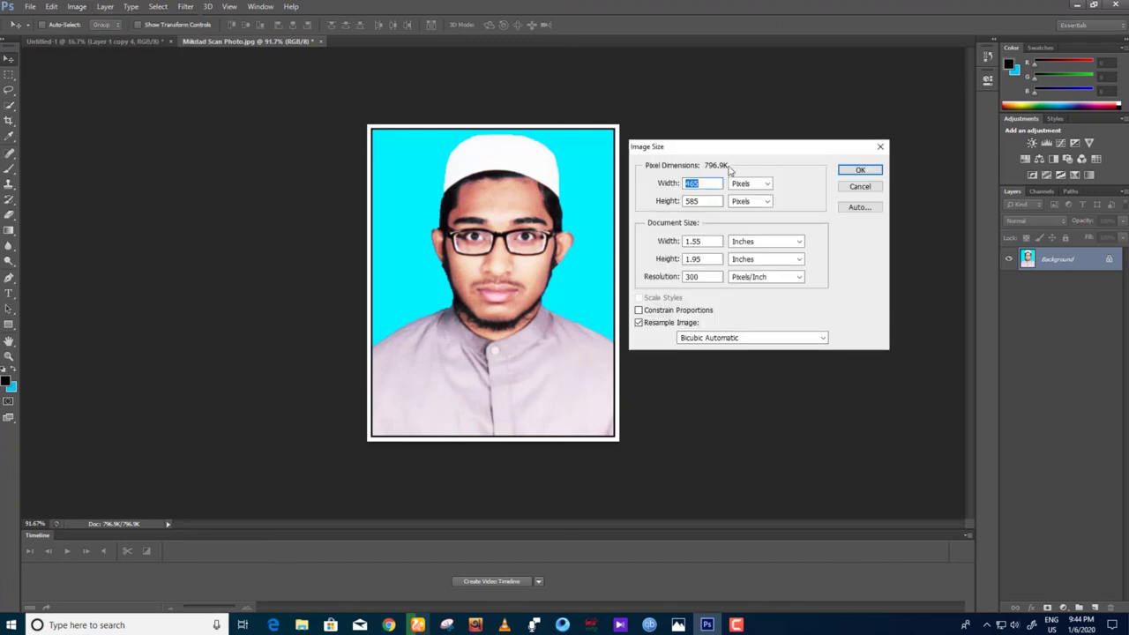
{"action": "left_click", "coordinate": [759, 184]}
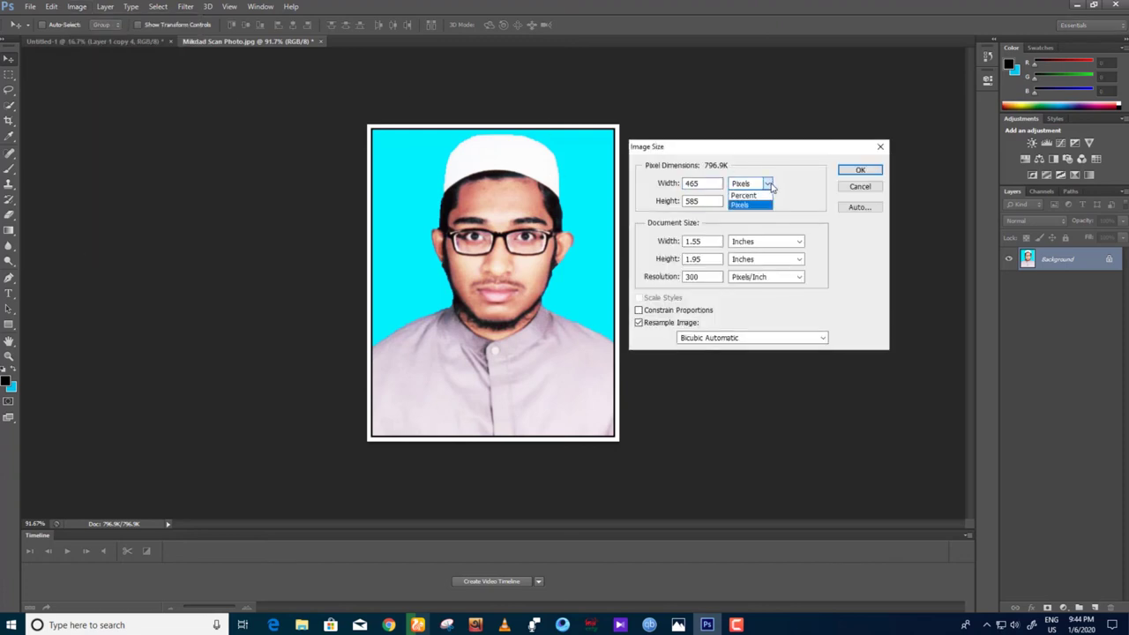
{"action": "left_click", "coordinate": [881, 147]}
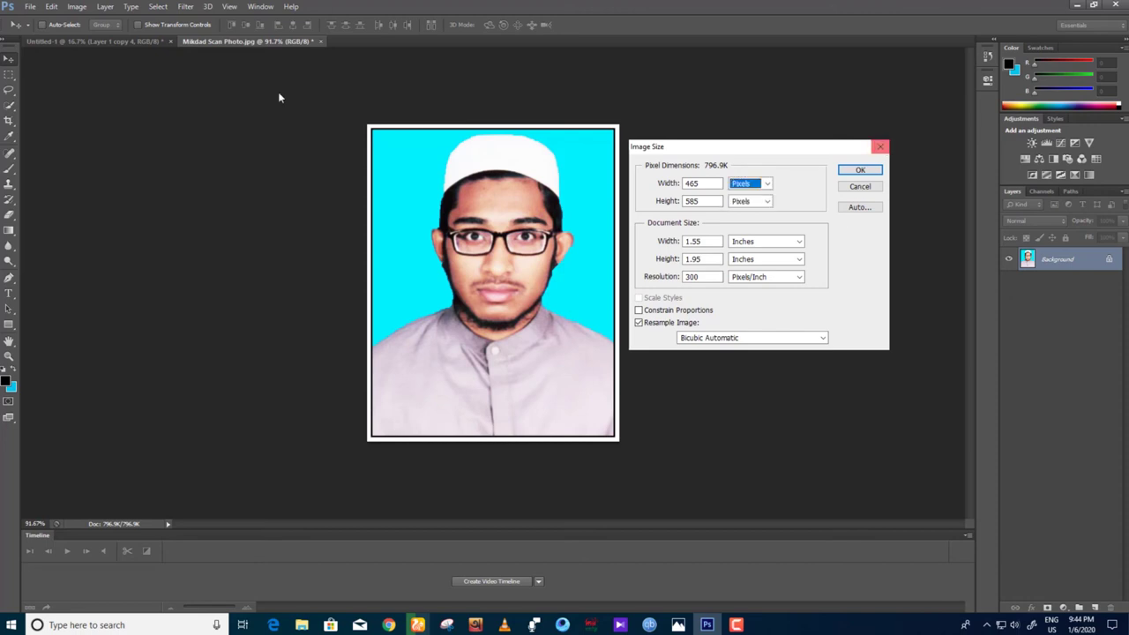
{"action": "left_click", "coordinate": [880, 147]}
{"action": "left_click", "coordinate": [28, 7]}
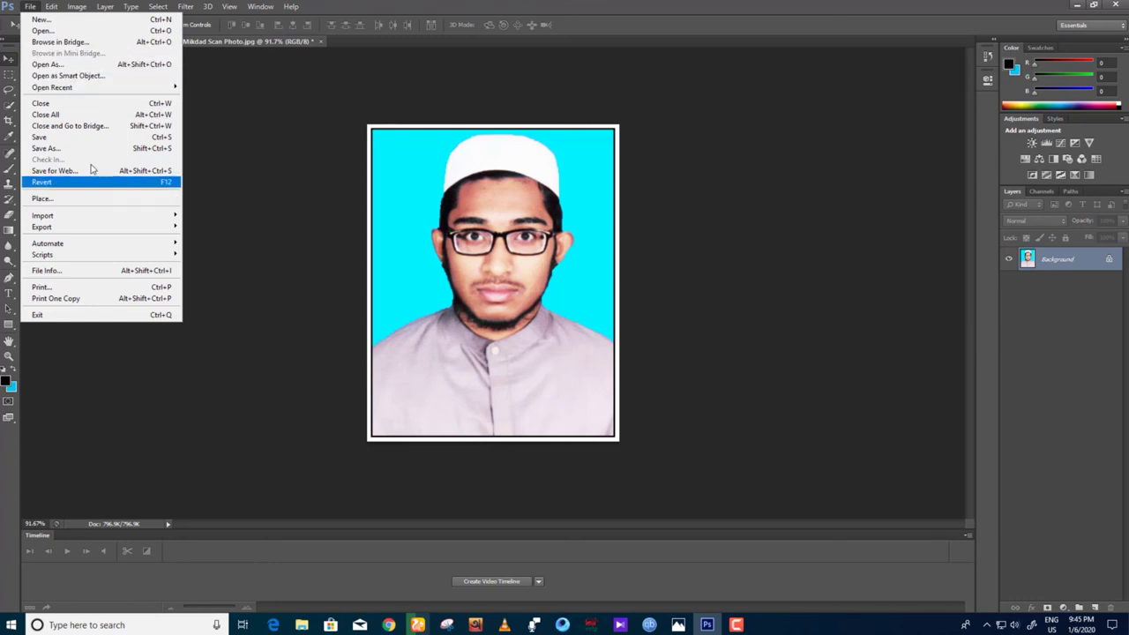
Replace the file name with a new numeric name and save the photo as JPEG.
{"action": "left_click", "coordinate": [516, 205]}
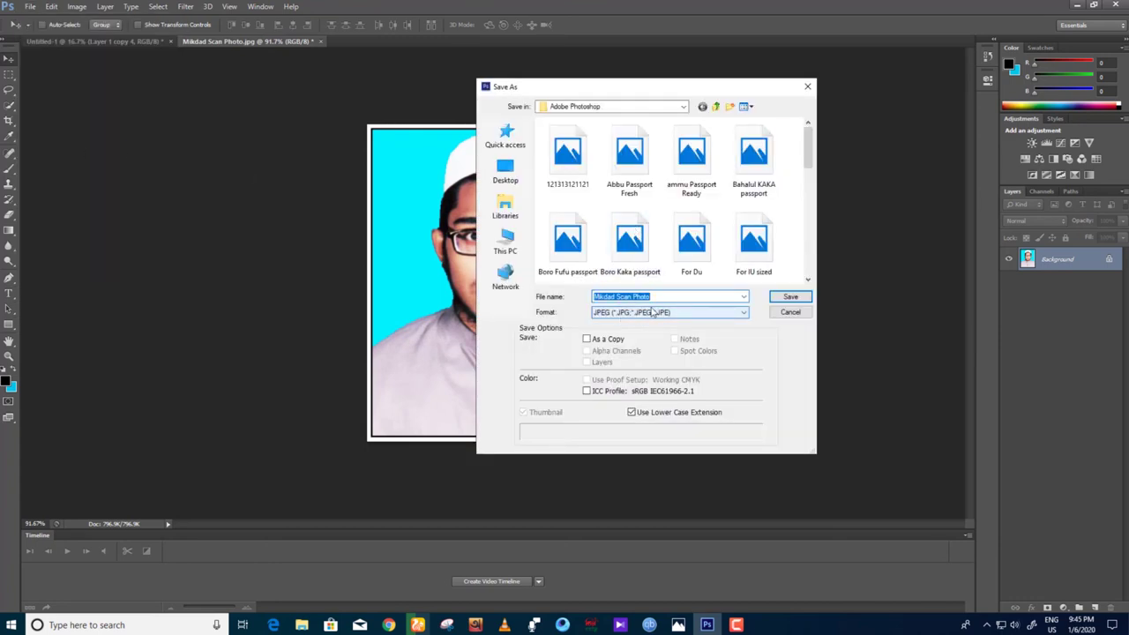
{"action": "left_click", "coordinate": [654, 296]}
{"action": "left_click_drag", "start_coordinate": [654, 297], "coordinate": [588, 295]}
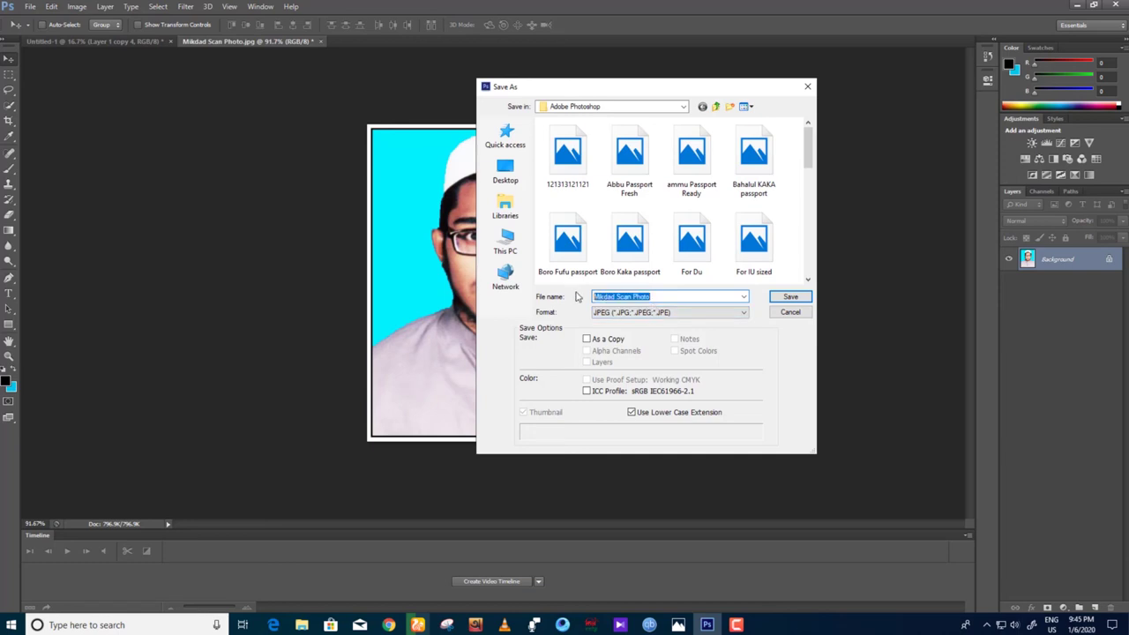
{"action": "type", "text": "121211111"}
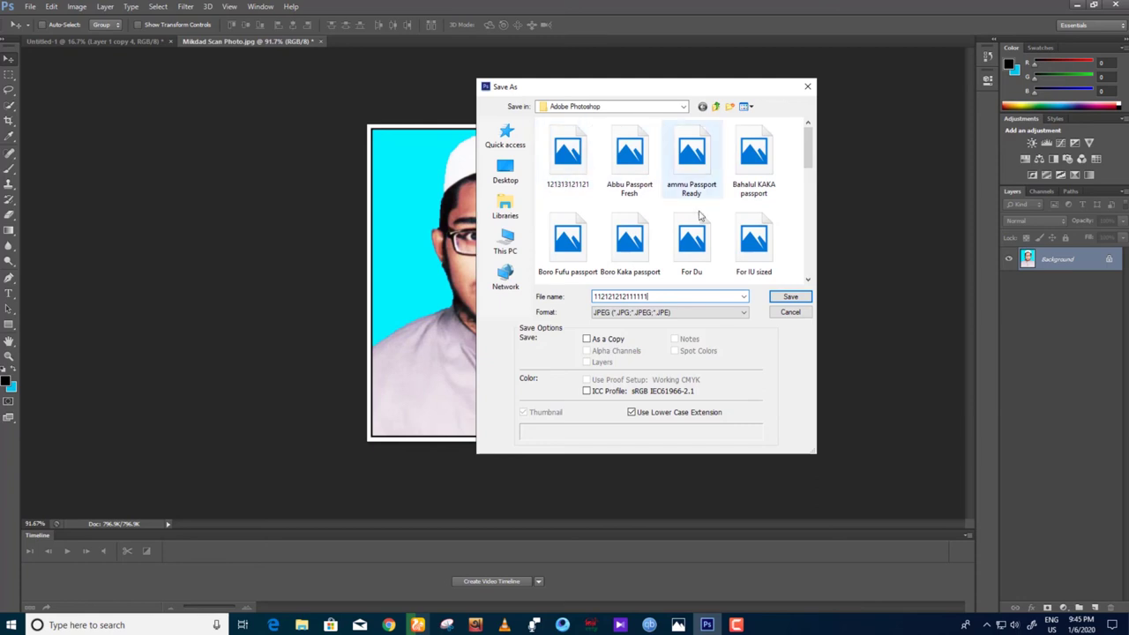
{"action": "left_click", "coordinate": [789, 297]}
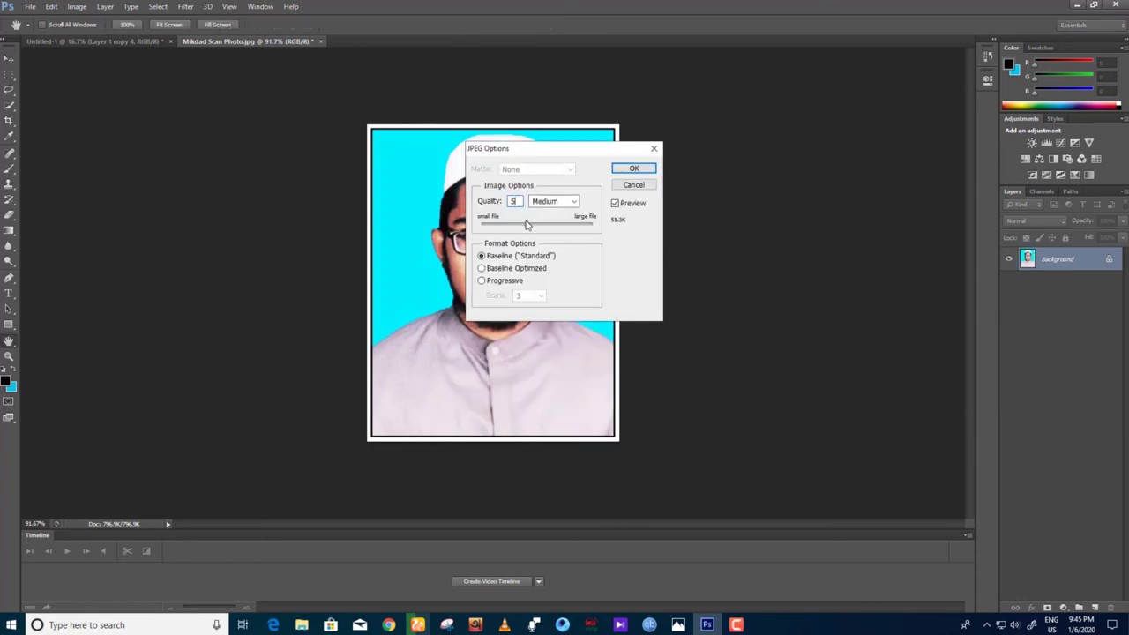
Compare JPEG quality from Low up to 12 Maximum, then cancel the JPEG Options.
{"action": "left_click_drag", "start_coordinate": [528, 224], "coordinate": [593, 228]}
{"action": "left_click", "coordinate": [574, 202]}
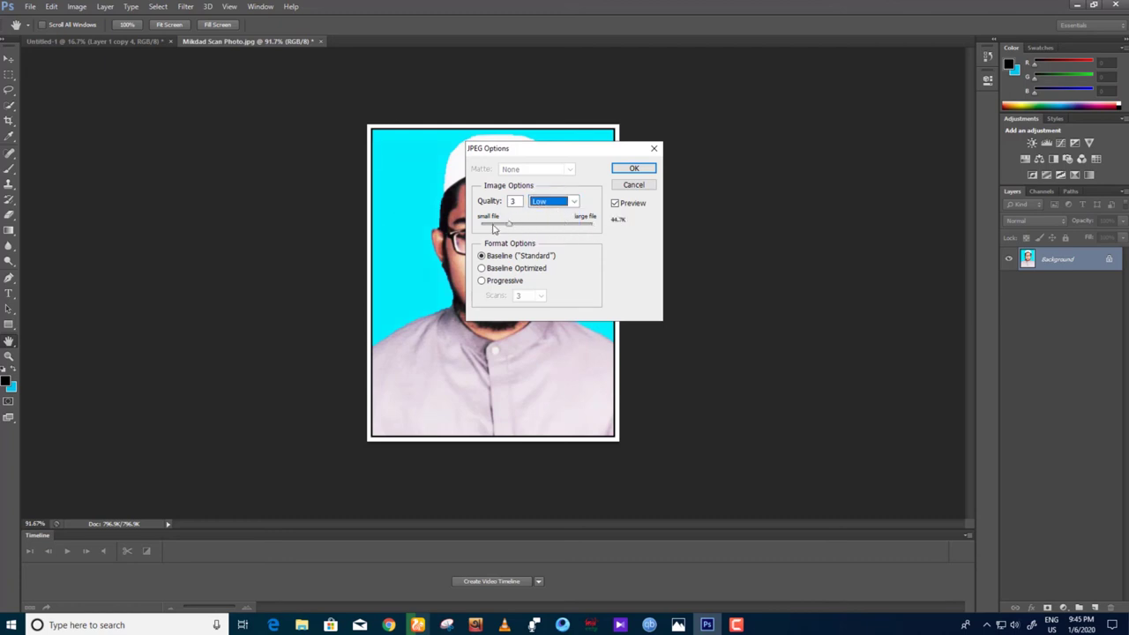
{"action": "mouse_move", "coordinate": [508, 227]}
{"action": "left_mouse_down"}
{"action": "mouse_move", "coordinate": [492, 229]}
{"action": "mouse_move", "coordinate": [572, 230]}
{"action": "left_mouse_up"}
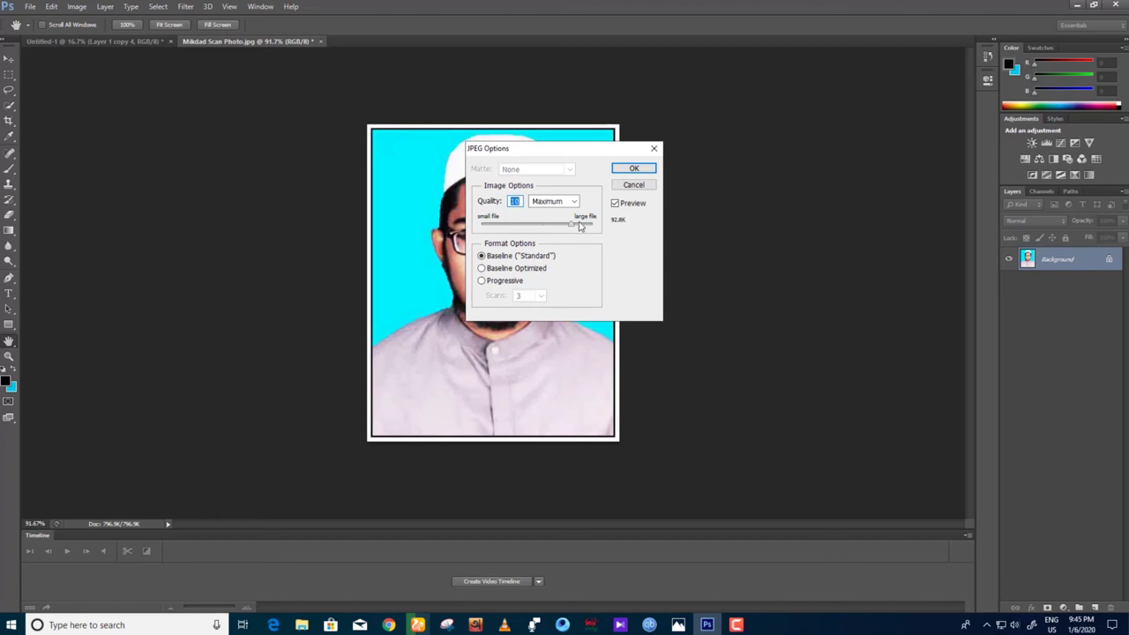
{"action": "left_click_drag", "start_coordinate": [585, 225], "coordinate": [590, 227]}
{"action": "left_click", "coordinate": [633, 187]}
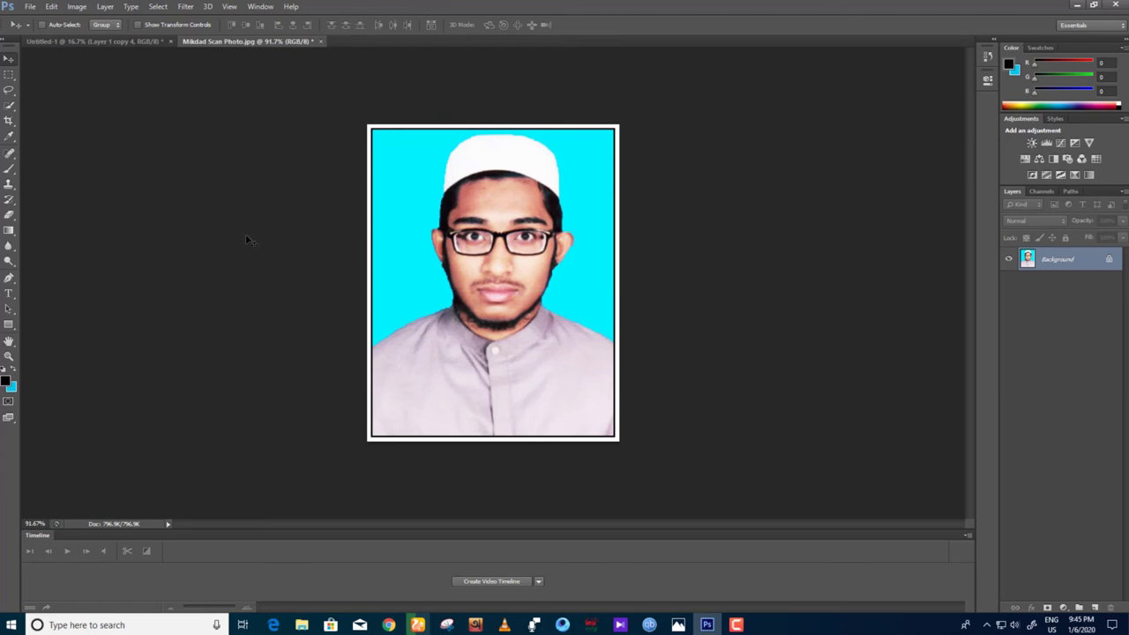
Open Print for the Untitled-1 five-photo sheet and bring up the EPSON L380 printer settings.
{"action": "key", "text": "ctrl+p"}
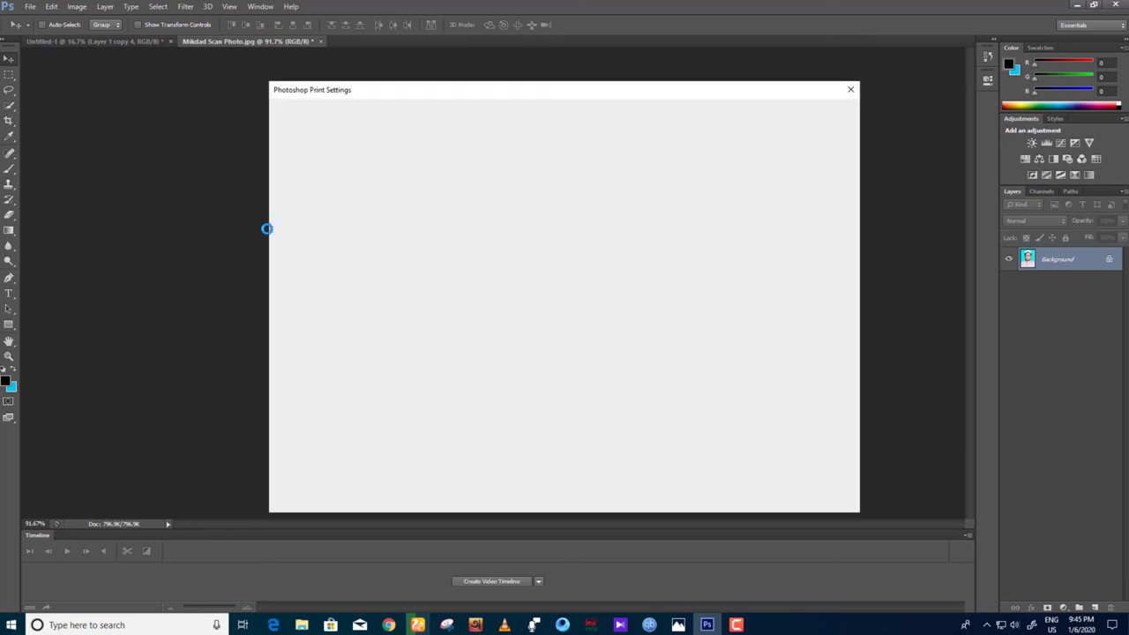
{"action": "left_click", "coordinate": [850, 89]}
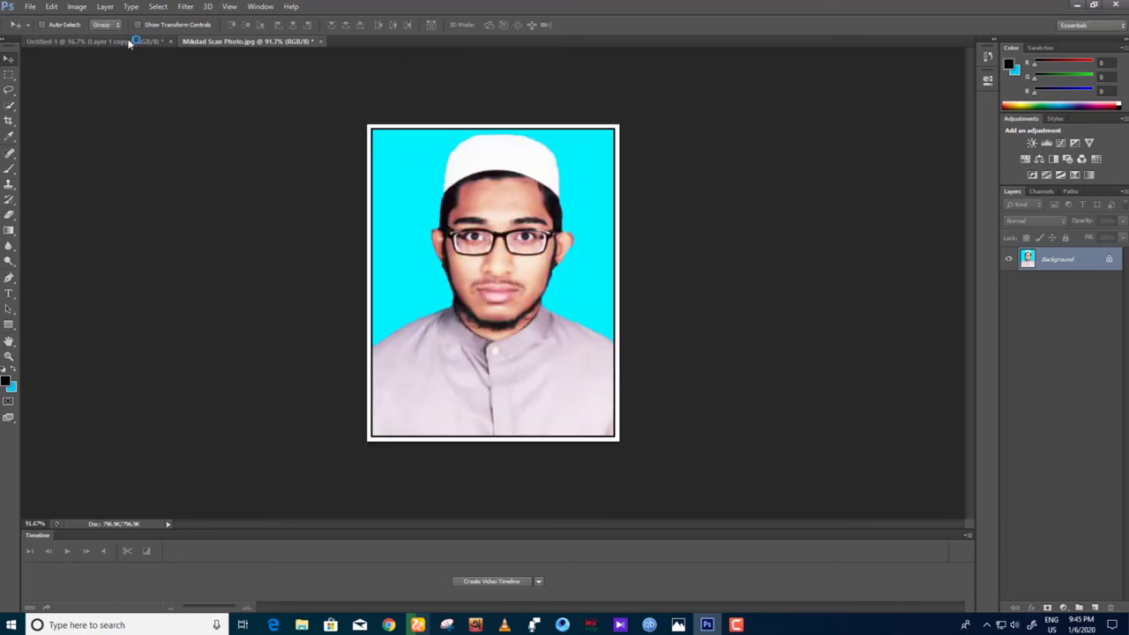
{"action": "left_click", "coordinate": [88, 42]}
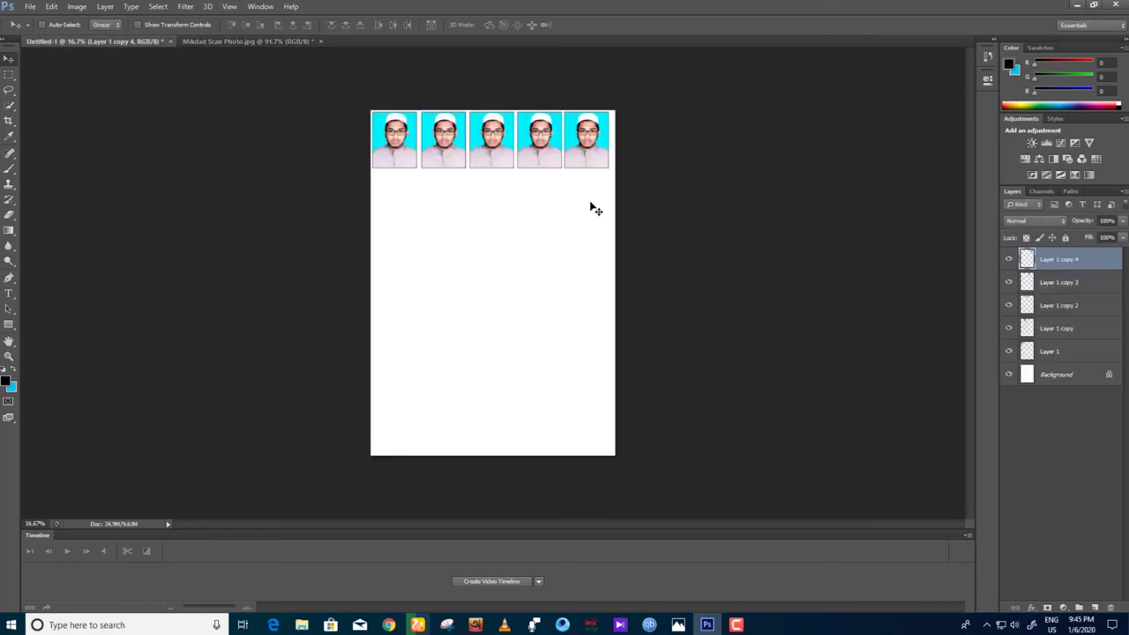
{"action": "left_click", "coordinate": [30, 6]}
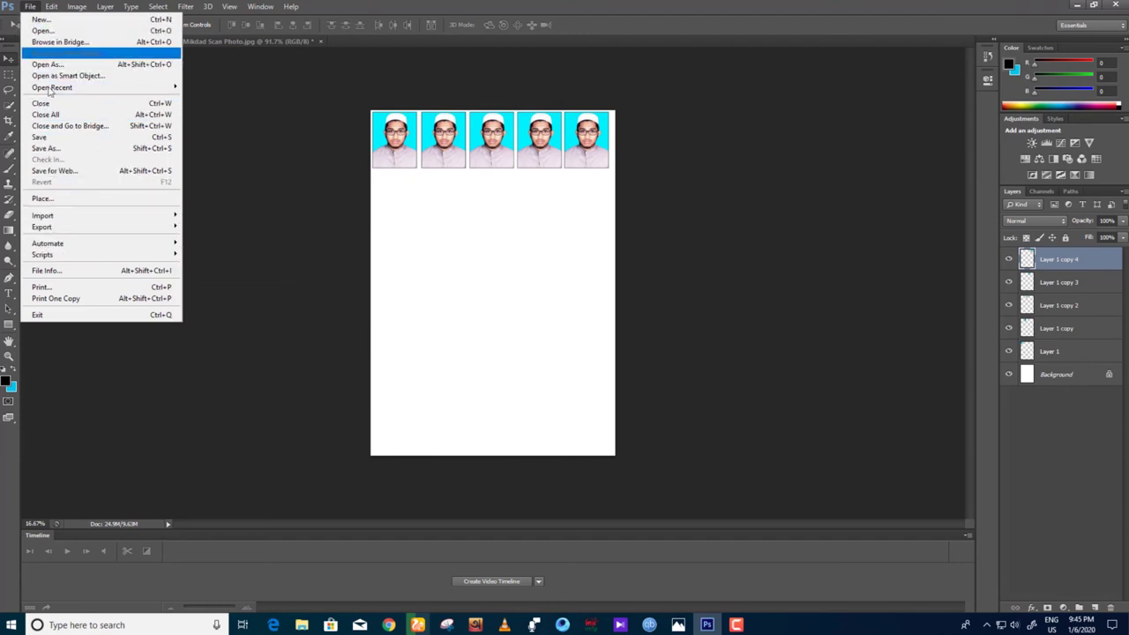
{"action": "left_click", "coordinate": [112, 293]}
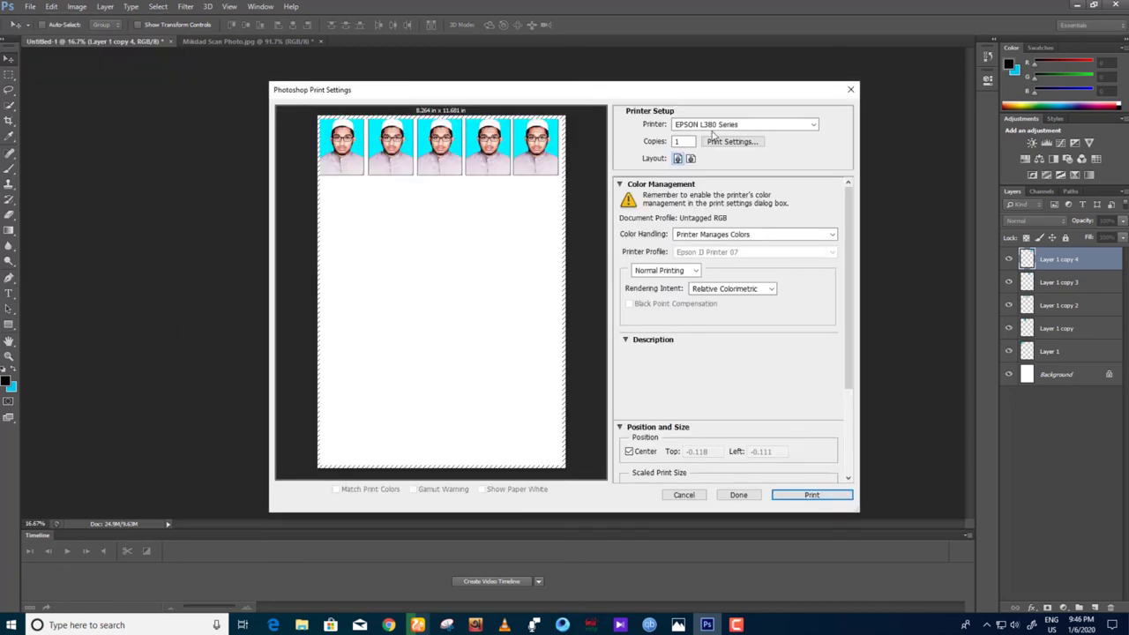
{"action": "left_click", "coordinate": [750, 145]}
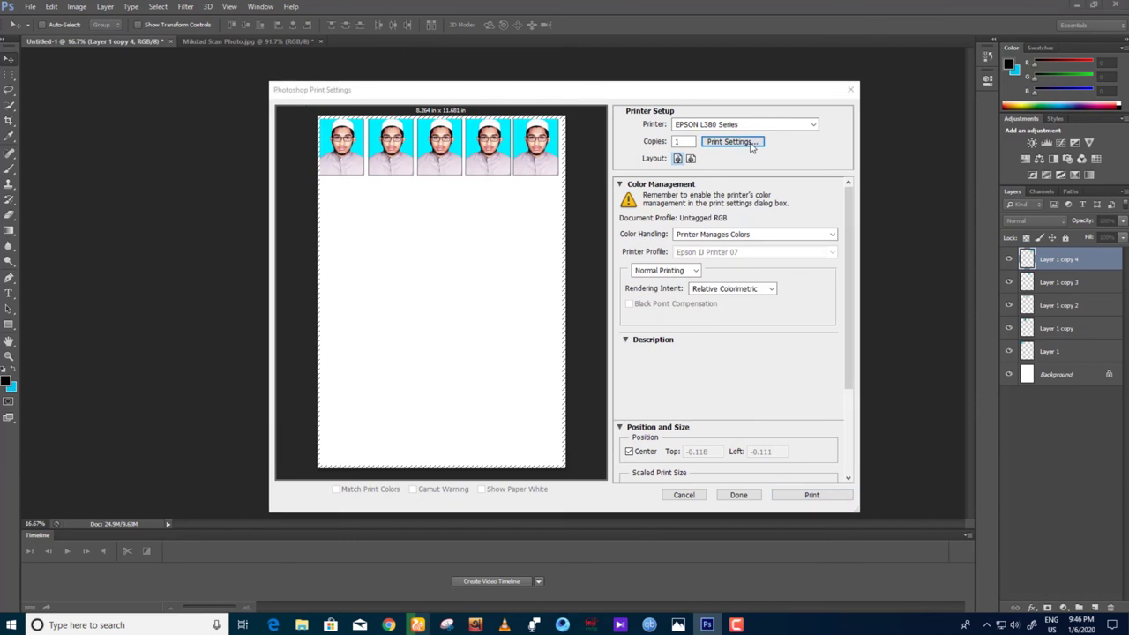
Set Paper Type to Premium Presentation Paper Matte and print Quality to High.
{"action": "left_click", "coordinate": [536, 205]}
{"action": "left_click", "coordinate": [517, 219]}
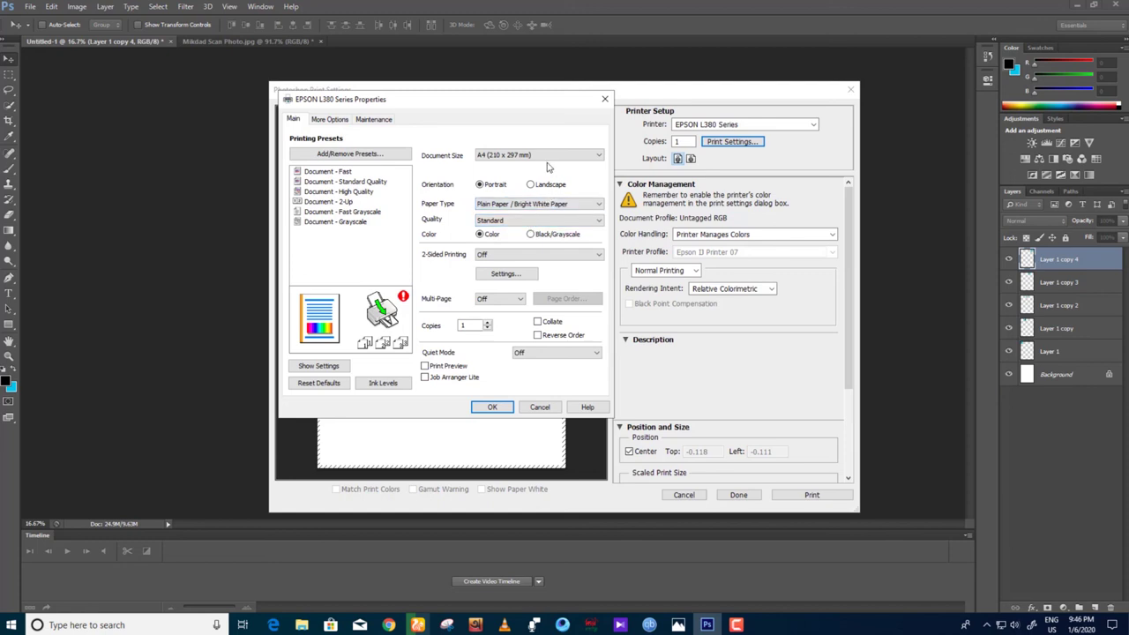
{"action": "left_click", "coordinate": [549, 208]}
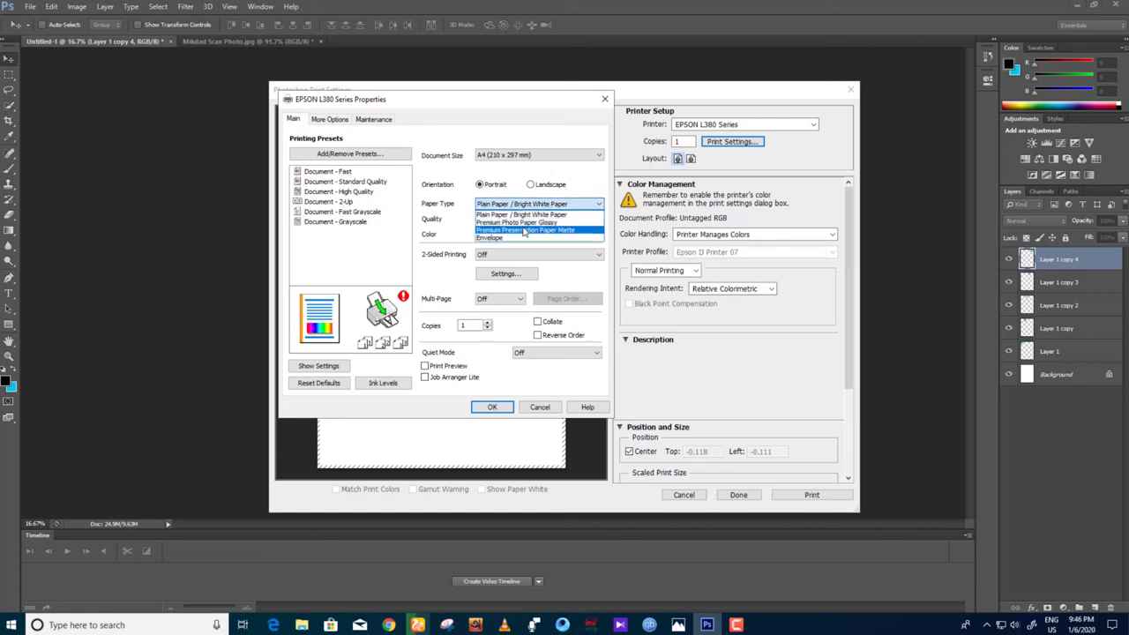
{"action": "left_click", "coordinate": [525, 231]}
{"action": "left_click", "coordinate": [524, 225]}
{"action": "left_click", "coordinate": [524, 231]}
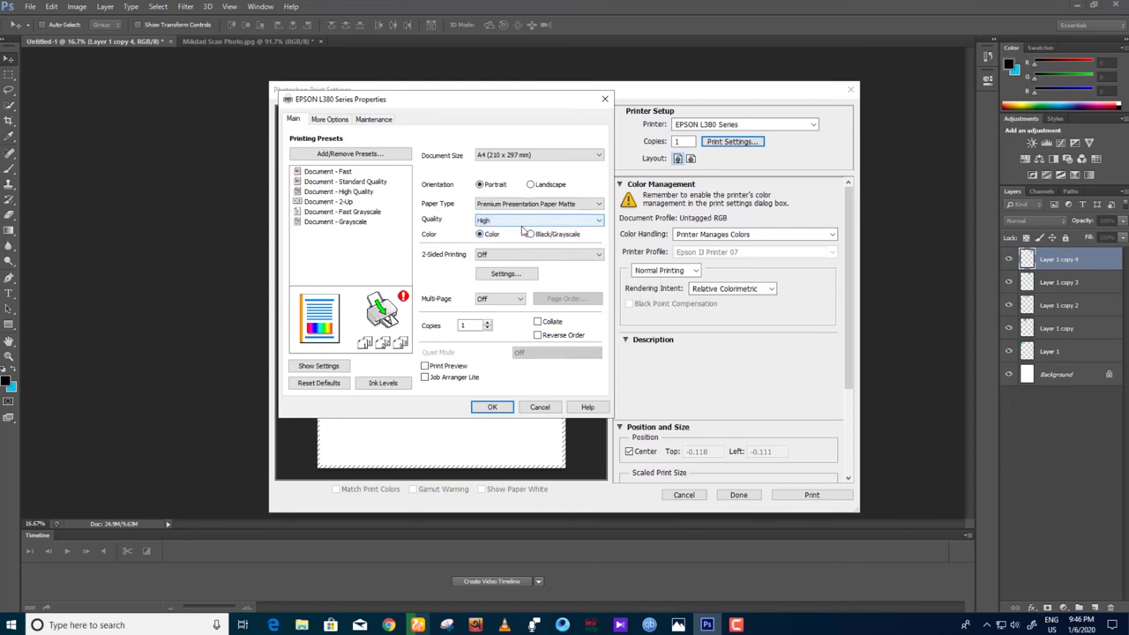
{"action": "left_click", "coordinate": [479, 235]}
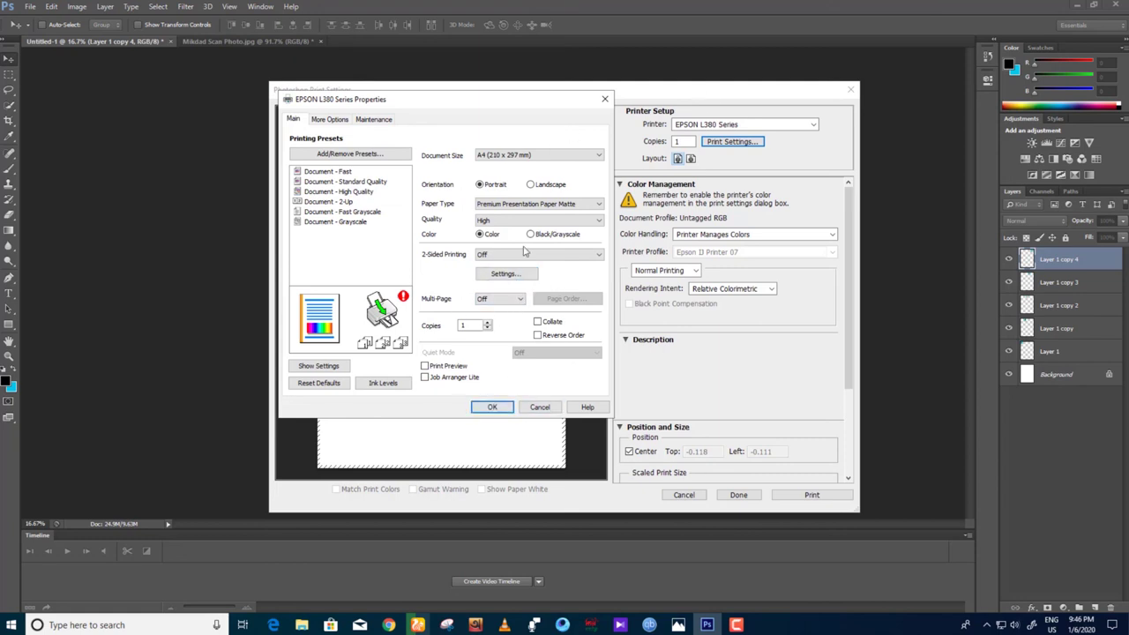
Review the maintenance and extra option tabs, then confirm the EPSON settings.
{"action": "left_click", "coordinate": [374, 121]}
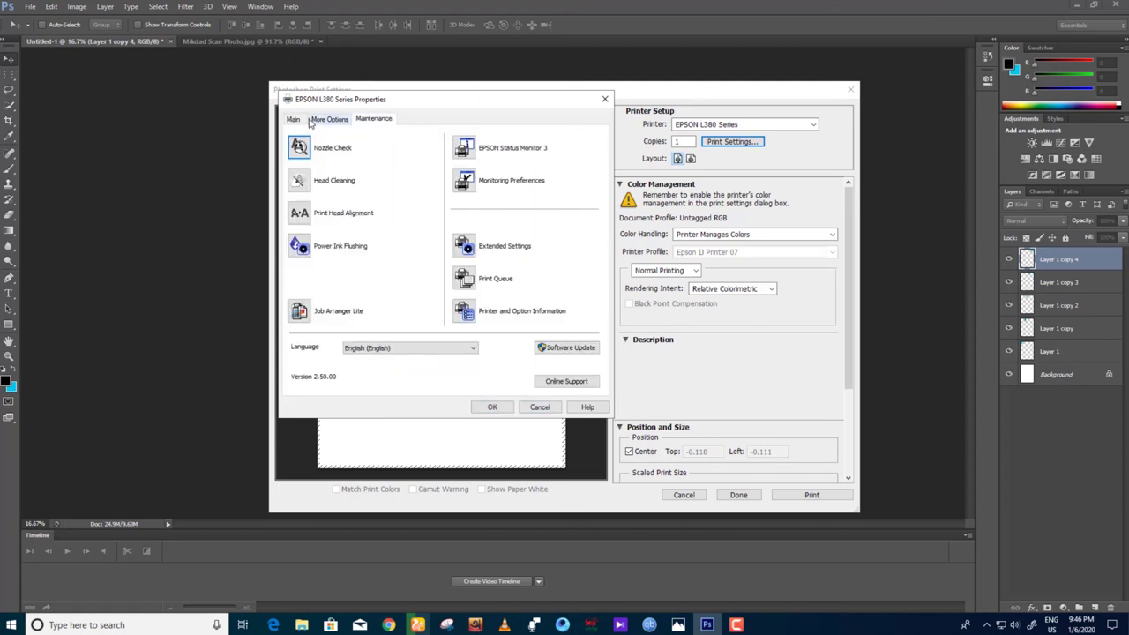
{"action": "left_click", "coordinate": [330, 120]}
{"action": "left_click", "coordinate": [293, 121]}
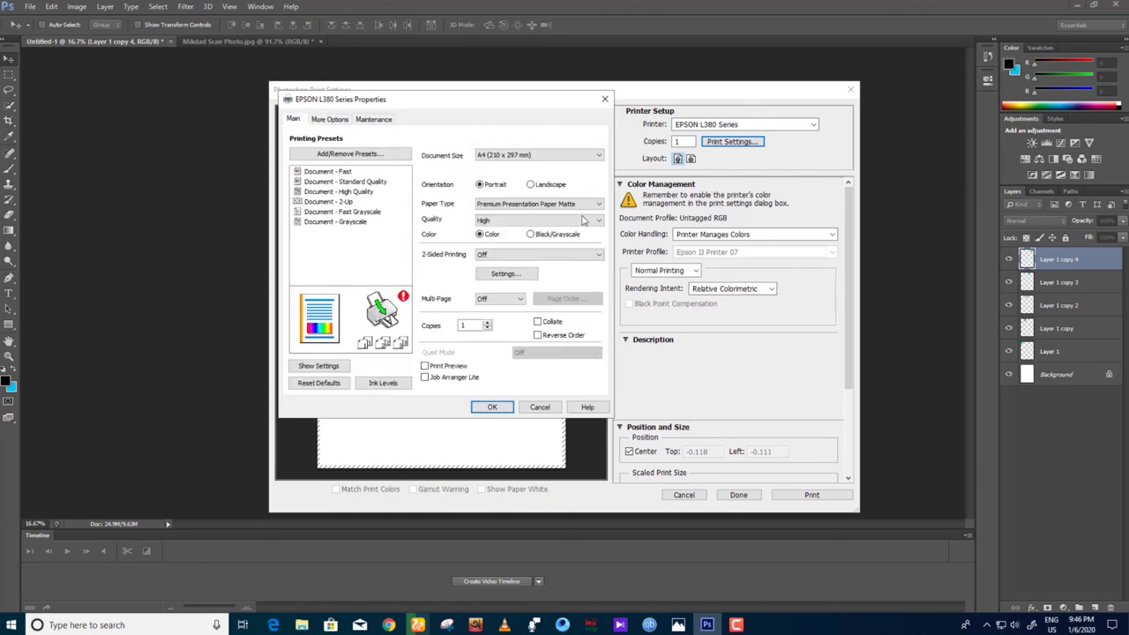
{"action": "left_click", "coordinate": [492, 407]}
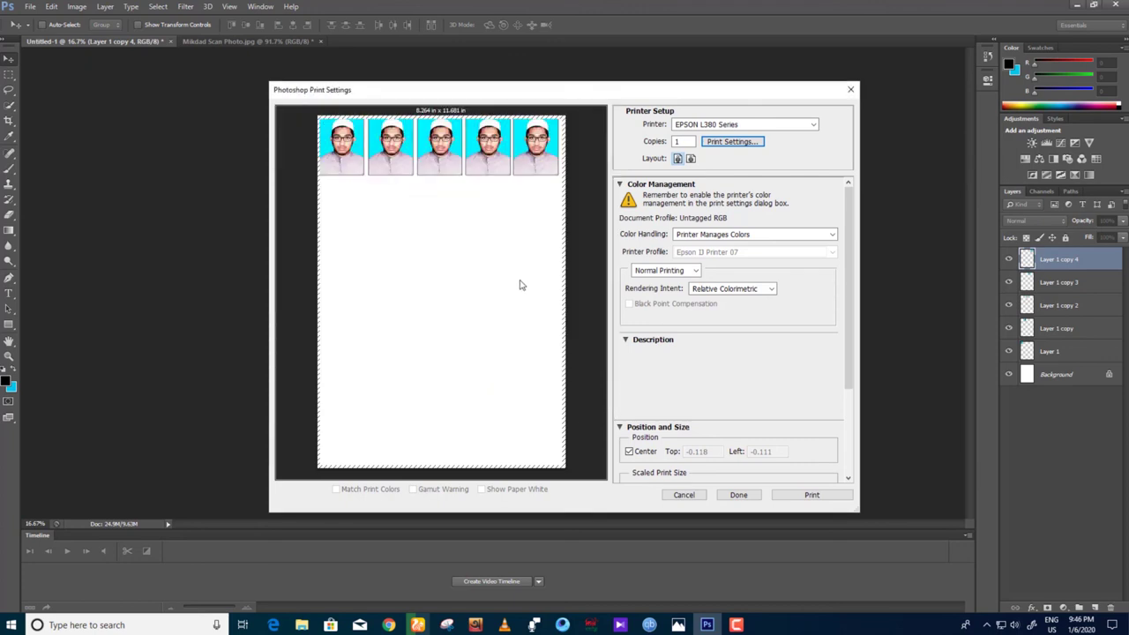
Drag and resize the photo strip on the print preview, then re-centre it with Center.
{"action": "left_click_drag", "start_coordinate": [480, 240], "coordinate": [468, 252]}
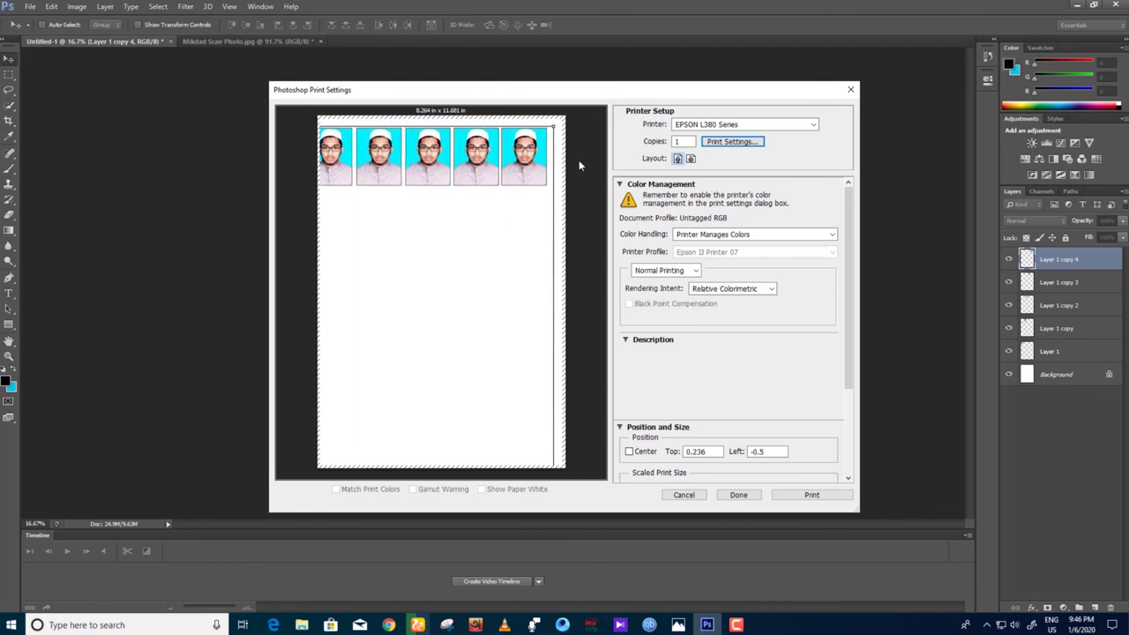
{"action": "left_click_drag", "start_coordinate": [497, 219], "coordinate": [513, 211]}
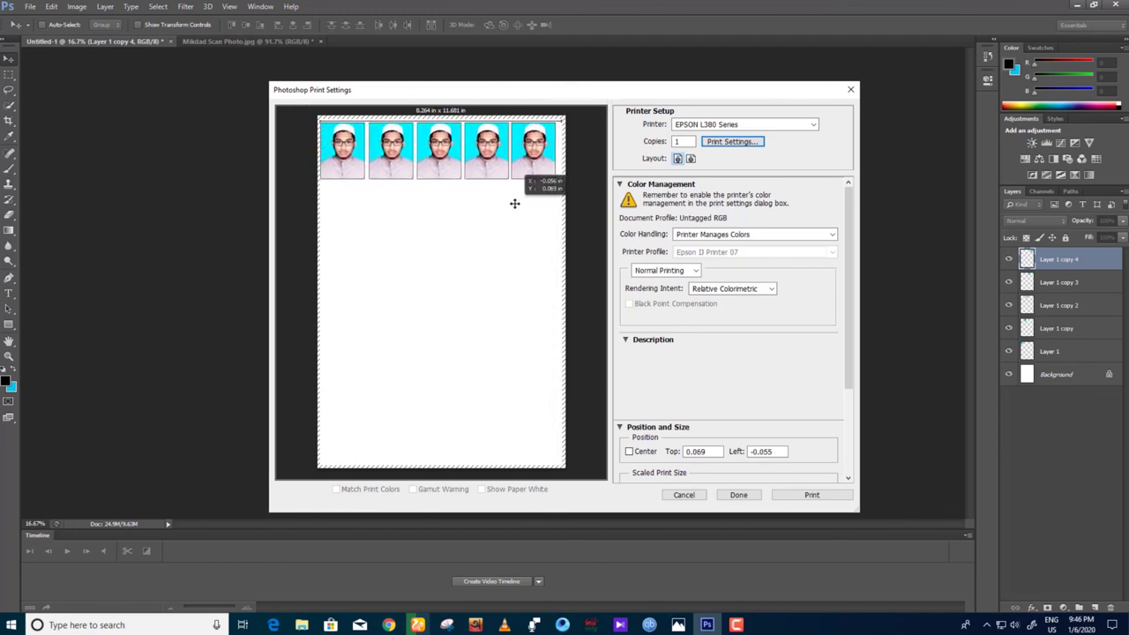
{"action": "left_click_drag", "start_coordinate": [560, 123], "coordinate": [556, 129]}
{"action": "left_click_drag", "start_coordinate": [489, 232], "coordinate": [492, 225]}
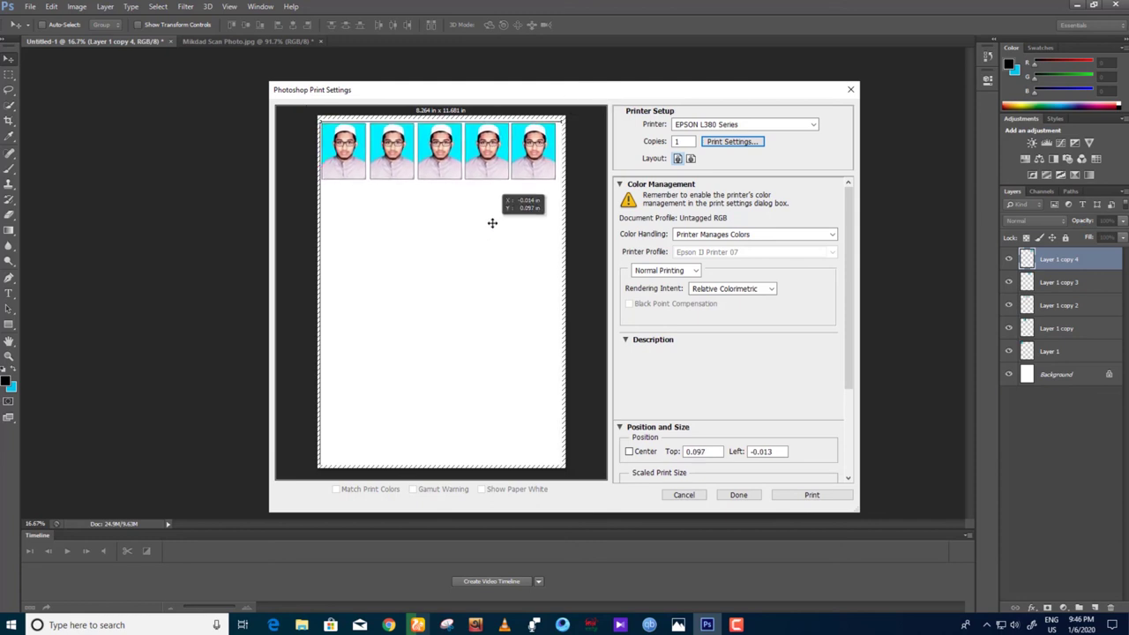
{"action": "left_click", "coordinate": [645, 455]}
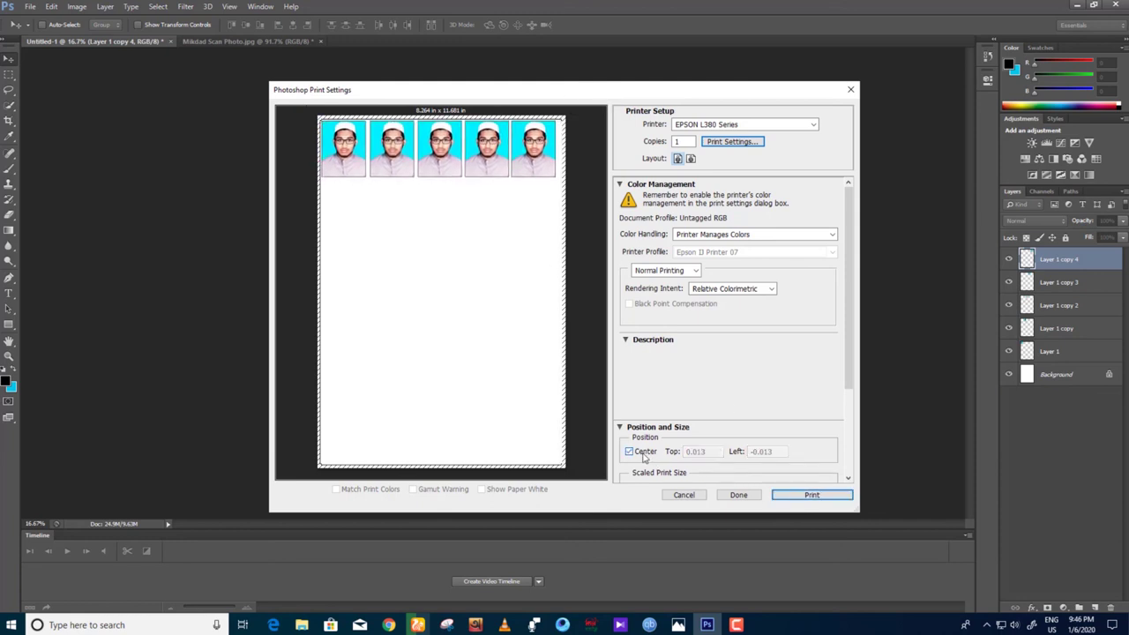
Keep Color Handling on Printer Manages Colors and close Print Settings.
{"action": "left_click", "coordinate": [714, 236]}
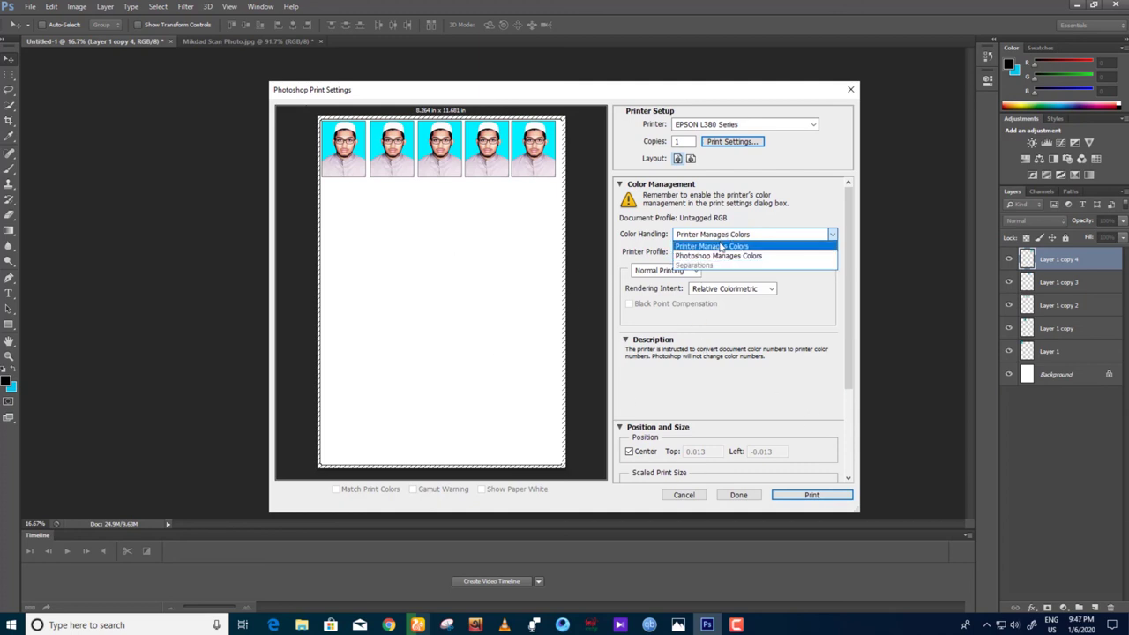
{"action": "left_click", "coordinate": [720, 247]}
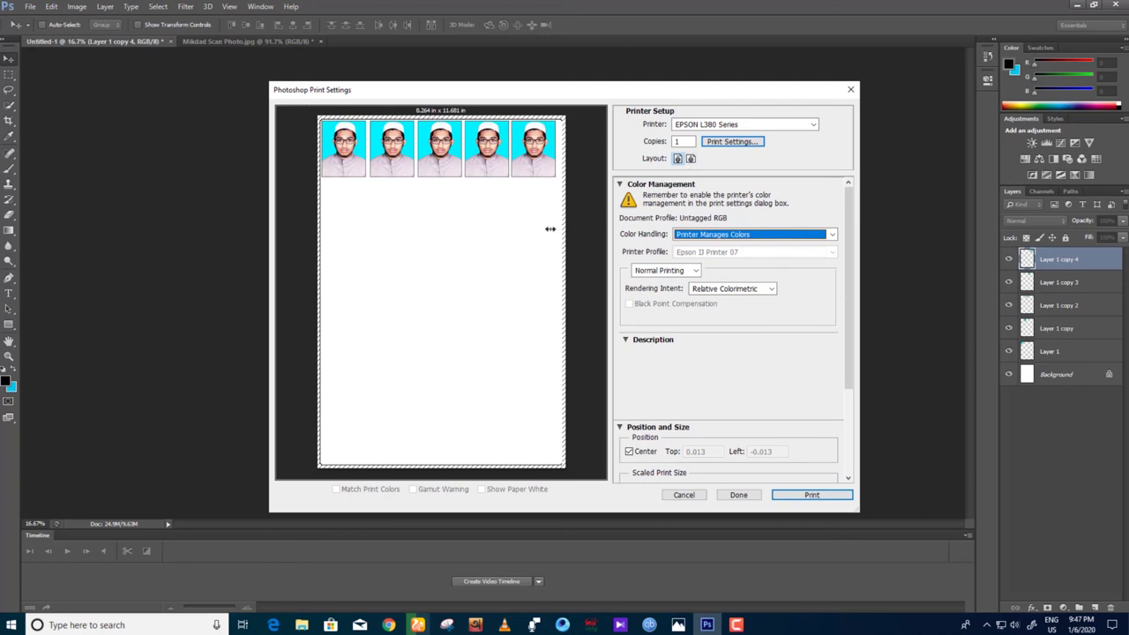
{"action": "left_click", "coordinate": [851, 89]}
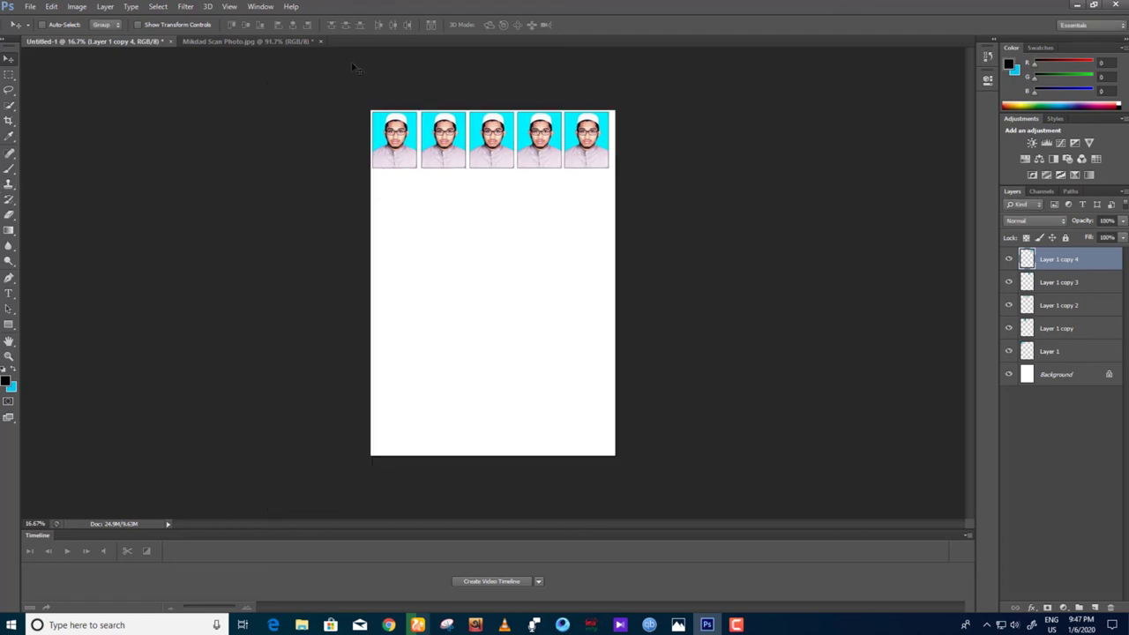
Check the scanned photo and the Untitled-1 sheet, then minimize Photoshop to the desktop.
{"action": "left_click", "coordinate": [247, 41]}
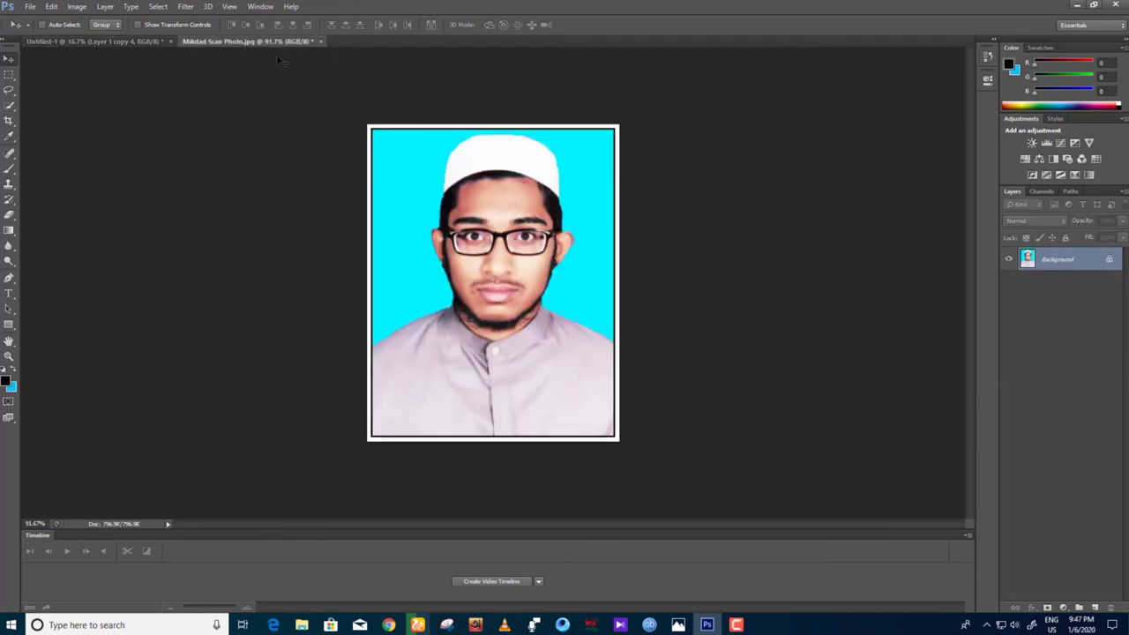
{"action": "left_click", "coordinate": [121, 42]}
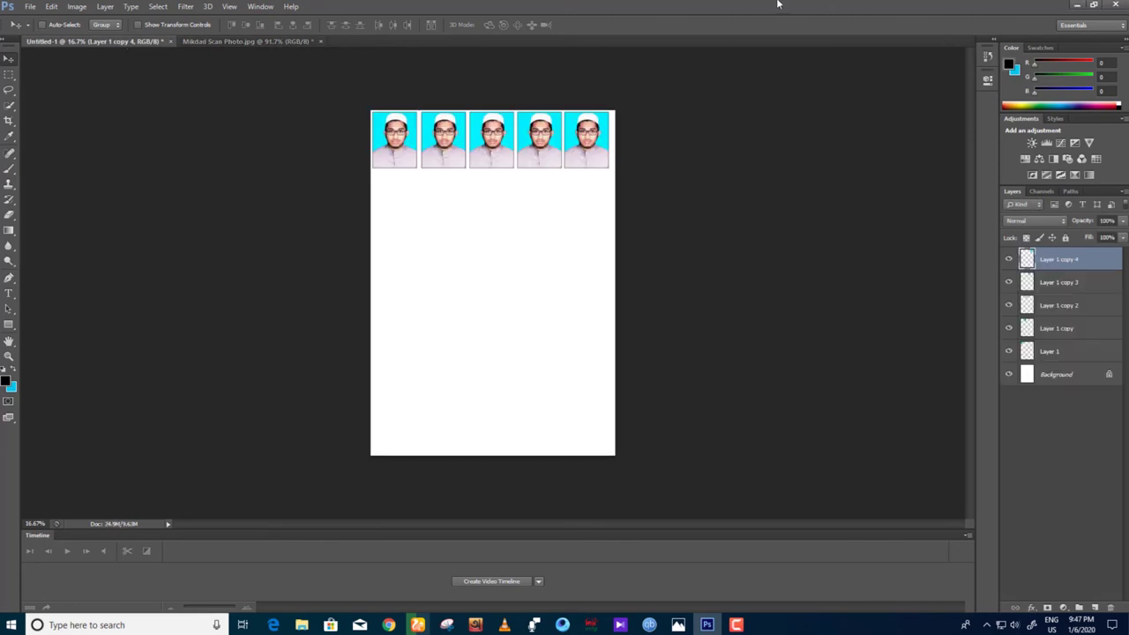
{"action": "left_click", "coordinate": [1077, 5]}
{"action": "mouse_move", "coordinate": [736, 624]}
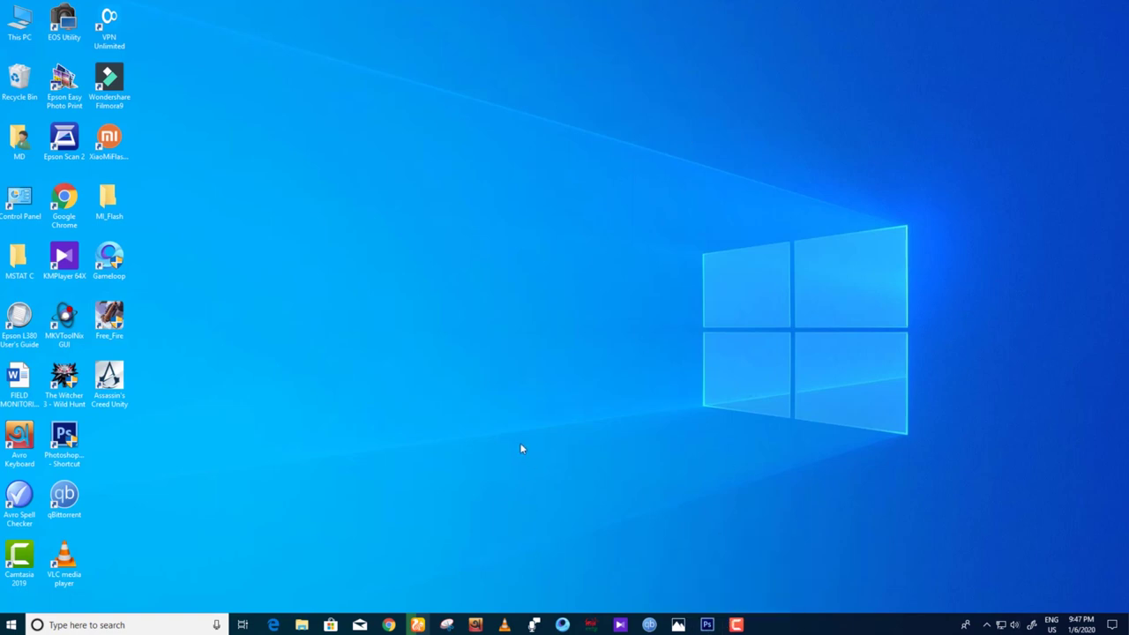